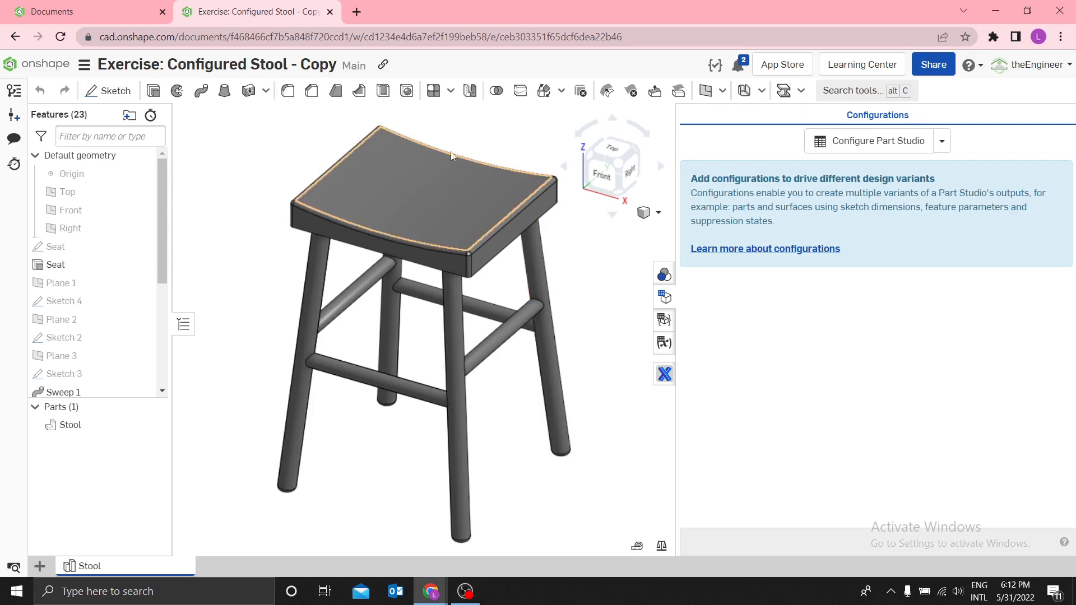
Open the Seat sketch, examine its dimensions face-on, and close it without changes in an isometric view of the stool.
drag(677, 251, 928, 255)
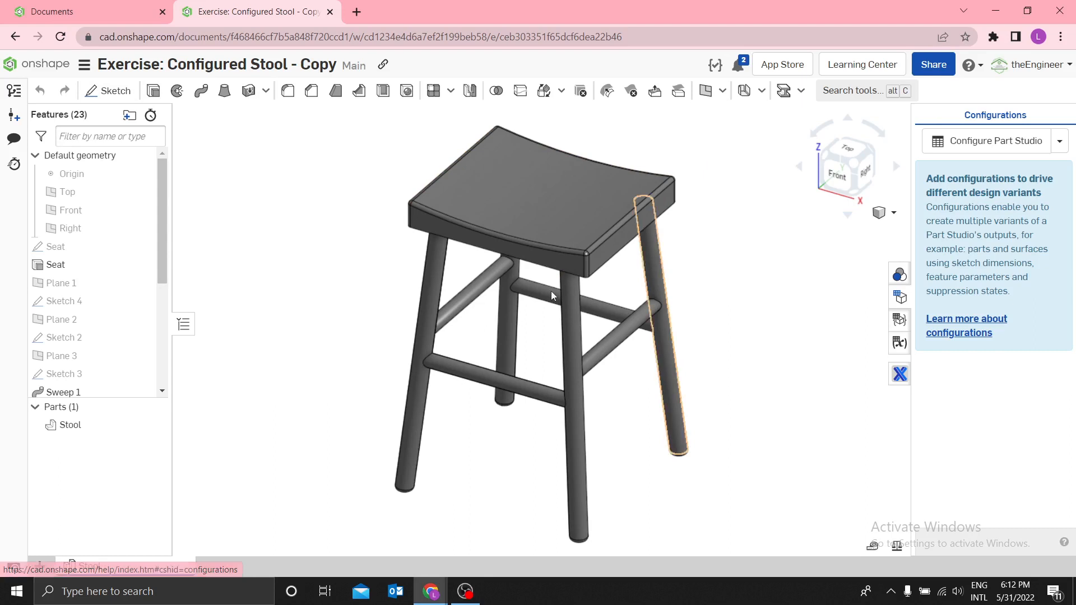
right_click(72, 250)
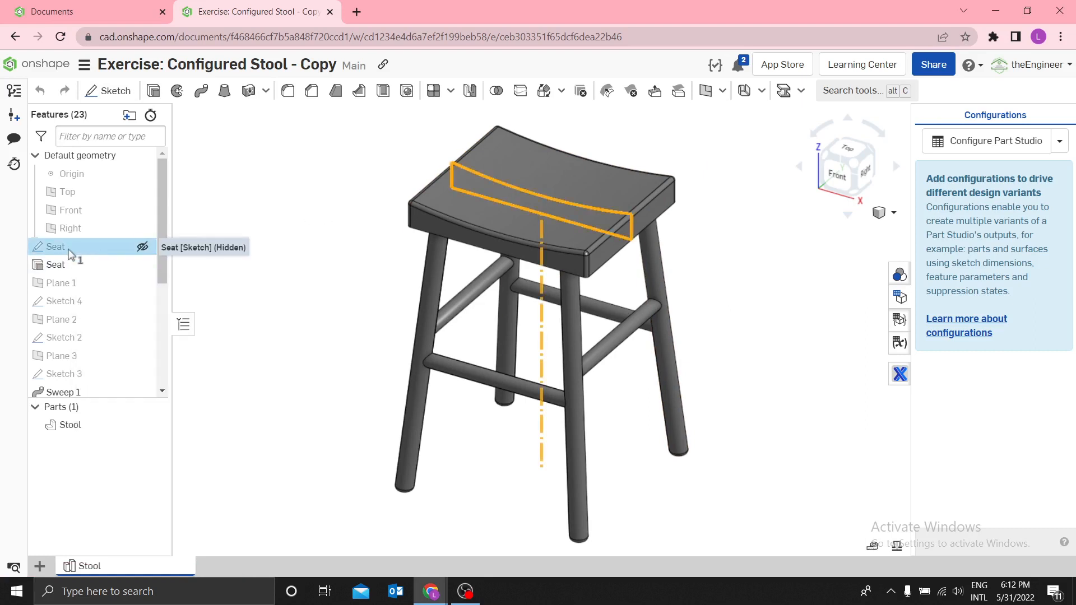
right_click(71, 254)
click(90, 280)
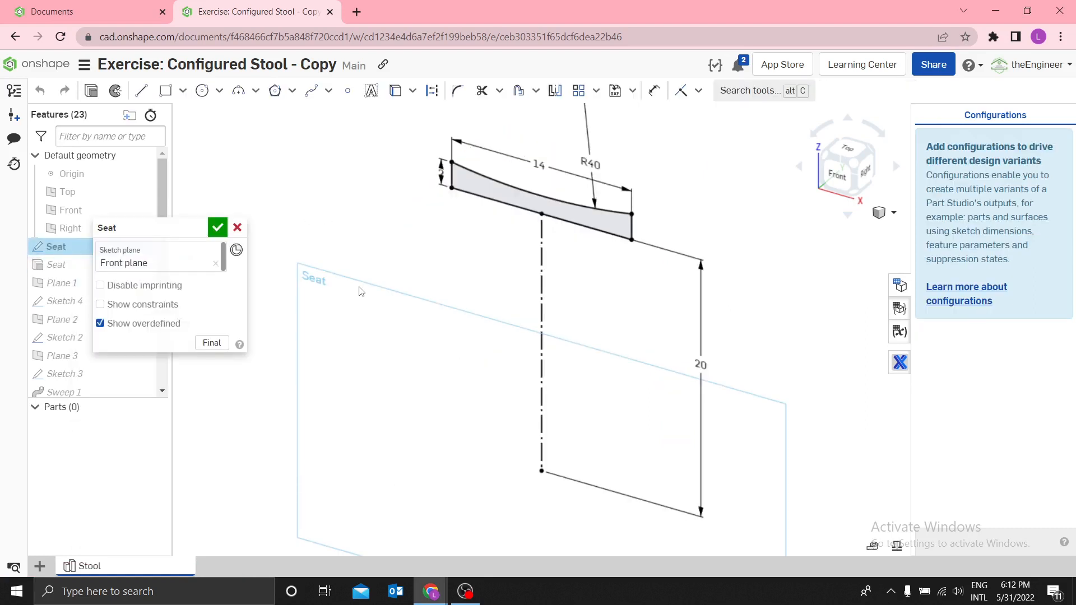
key(n)
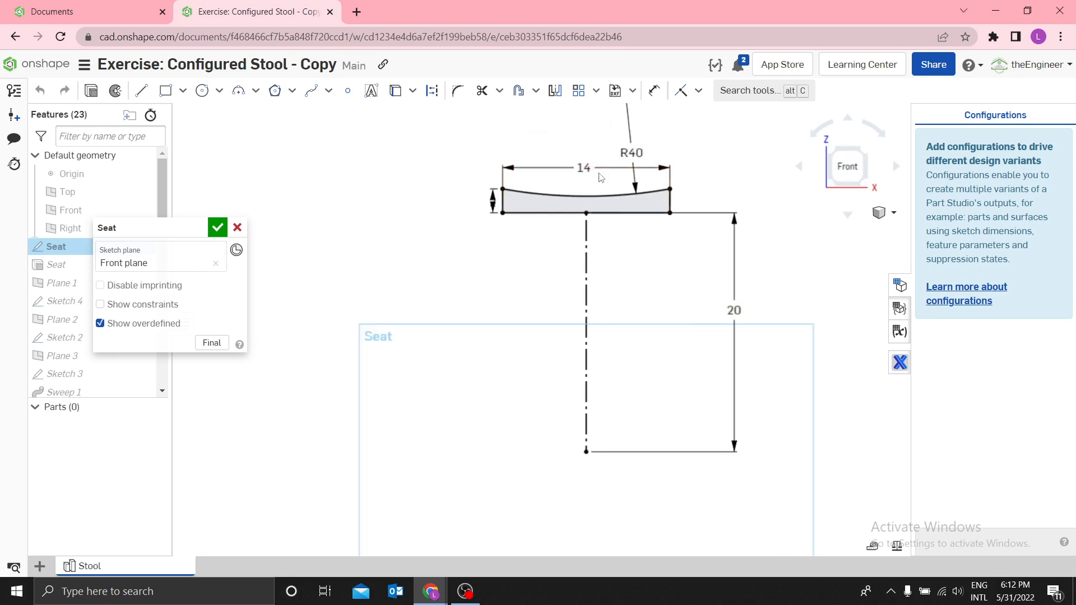
click(237, 228)
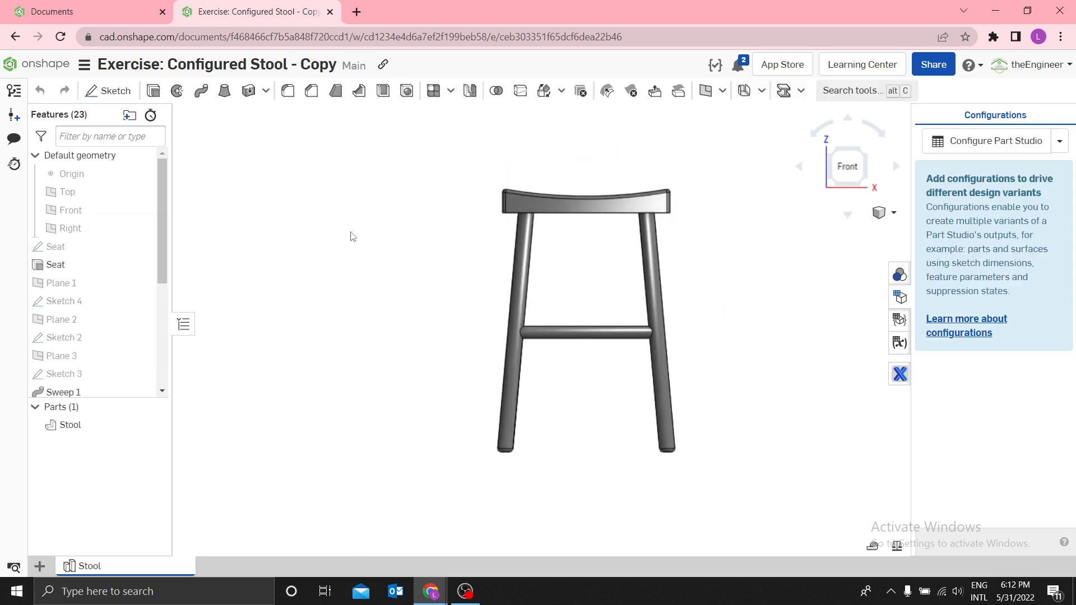
key(shift+7)
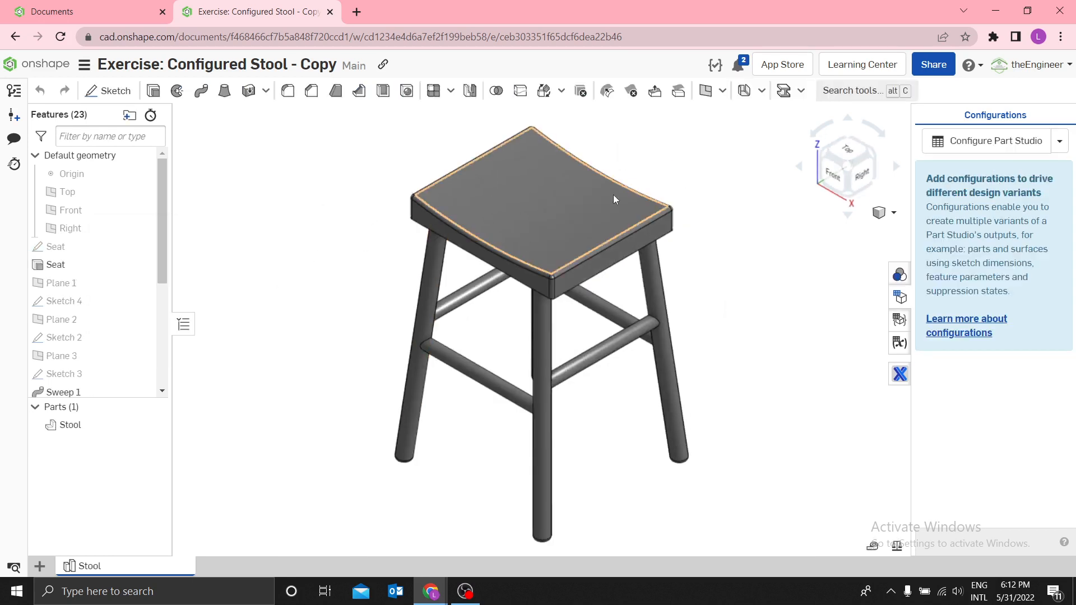
Examine the Seat extrude's depth setting and close it without changes.
right_click(50, 268)
click(73, 299)
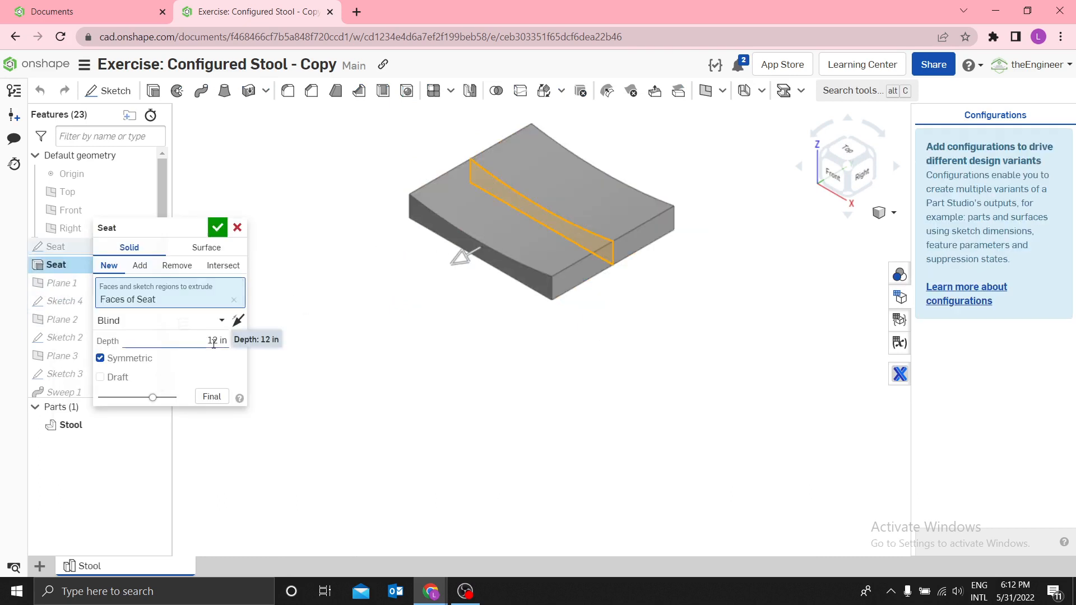
click(237, 228)
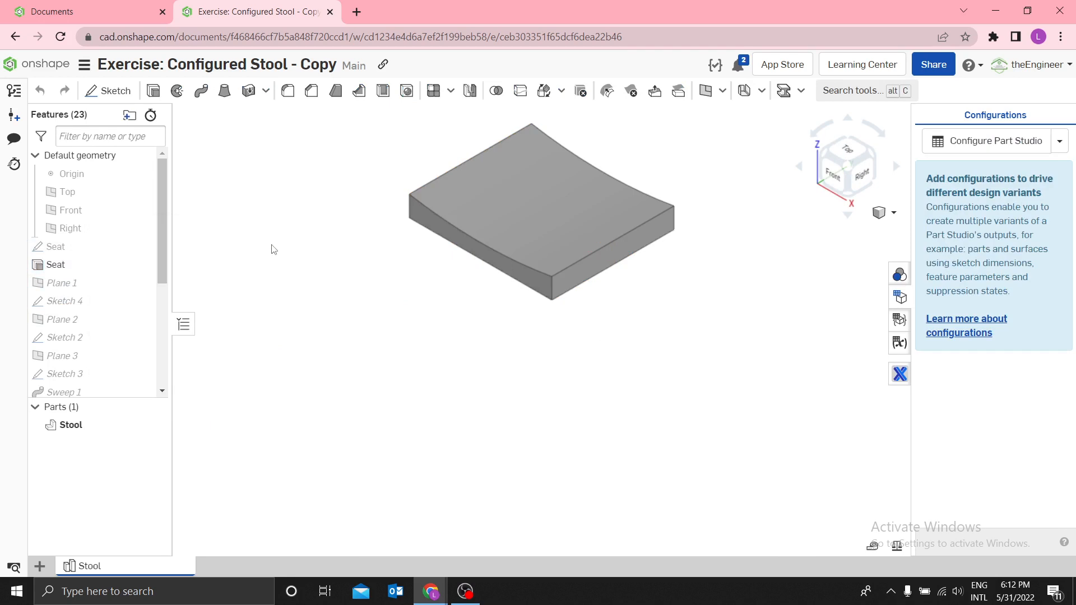
Reopen the Seat sketch to review its width and height dimensions from the front, and close it without changes.
right_click(126, 252)
click(145, 284)
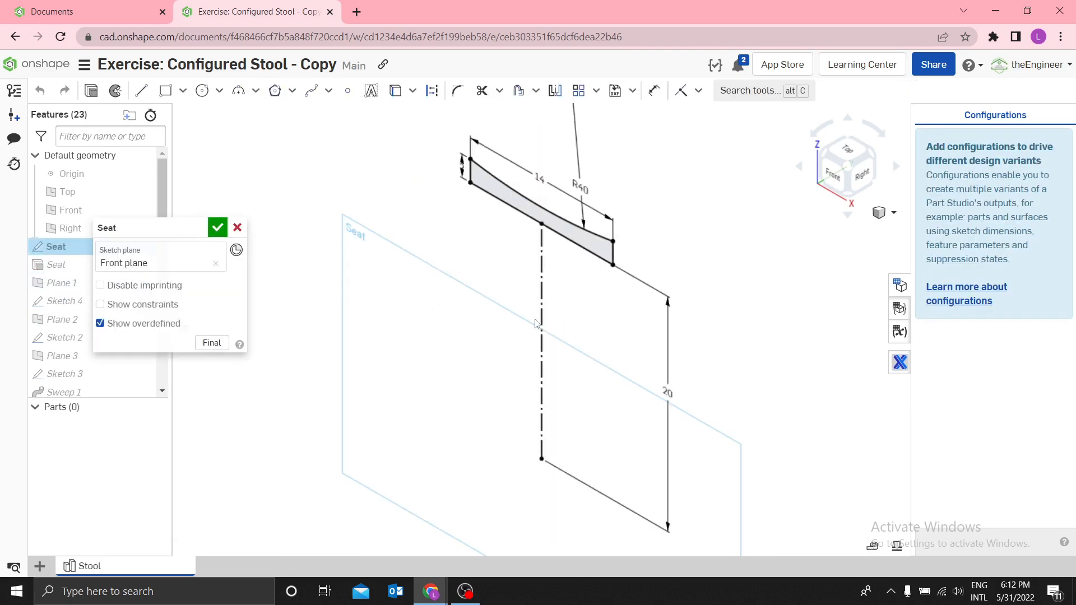
key(n)
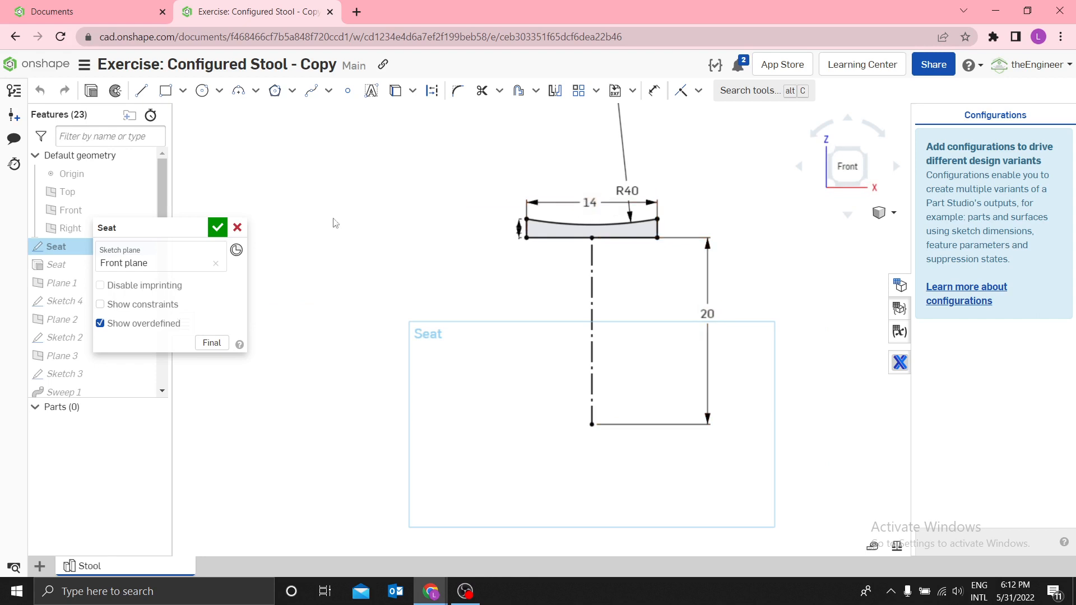
click(238, 228)
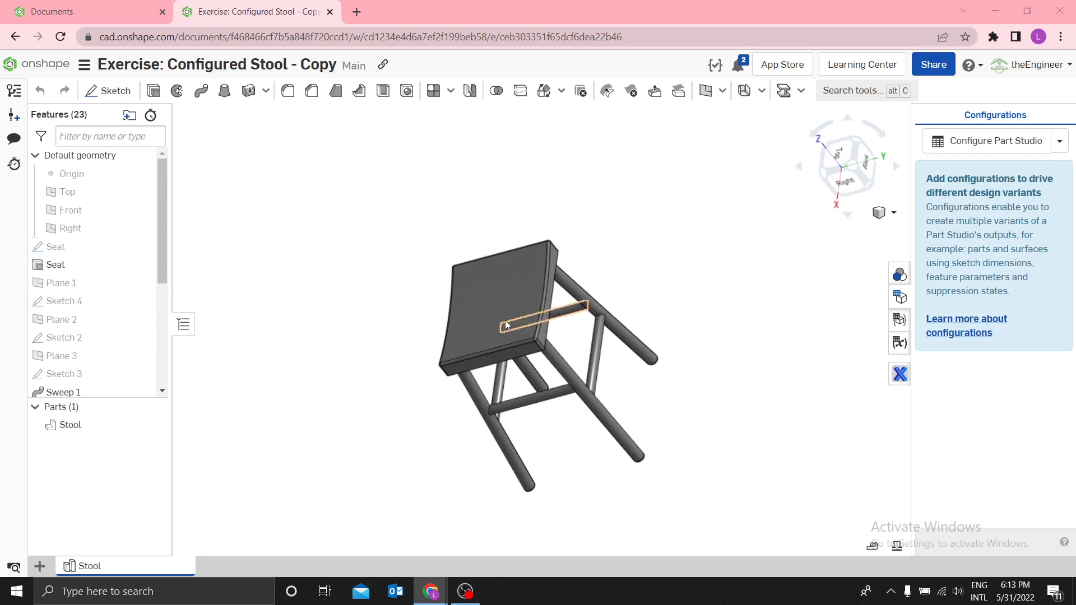
right_drag(370, 275, 432, 251)
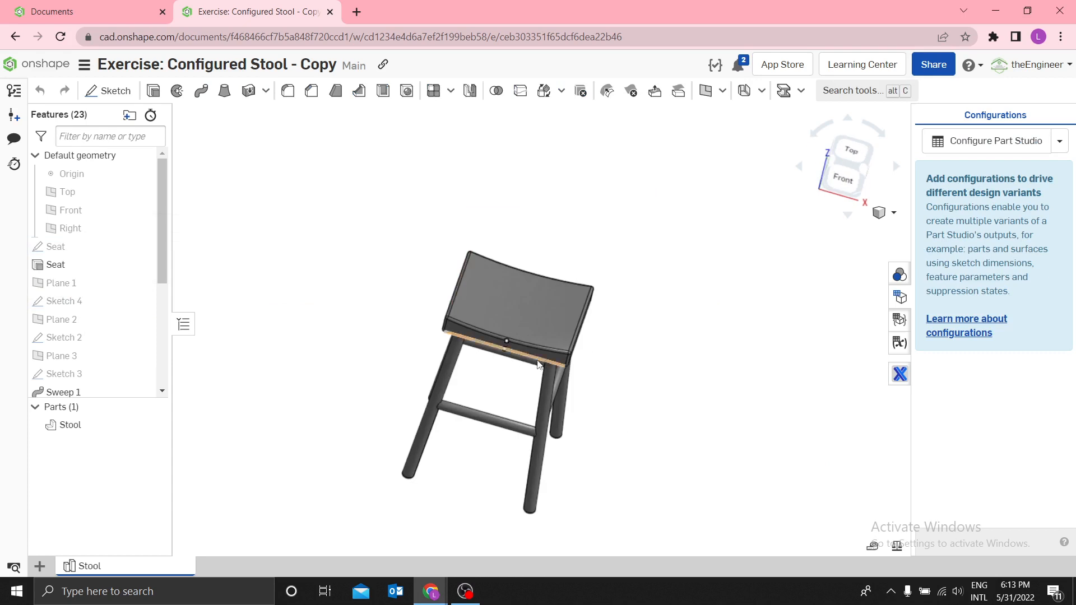
click(843, 178)
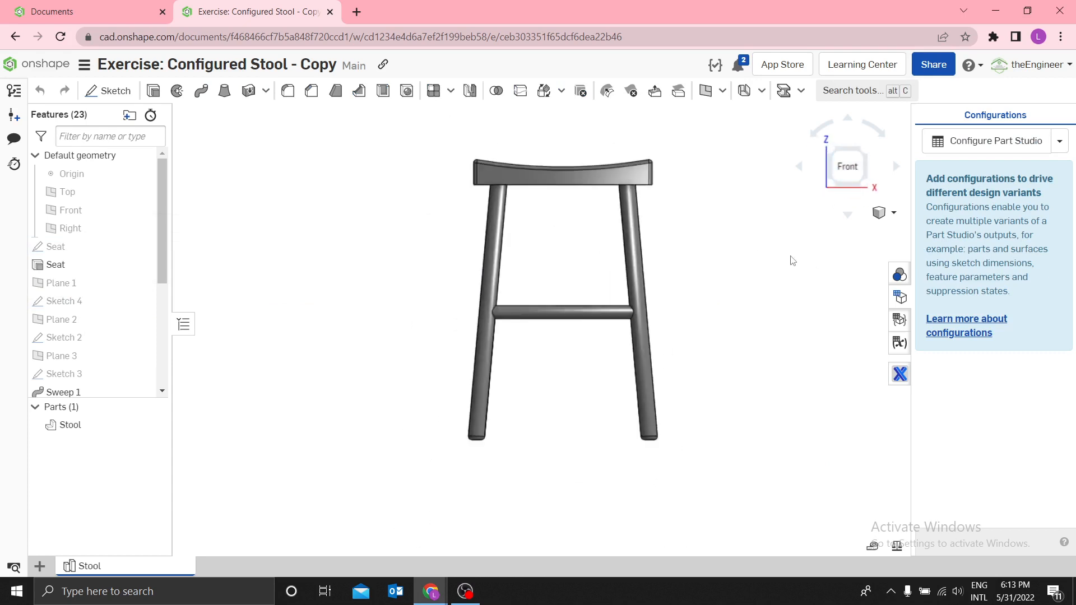
key(shift+7)
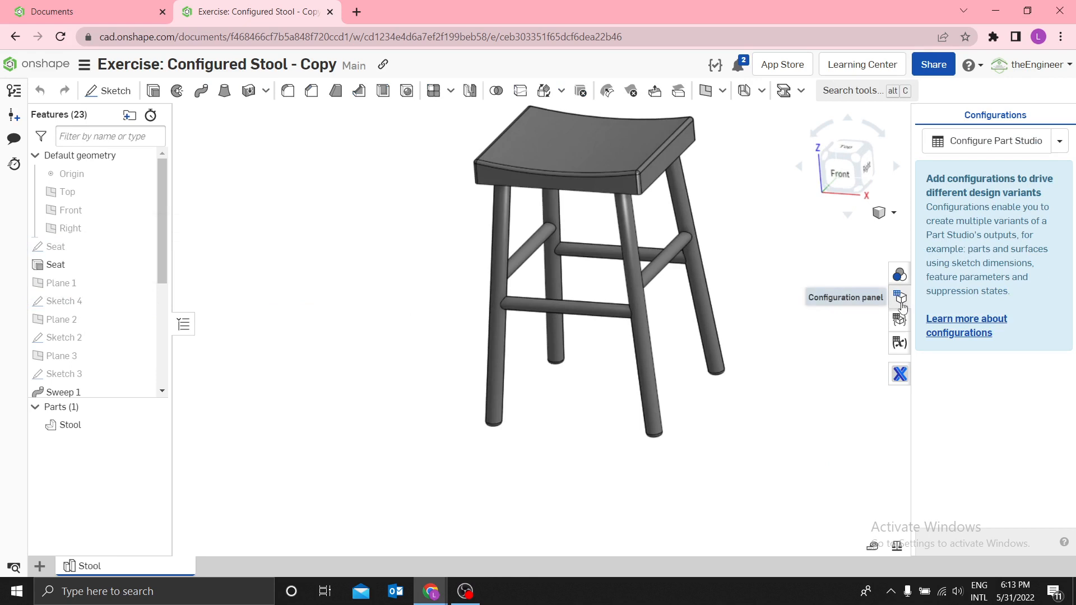
Add a list configuration to the Part Studio and widen the configuration table area.
click(1058, 145)
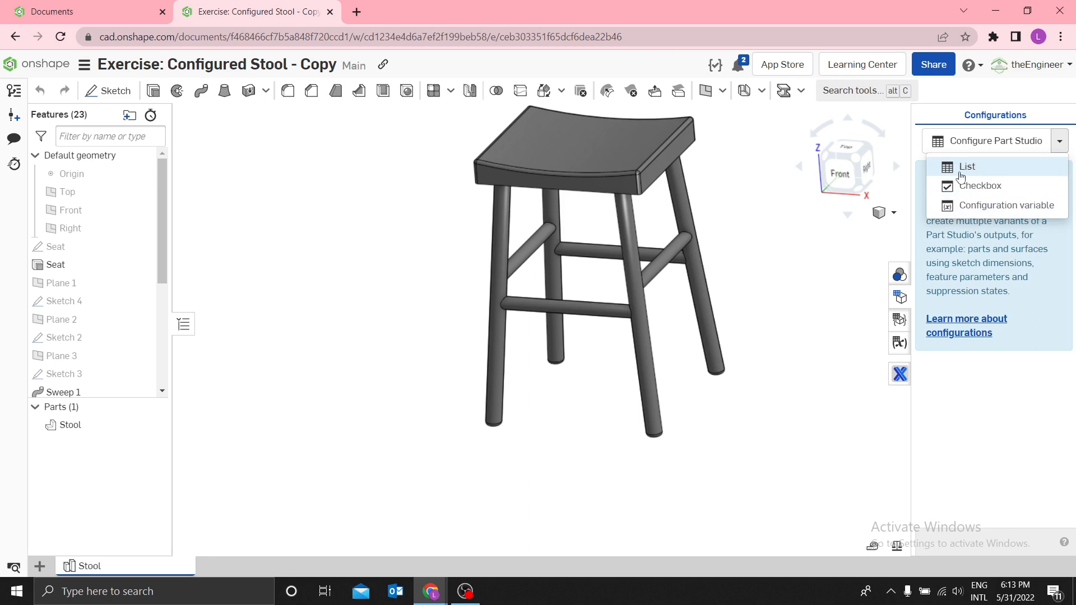
click(998, 173)
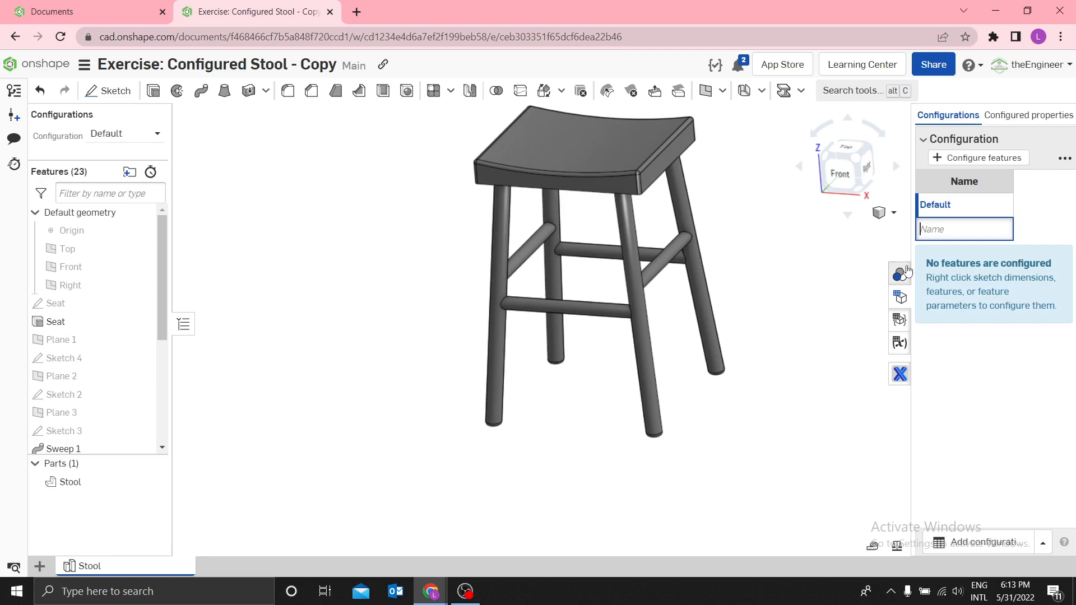
scroll(783, 219, up, 3)
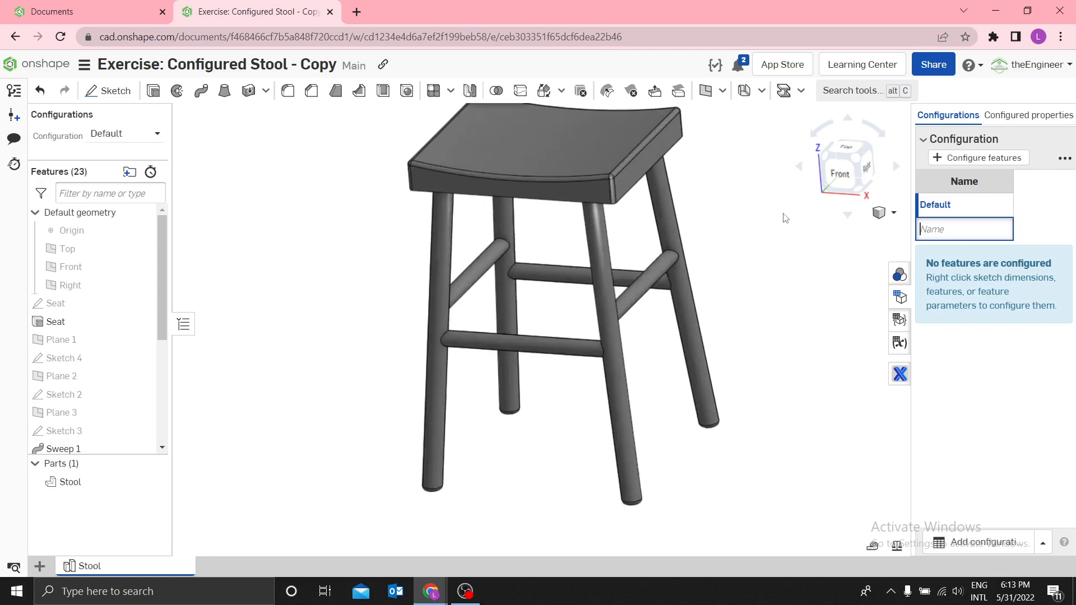
scroll(822, 240, down, 3)
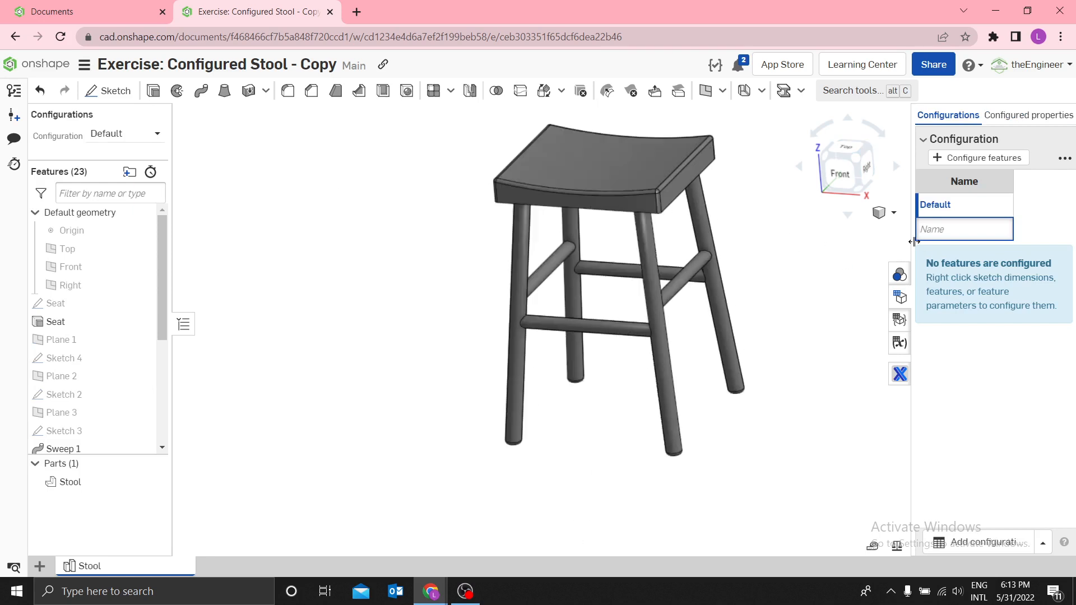
drag(914, 242, 762, 246)
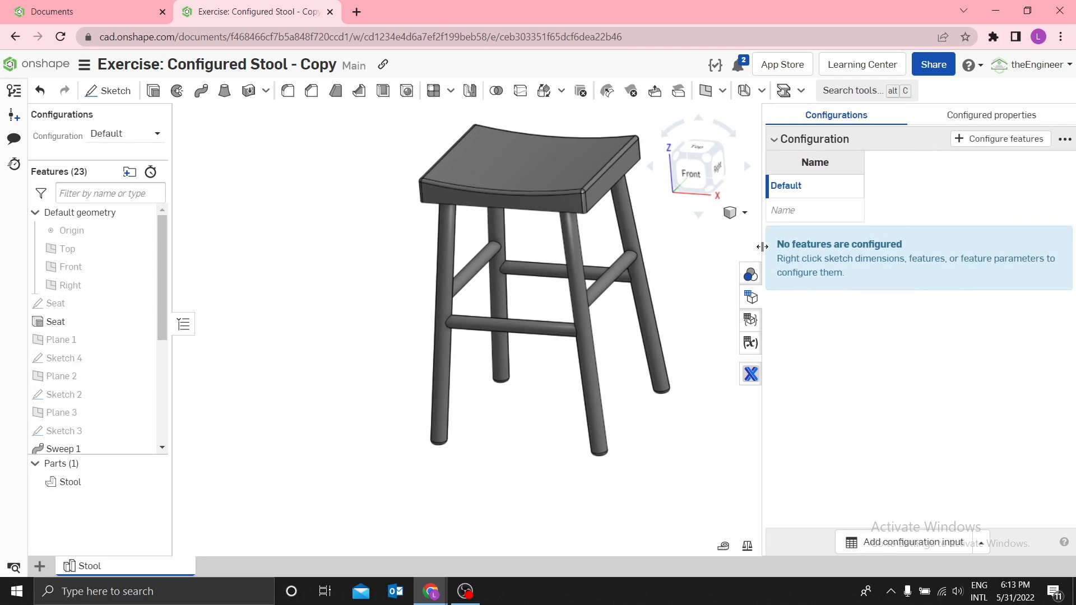
Rename the Default configuration as "Short 10 x 12" and add a second one named "Short 12 x 14".
double_click(798, 186)
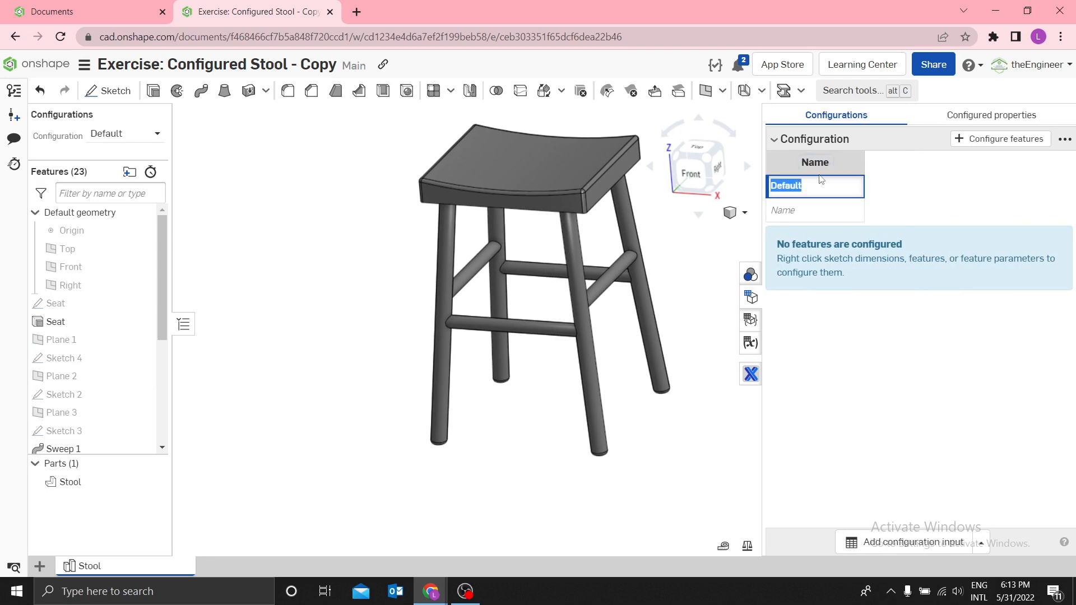
text(Short 10 x 12)
key(Return)
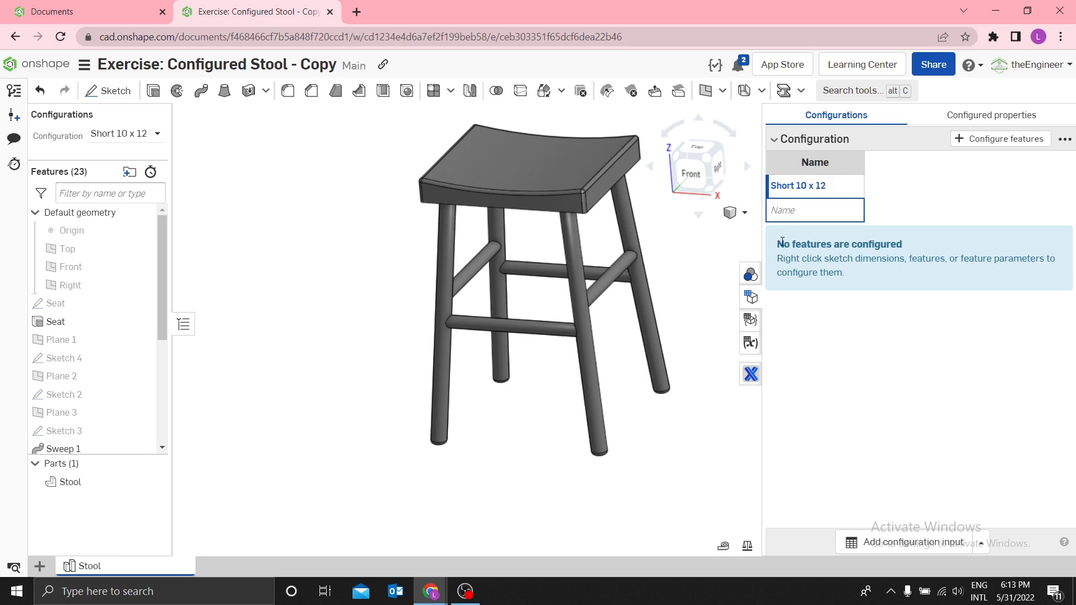
click(786, 212)
text(Short 12 x 14)
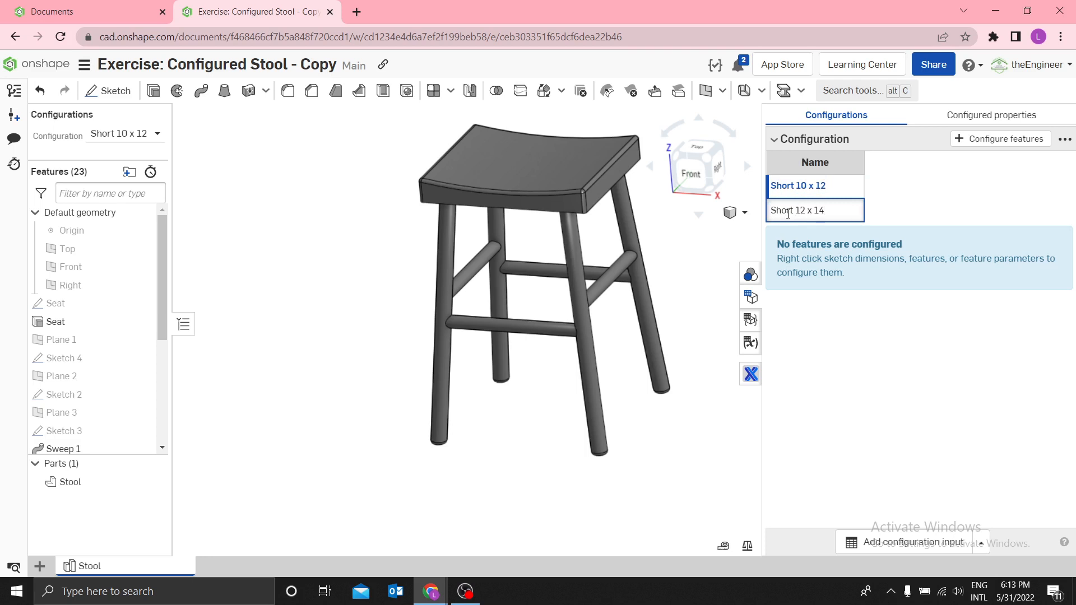
key(Return)
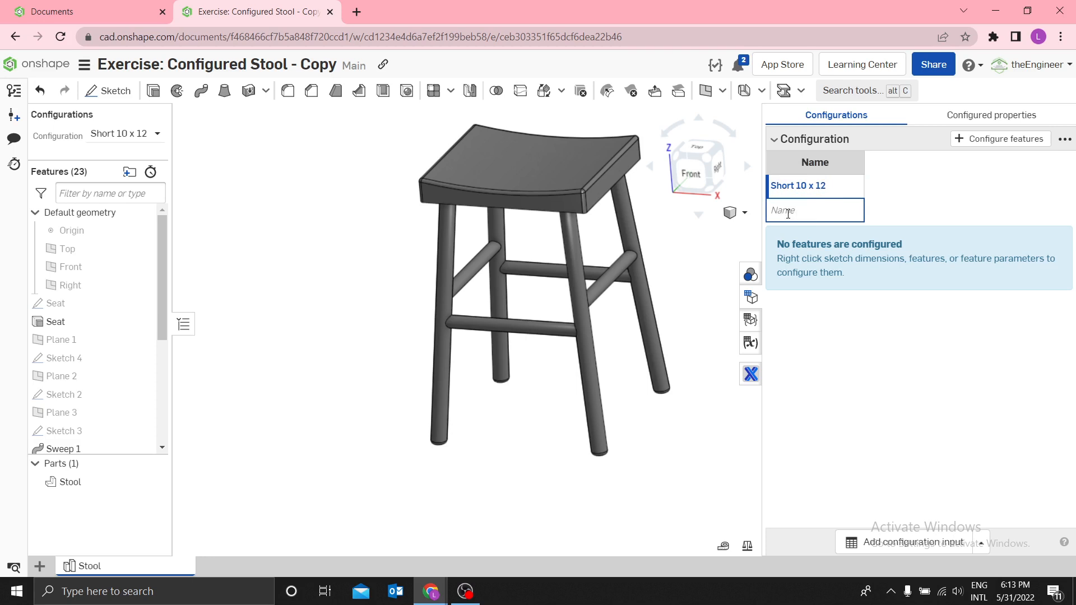
Add two more configuration rows named "Tall 10 x 12" and "Tall 12 x 14".
click(779, 235)
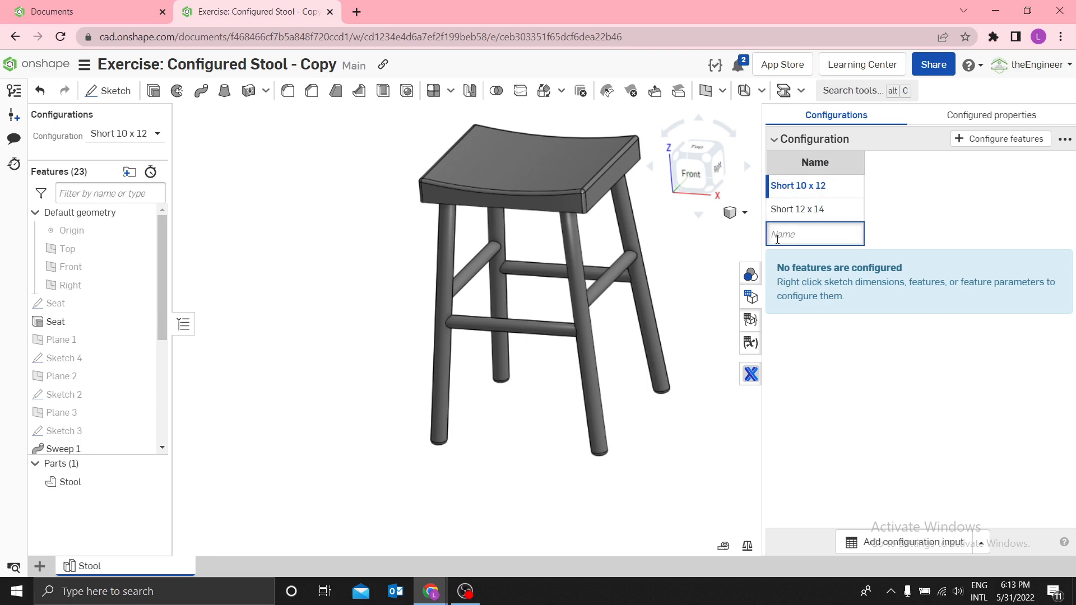
text(Tall 10 x 12)
key(Return)
click(802, 256)
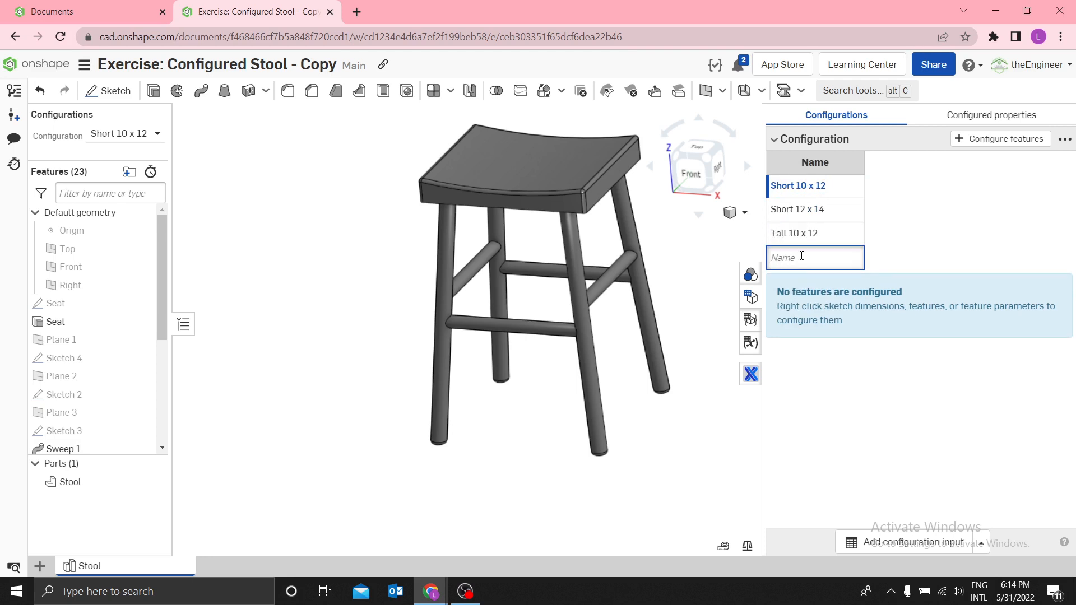
text(Tall 12 x 14)
key(Return)
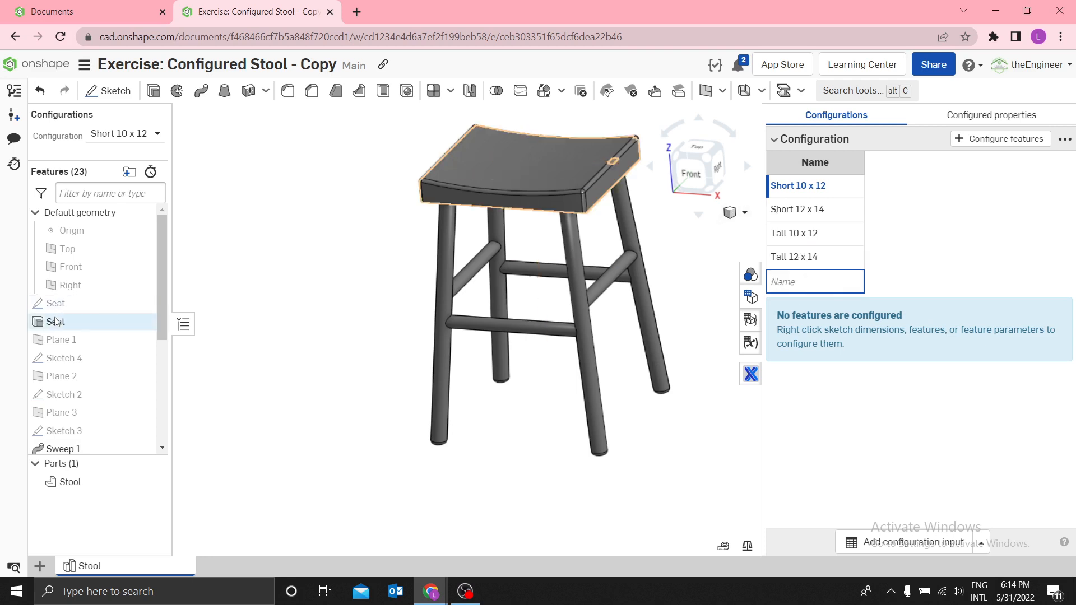
click(73, 307)
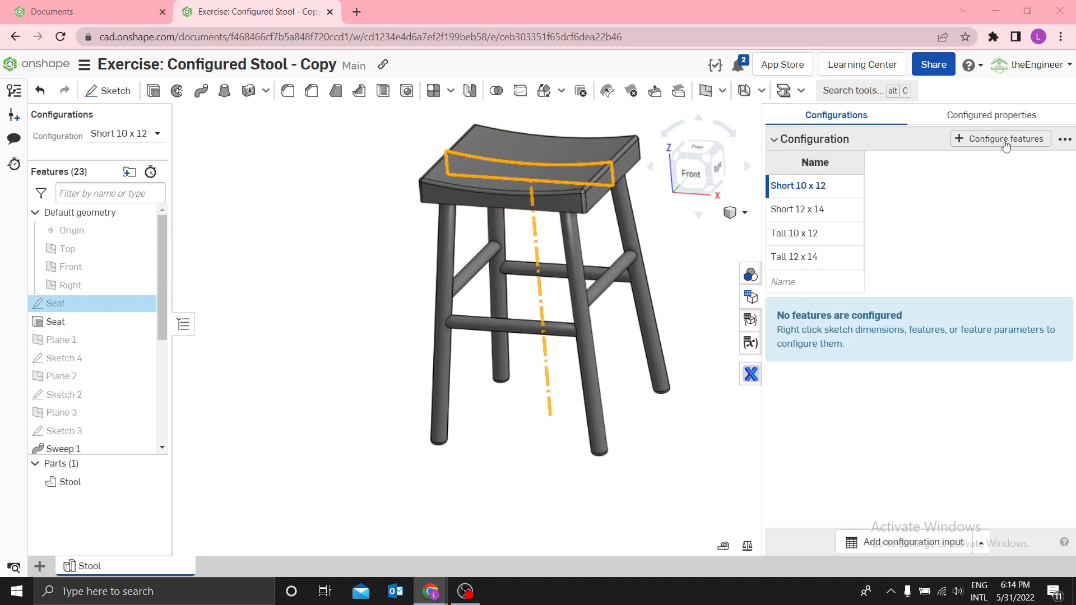
double_click(831, 138)
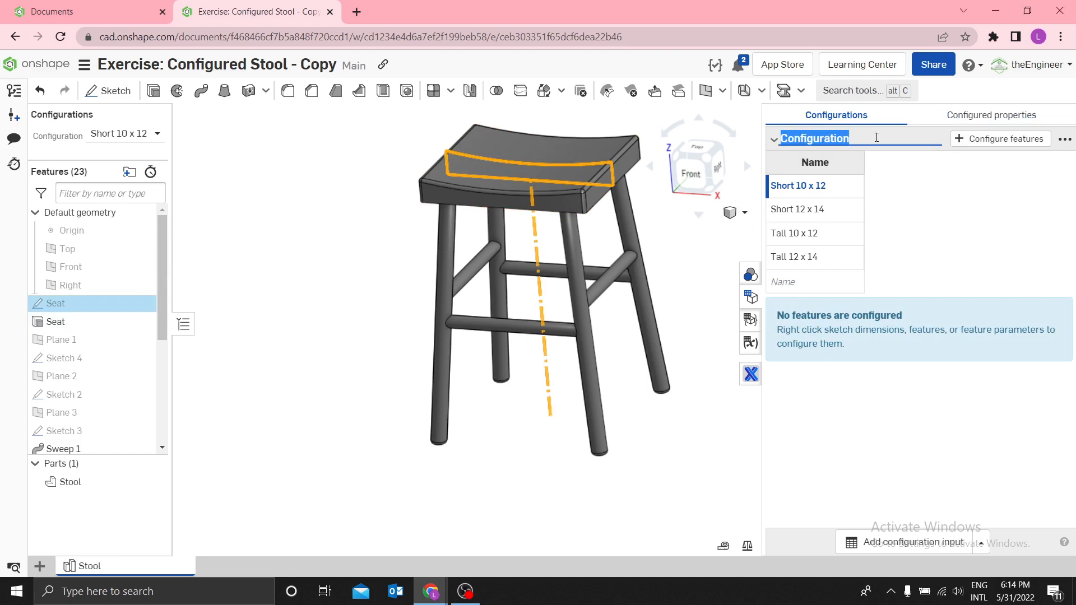
click(1010, 192)
double_click(873, 145)
click(930, 194)
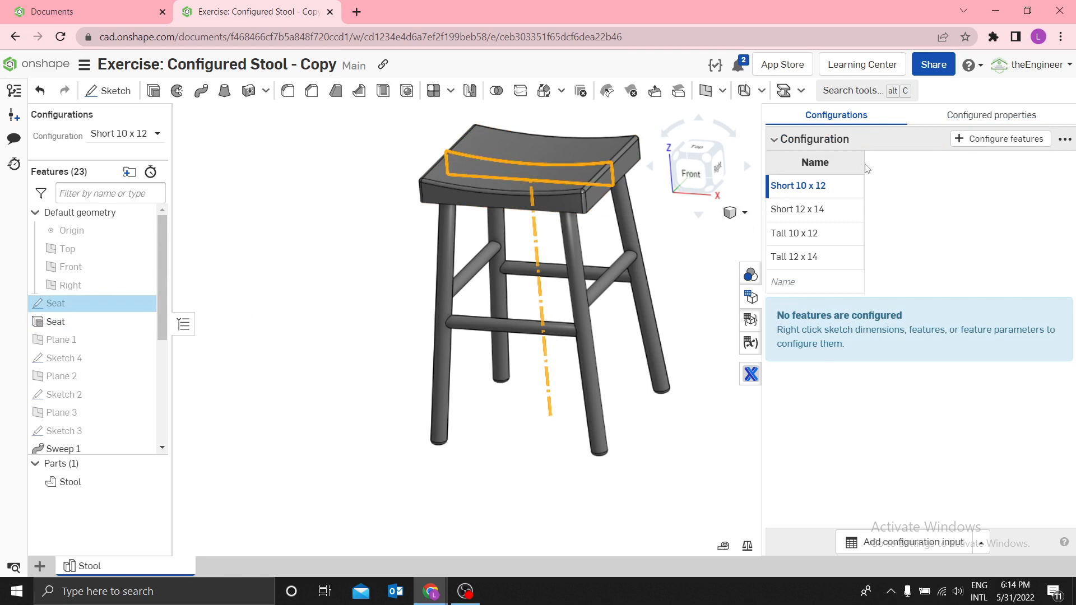
Rename the configuration list as "Size".
double_click(827, 140)
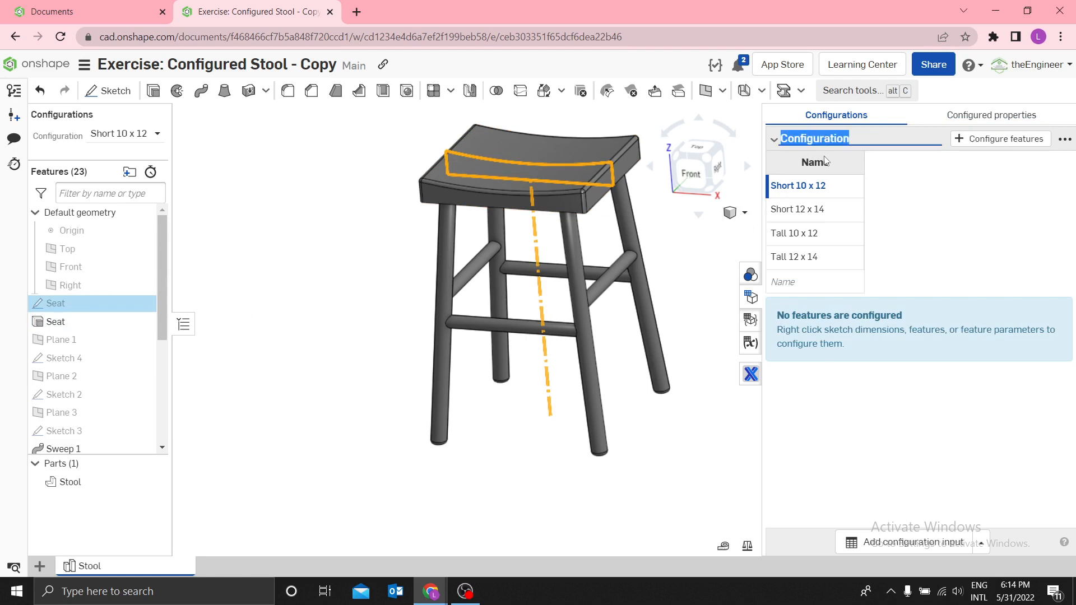
text(Siz)
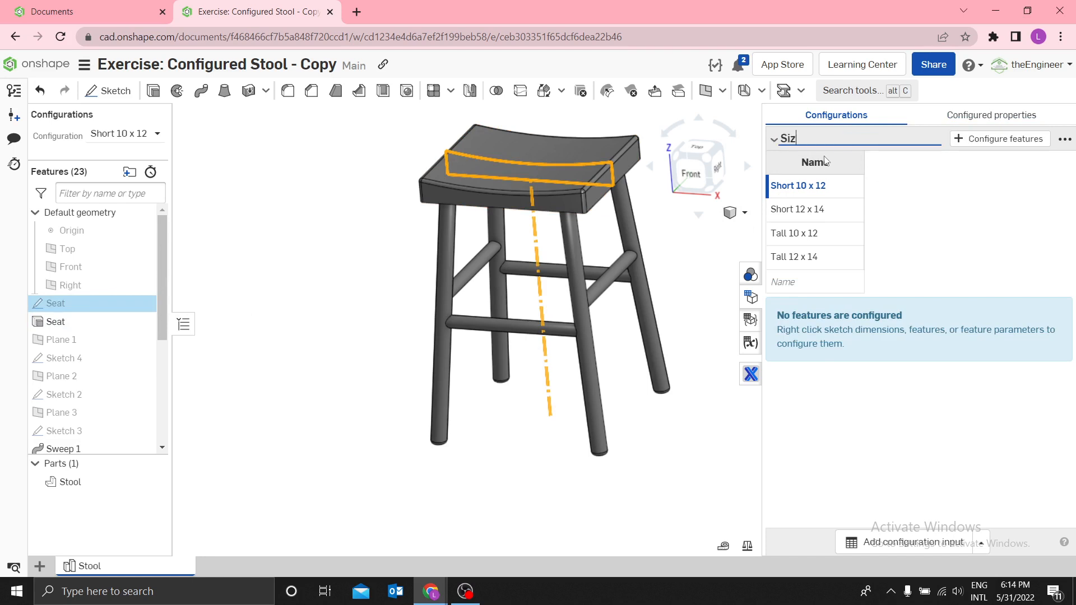
key(Return)
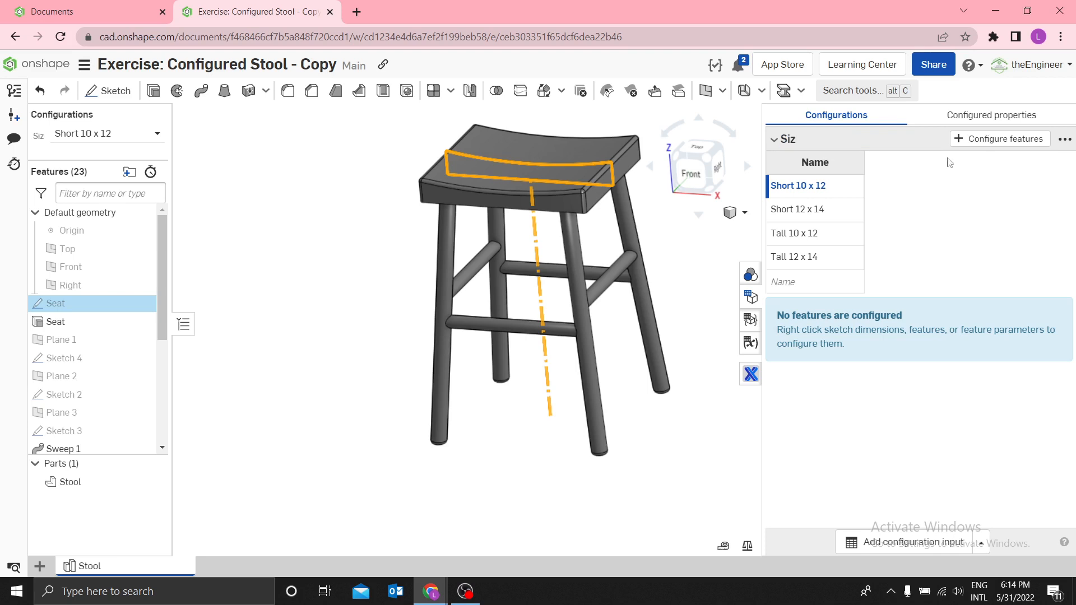
click(1064, 139)
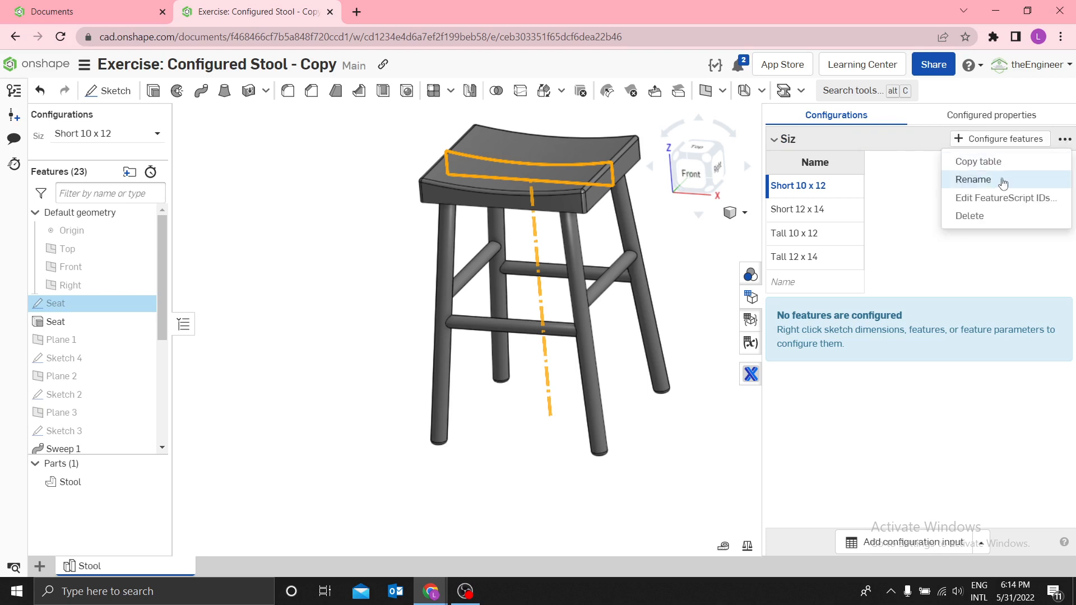
click(1002, 180)
text(Size)
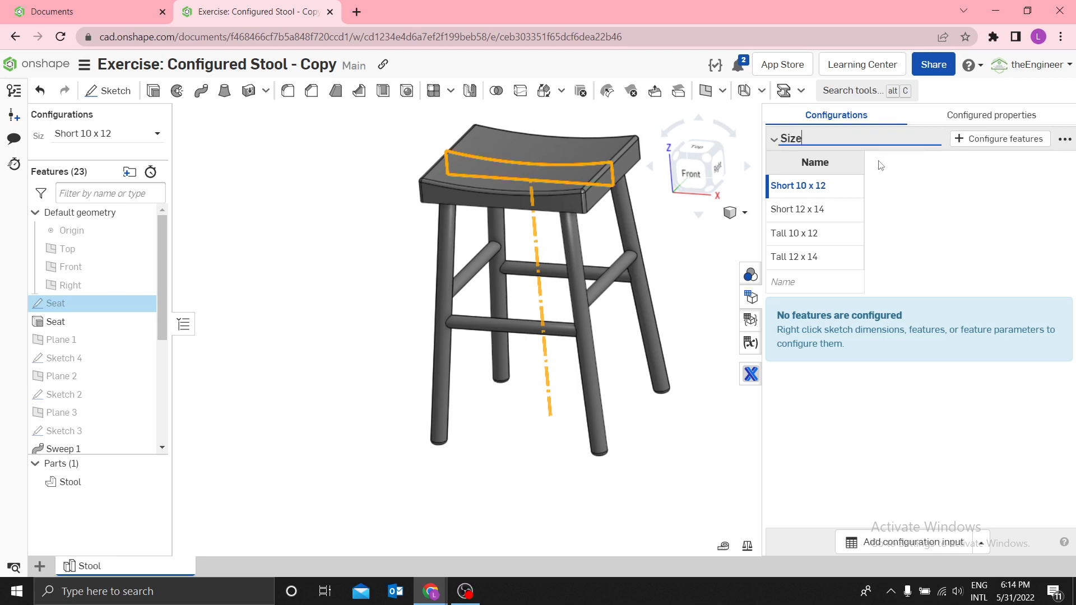
key(Return)
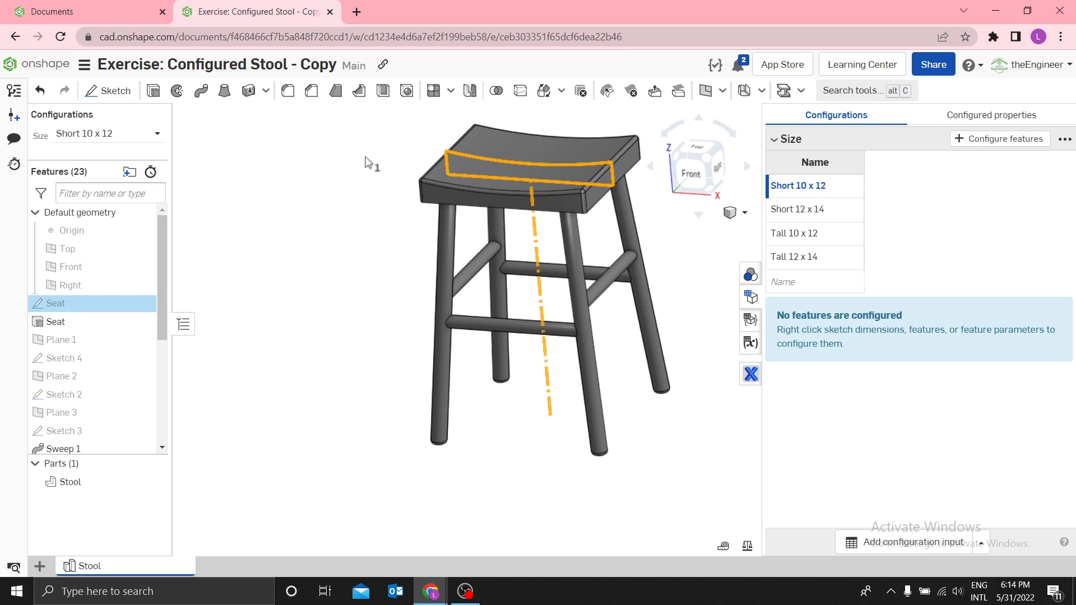
Check the options offered by the Size configuration list.
click(157, 133)
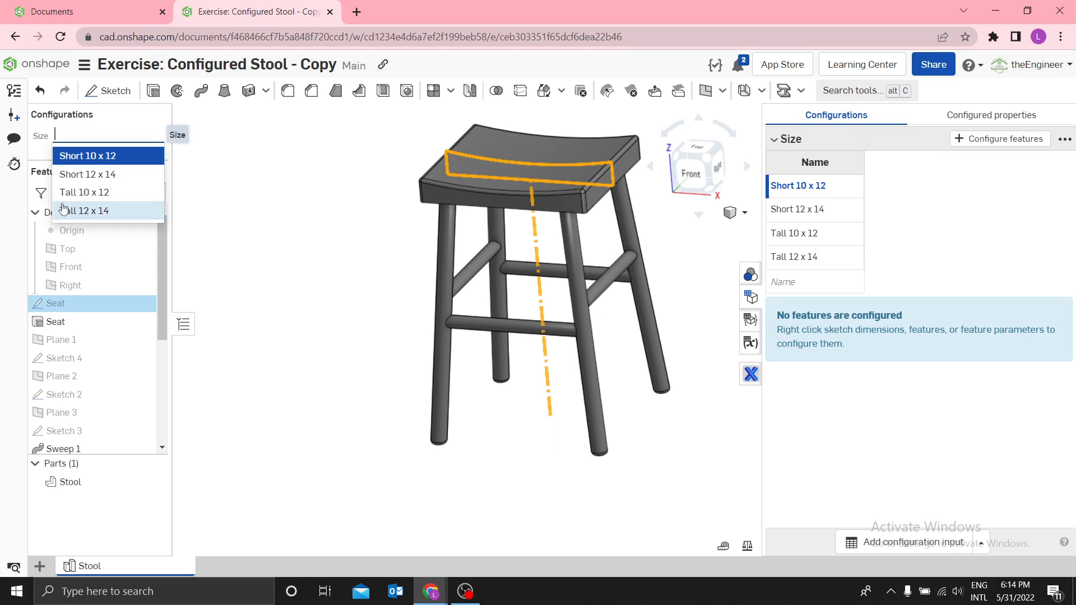
click(267, 188)
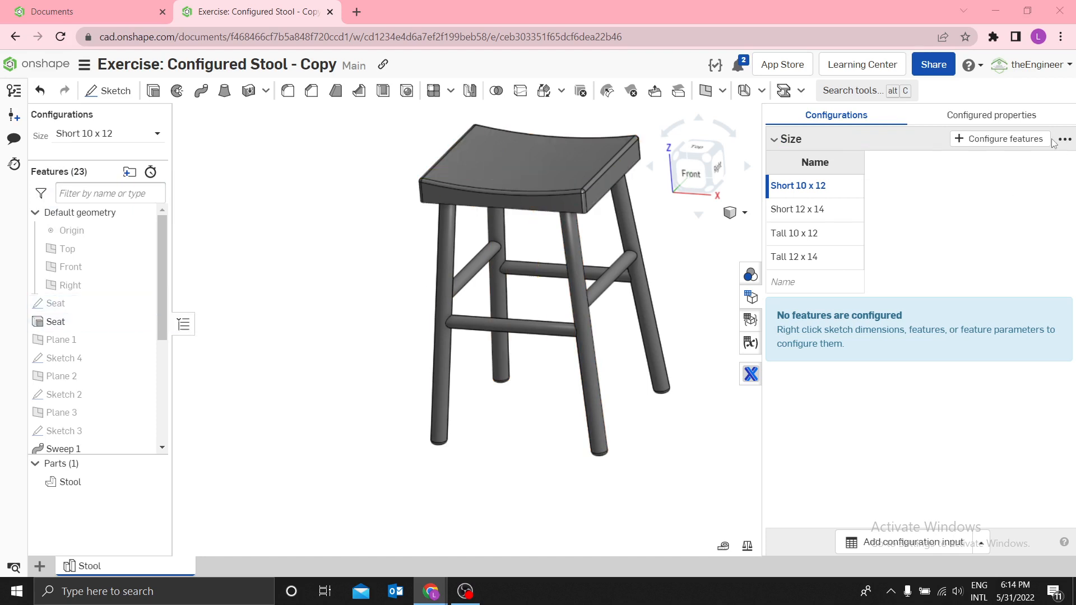
Add the Seat sketch's vertical height and seat width dimensions as configured features of the Size list.
click(1020, 141)
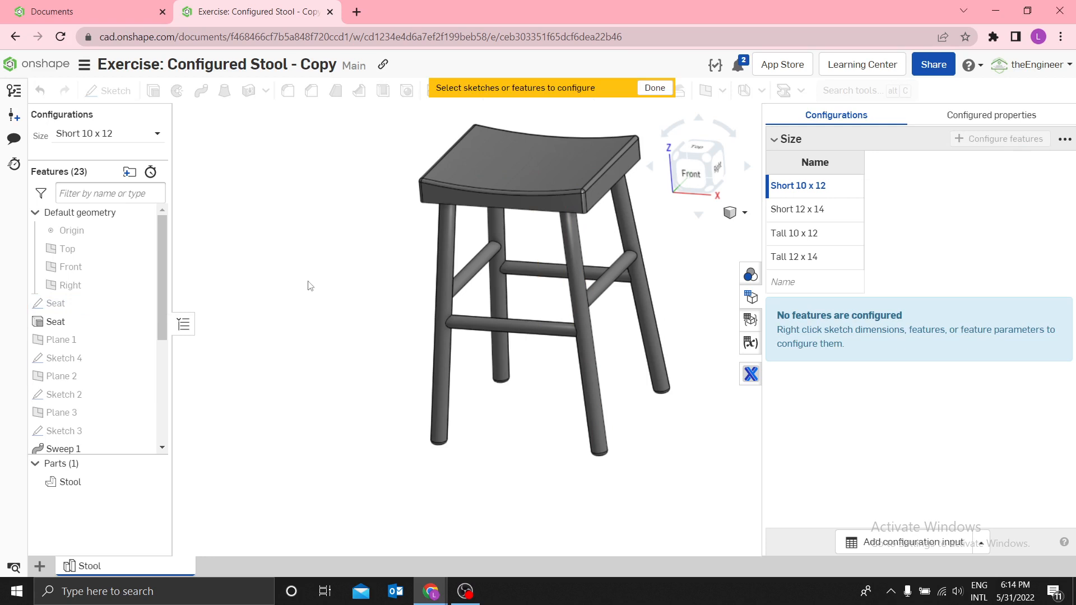
click(56, 305)
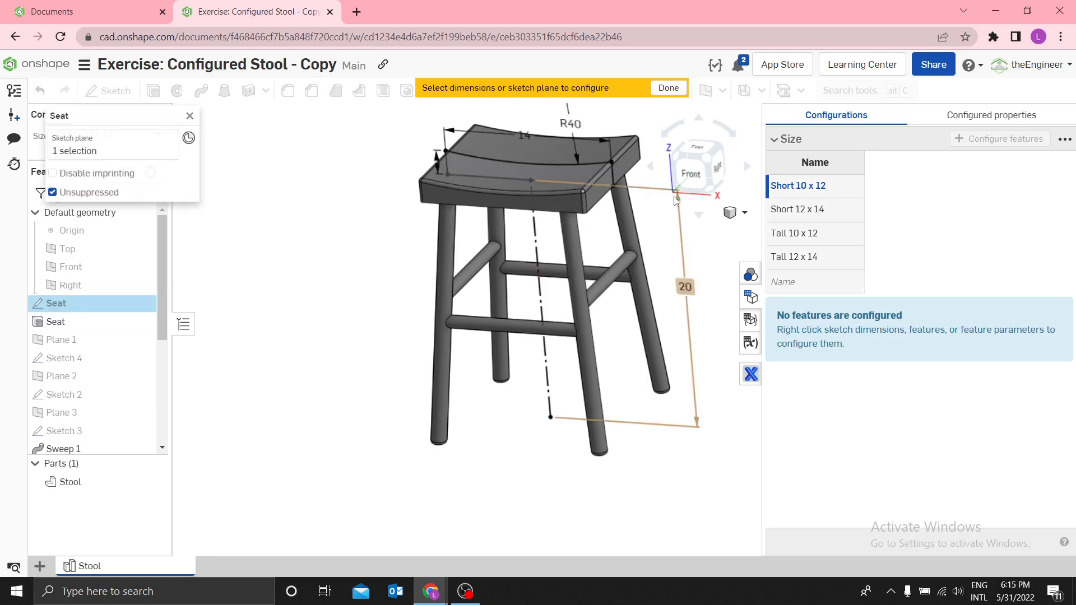
click(703, 174)
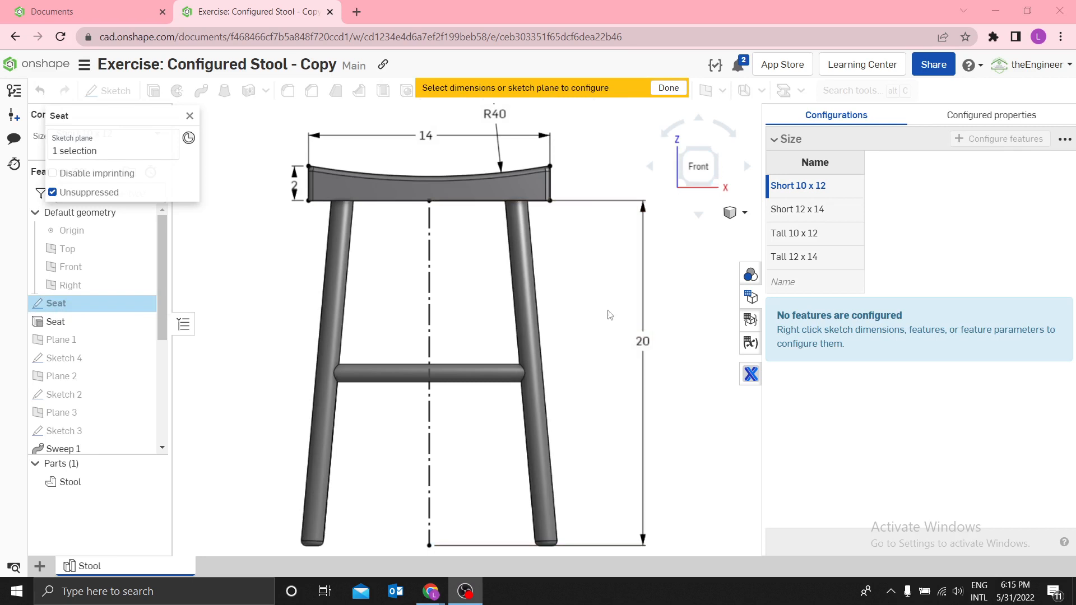
scroll(608, 311, down, 3)
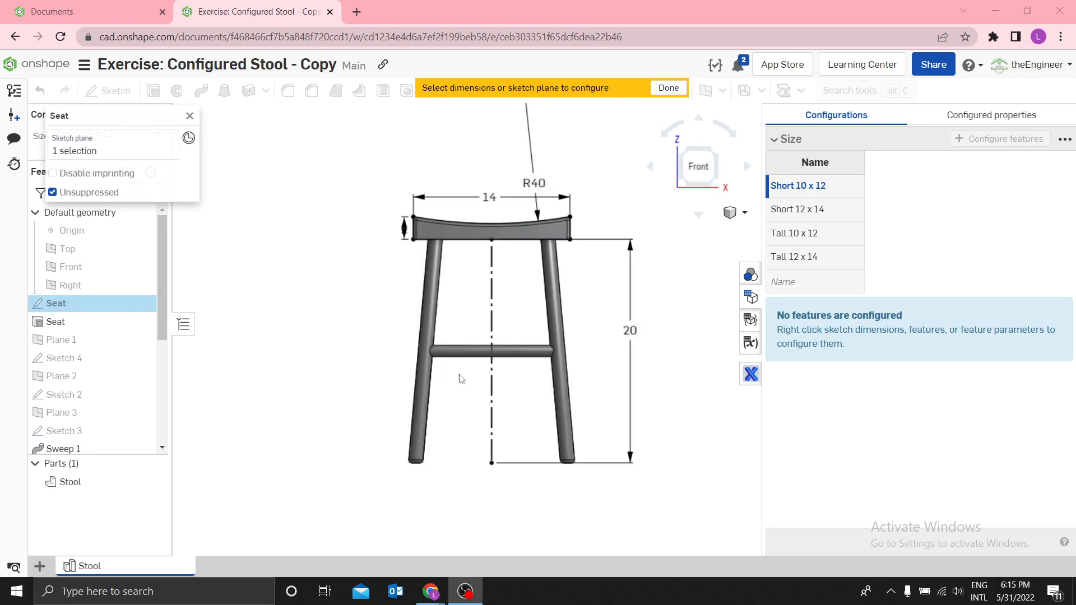
click(629, 331)
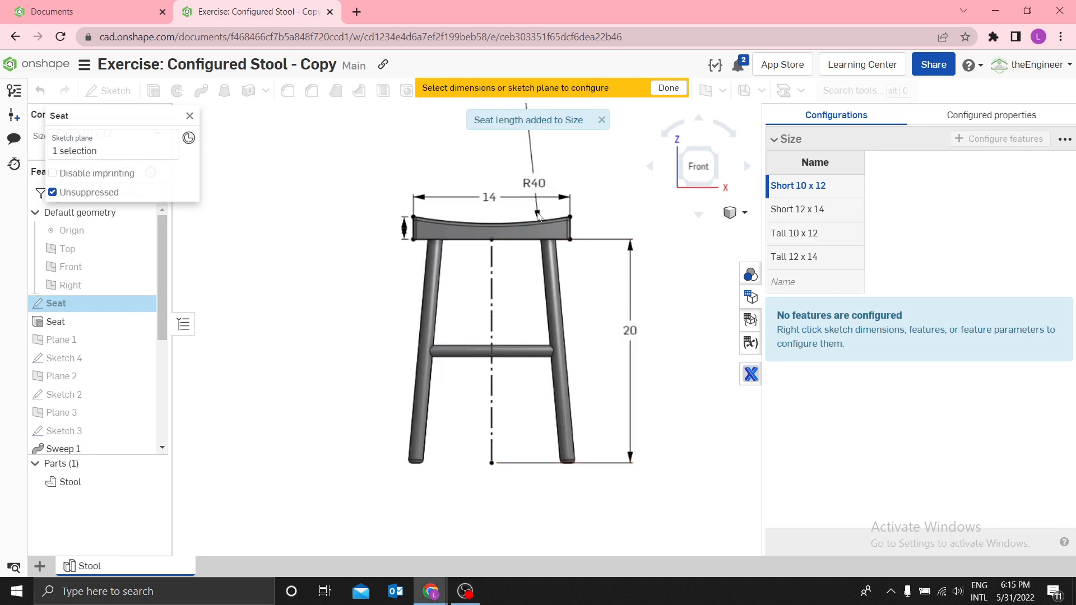
click(489, 198)
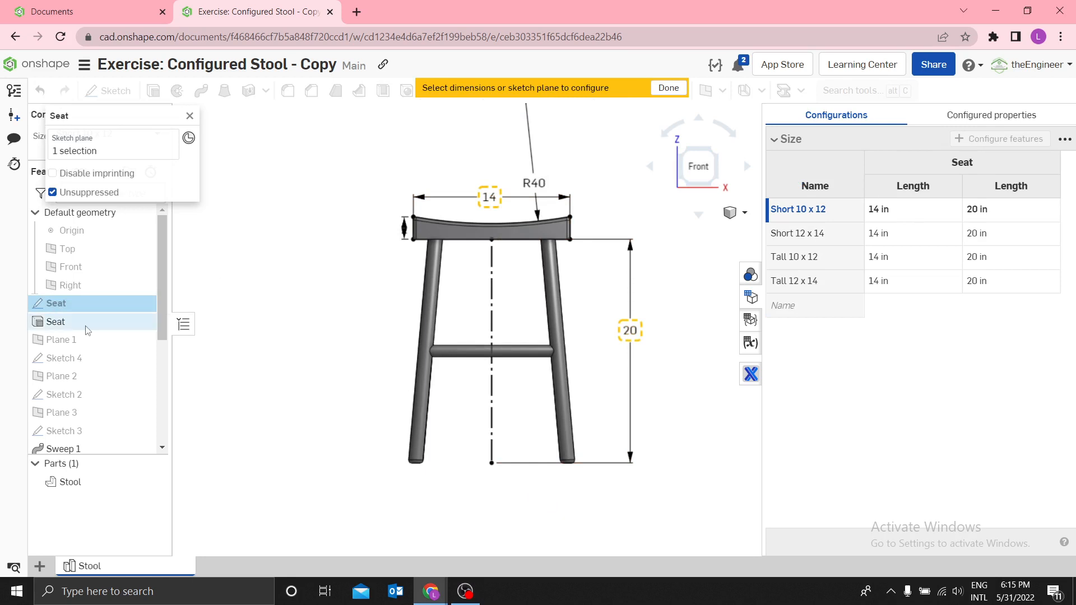
Compare the Seat columns in the configuration table with the dimensions inside the Seat sketch.
click(958, 163)
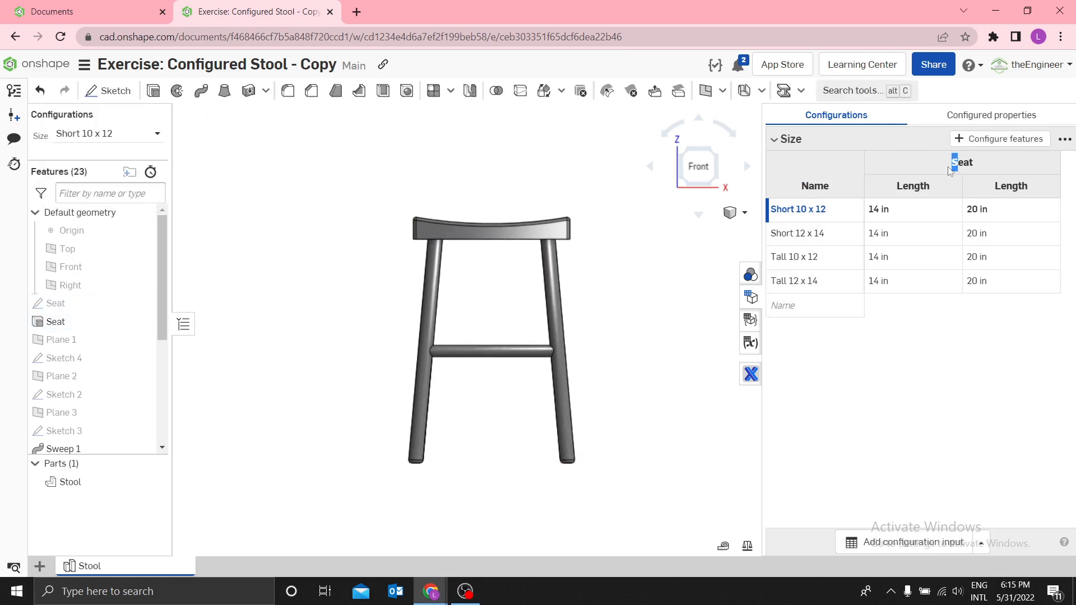
drag(957, 163, 973, 162)
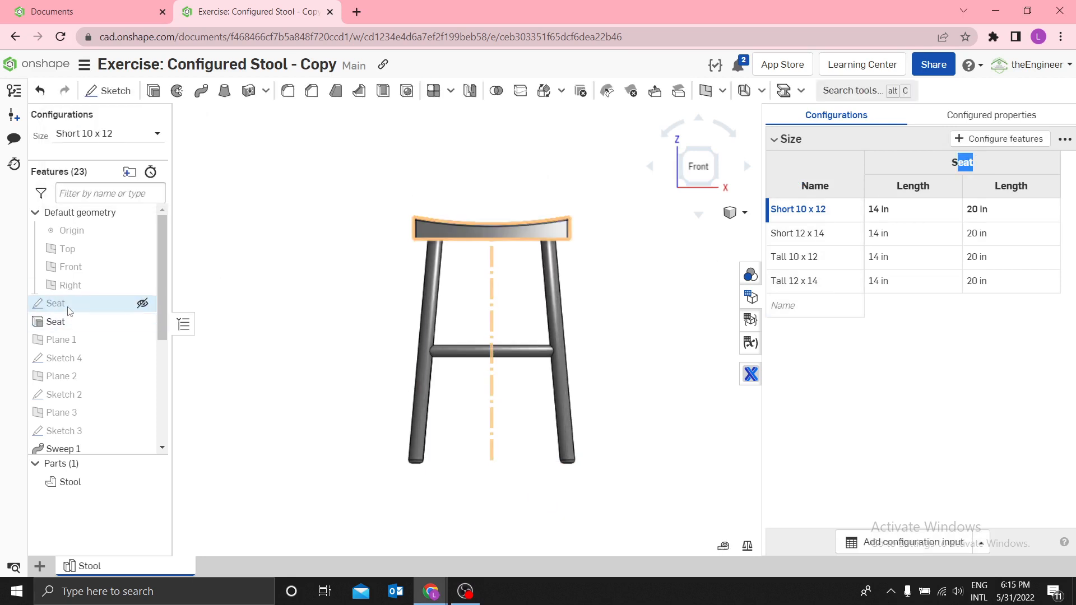
click(139, 303)
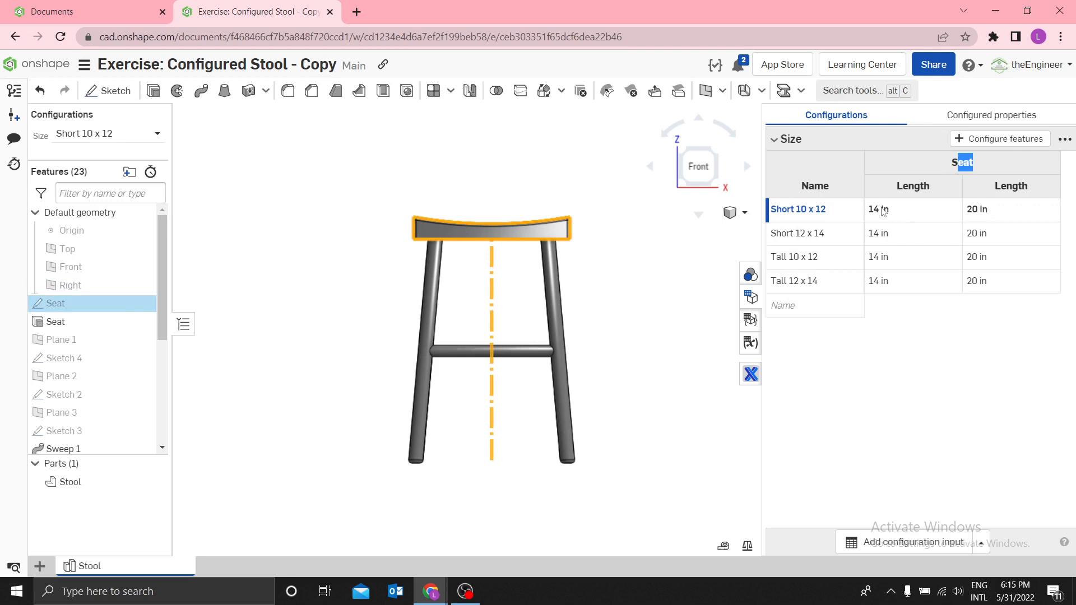
right_click(54, 302)
click(94, 77)
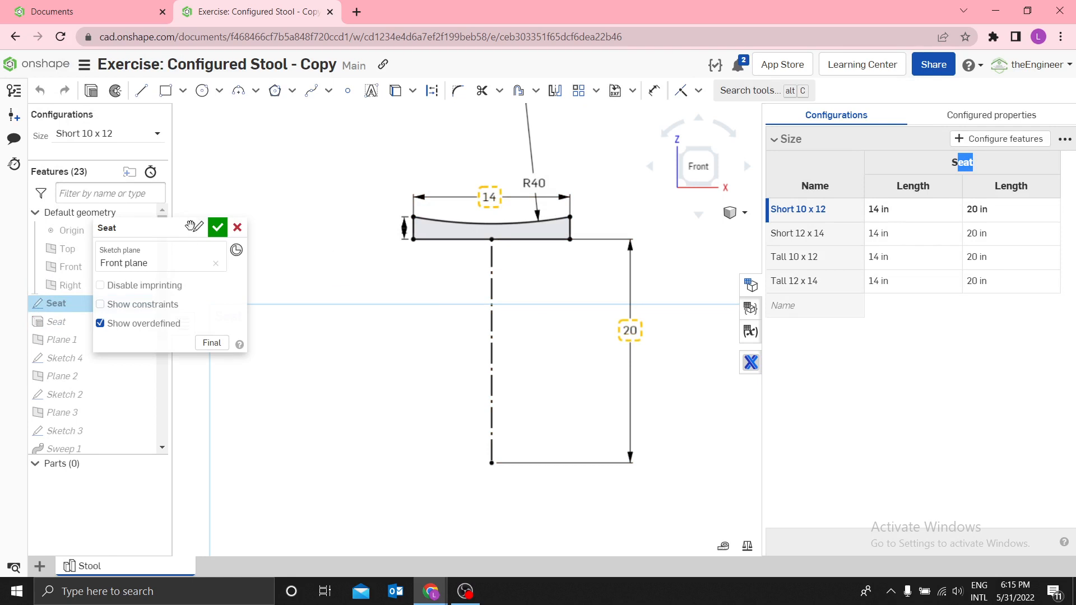
click(216, 226)
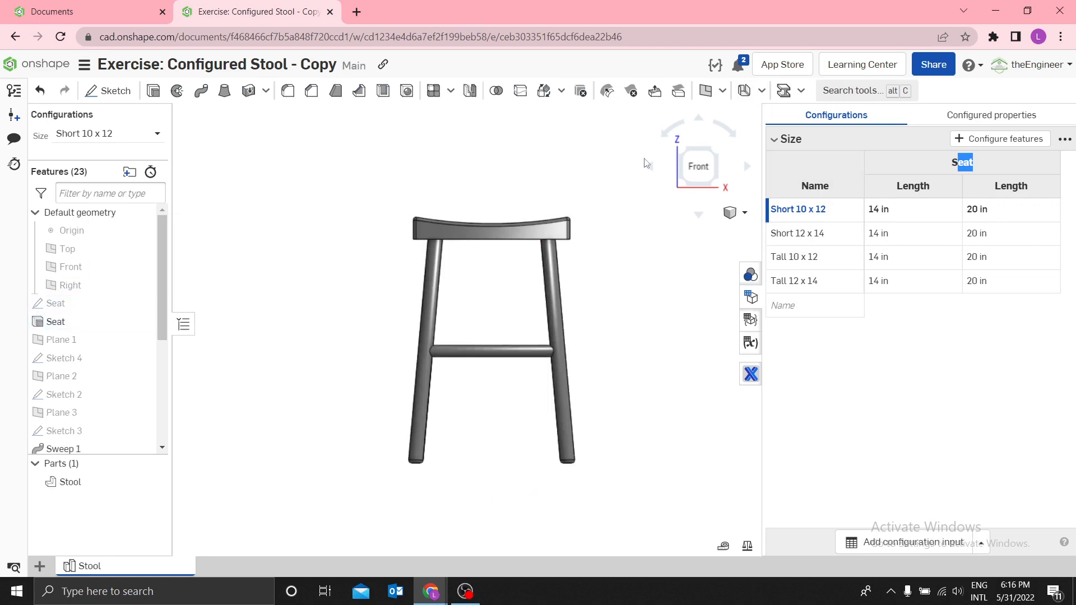
Create a length variable Stool_Height of 20 in and place it directly before the Seat sketch in the feature order.
click(722, 90)
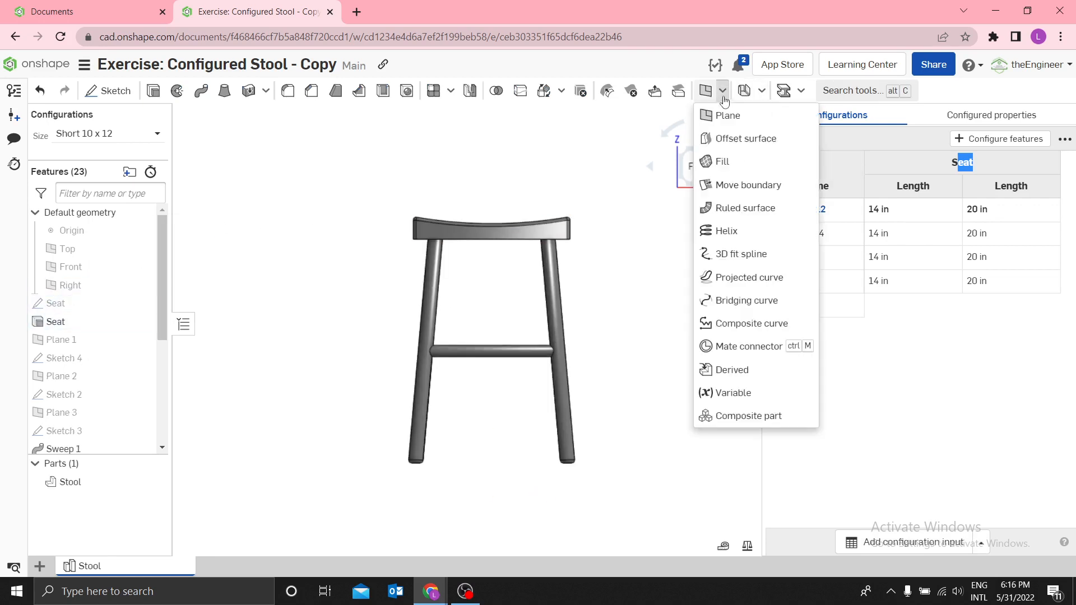
click(722, 392)
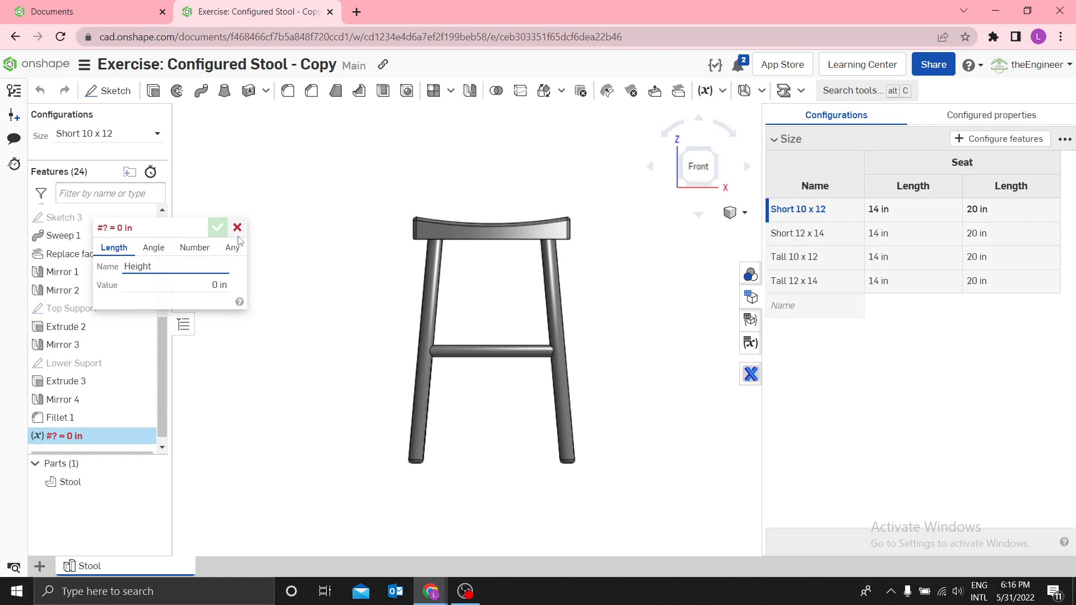
text(Stool_)
click(173, 283)
text(2)
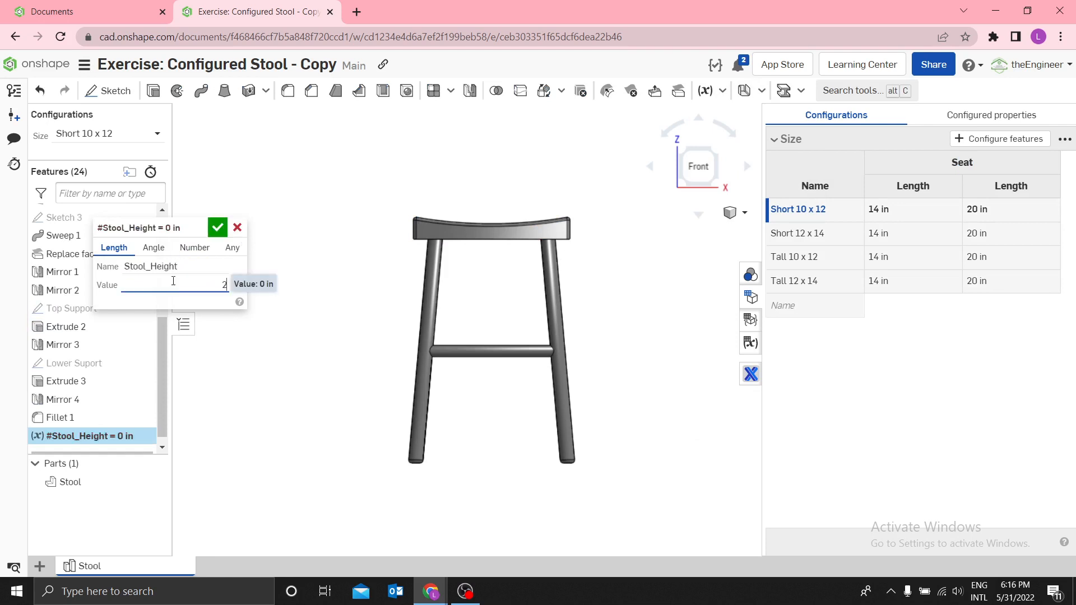
text(0)
click(218, 227)
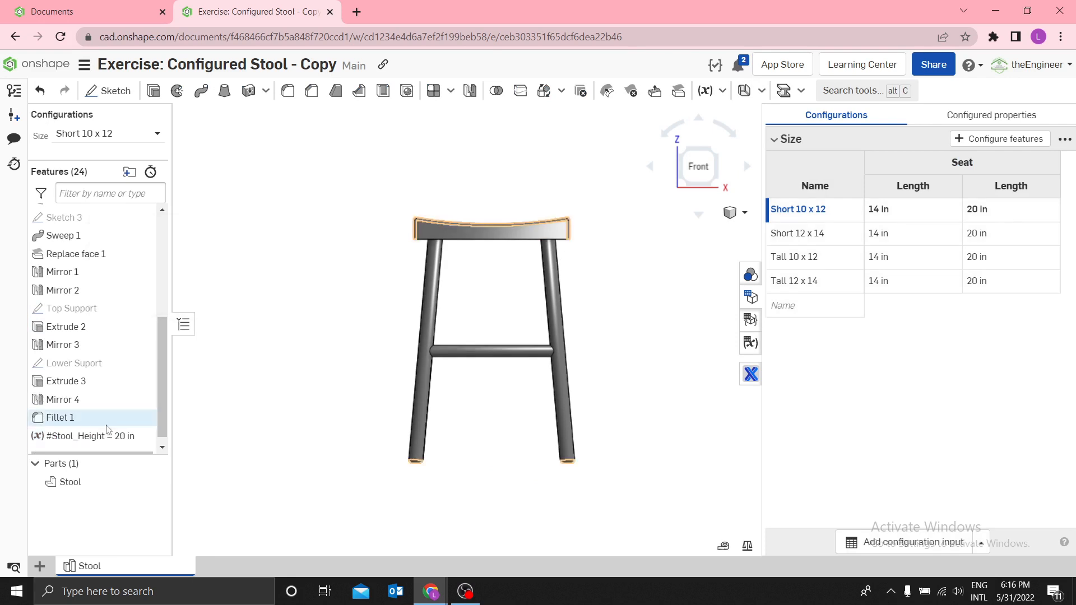
mouse_move(106, 429)
mouse_down()
mouse_move(125, 310)
mouse_move(125, 175)
mouse_move(86, 241)
mouse_move(80, 273)
mouse_up()
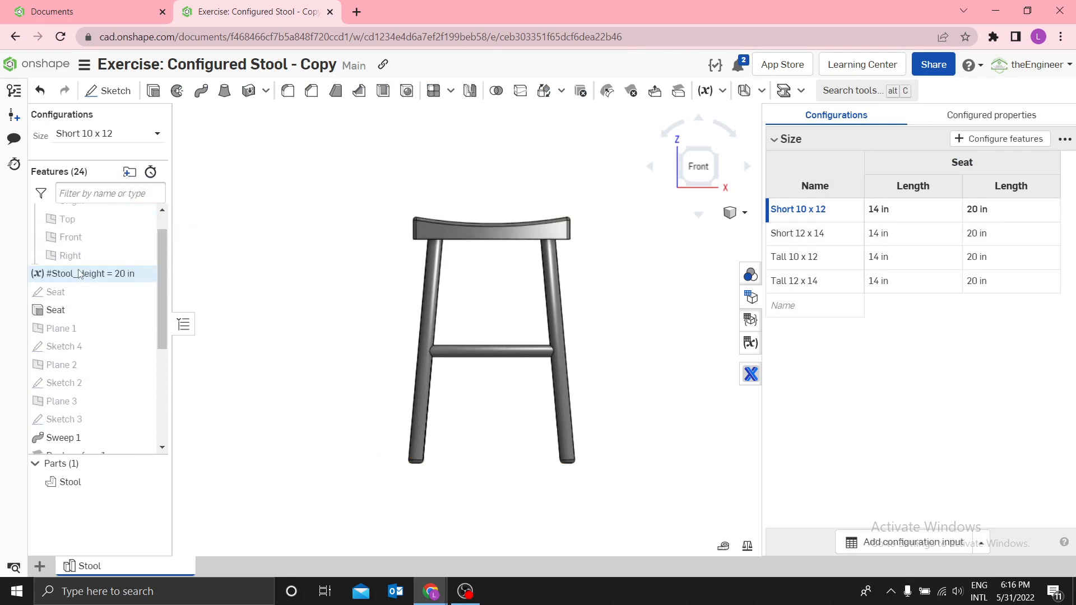
Create a length variable Stool_Width of 14 in and place it after Stool_Height, before the Seat sketch.
click(720, 94)
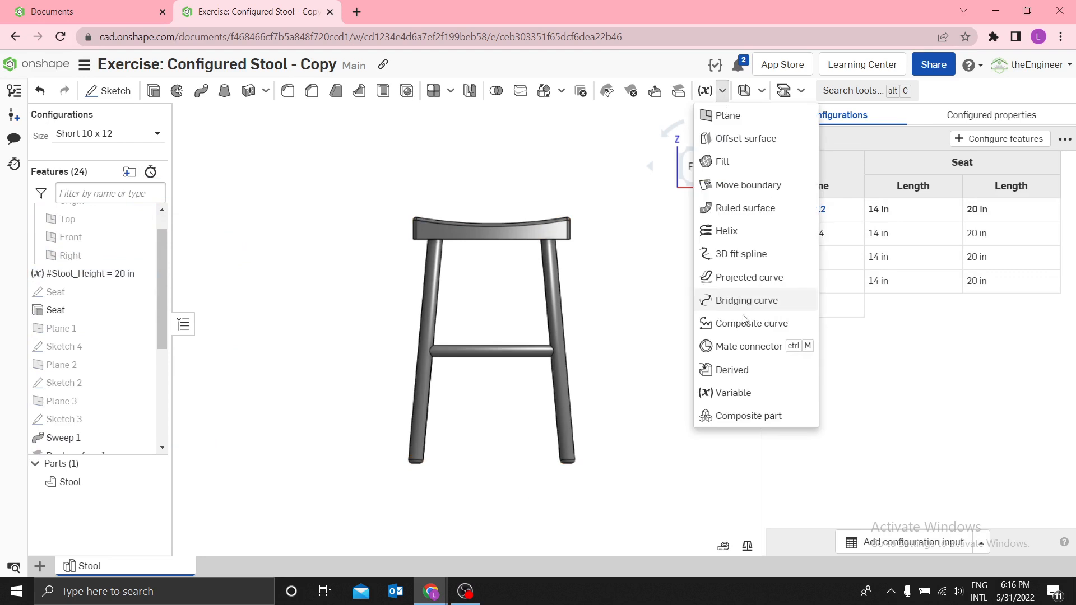
click(726, 391)
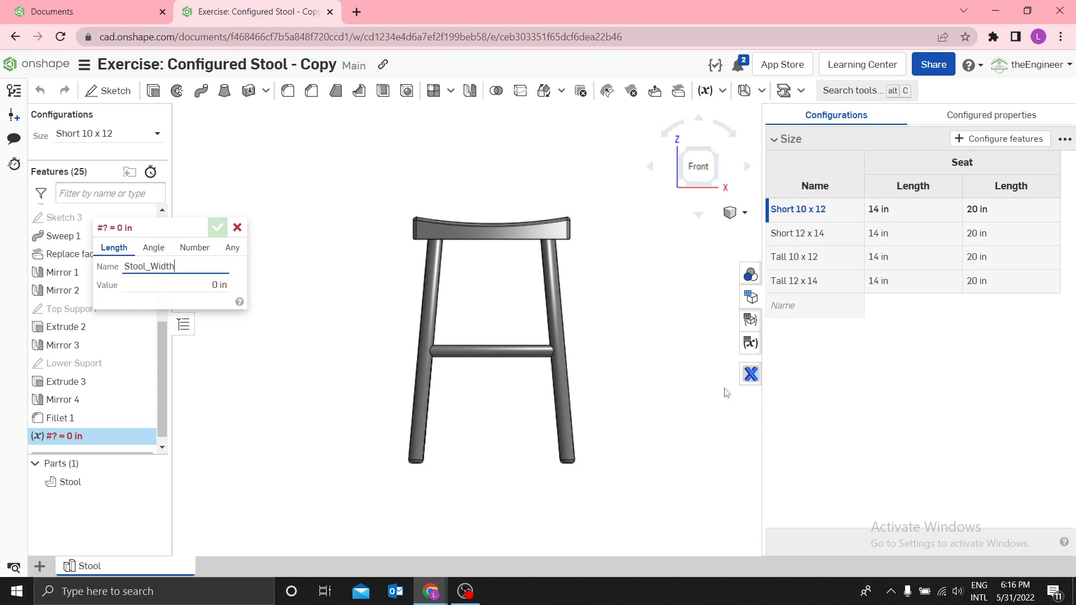
click(217, 286)
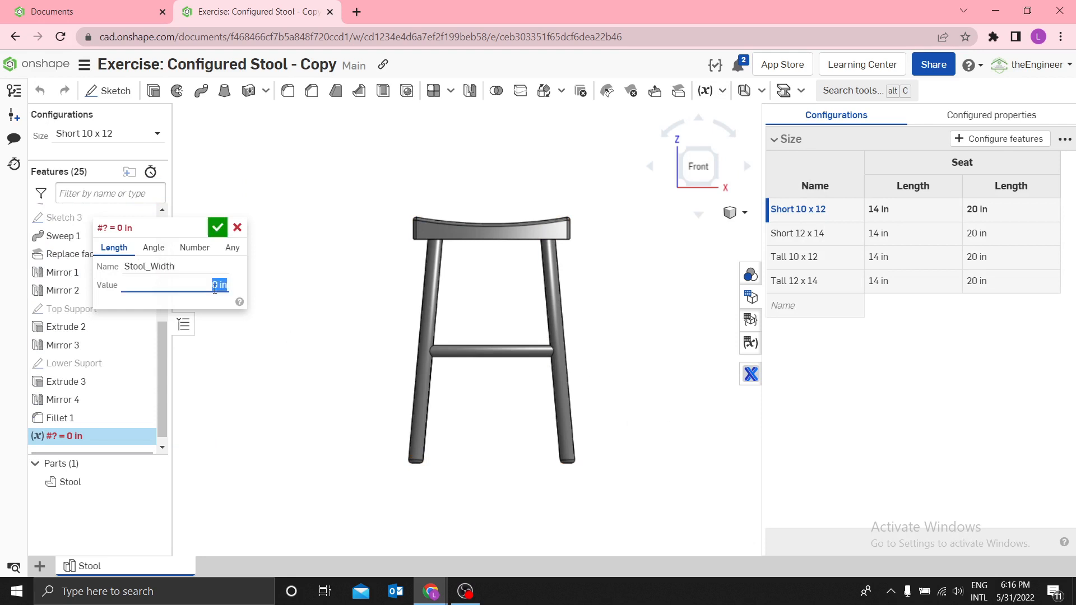
text(14)
click(218, 230)
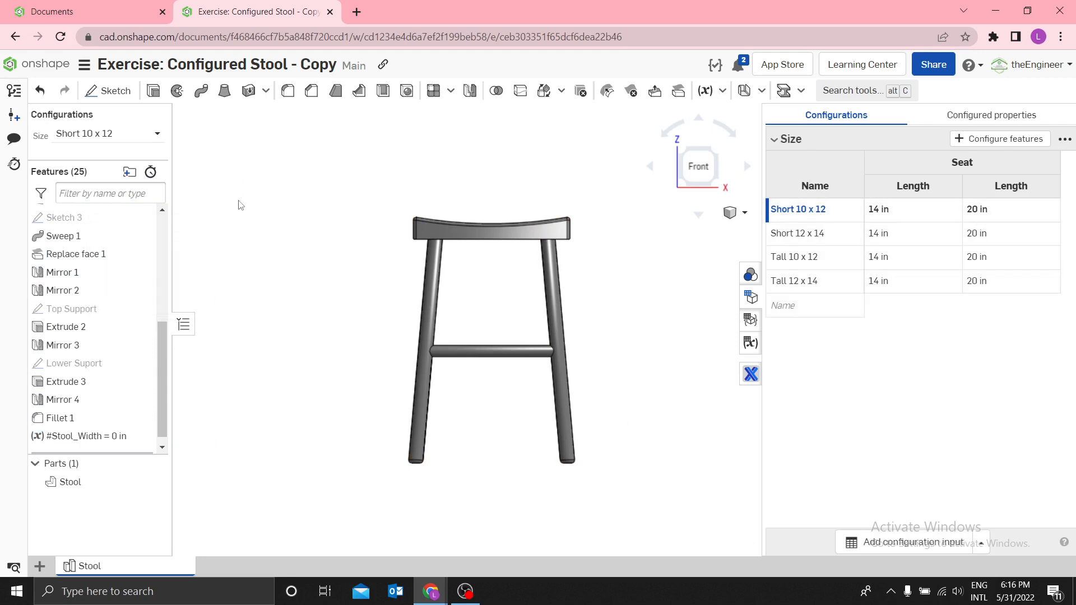
mouse_move(89, 442)
mouse_down()
mouse_move(115, 275)
mouse_move(98, 163)
mouse_move(84, 265)
mouse_up()
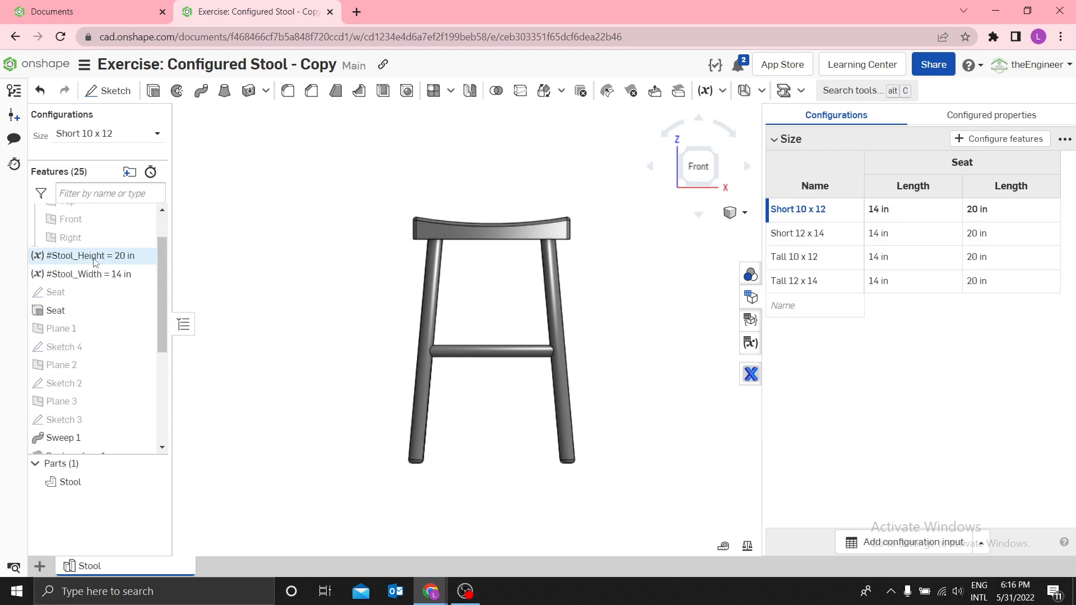
right_click(67, 293)
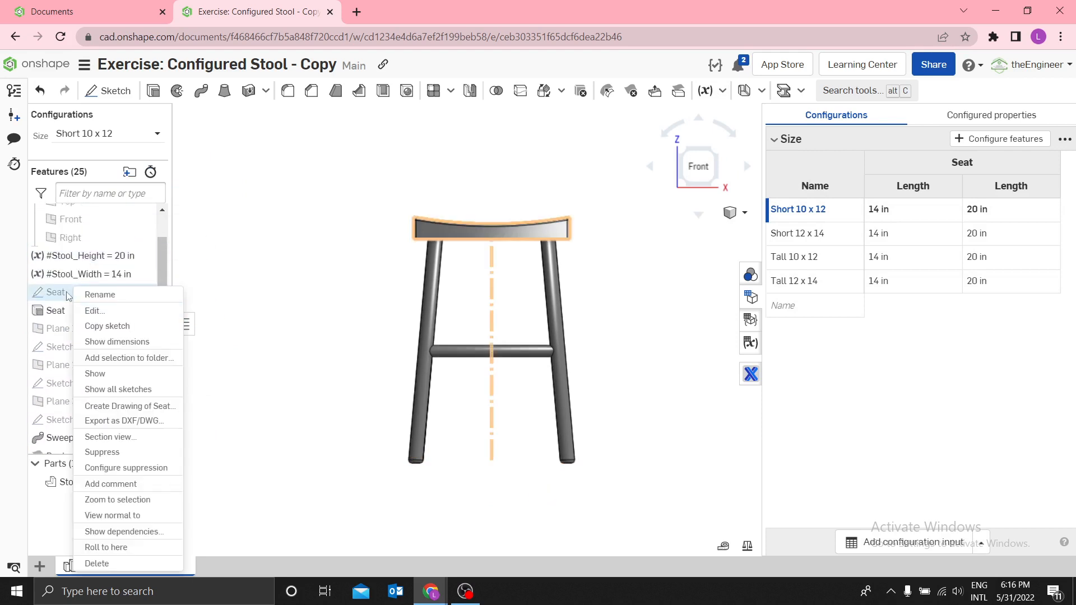
click(90, 310)
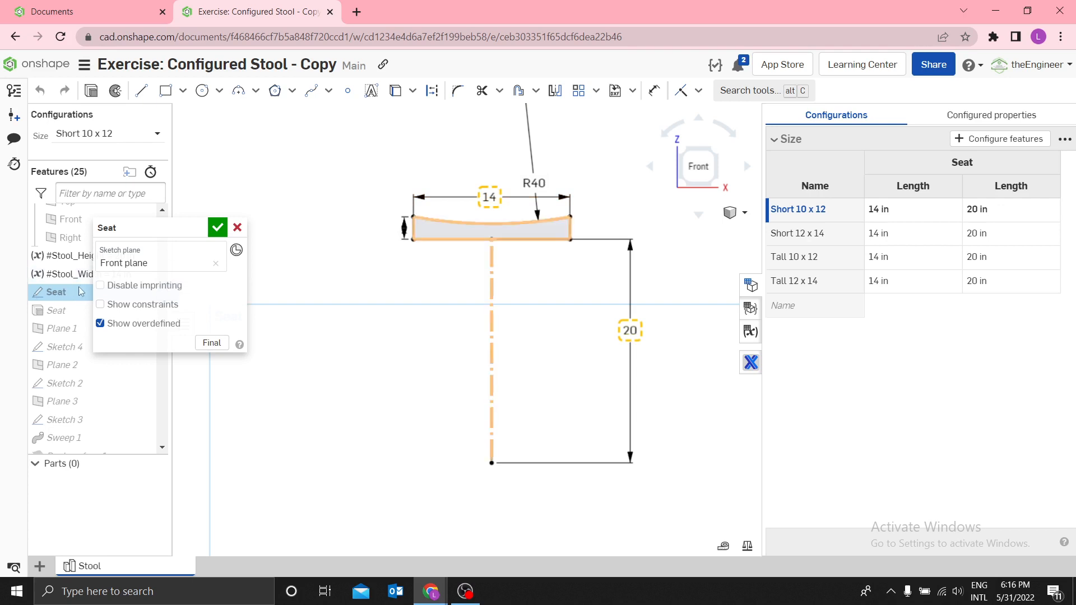
drag(144, 229, 263, 229)
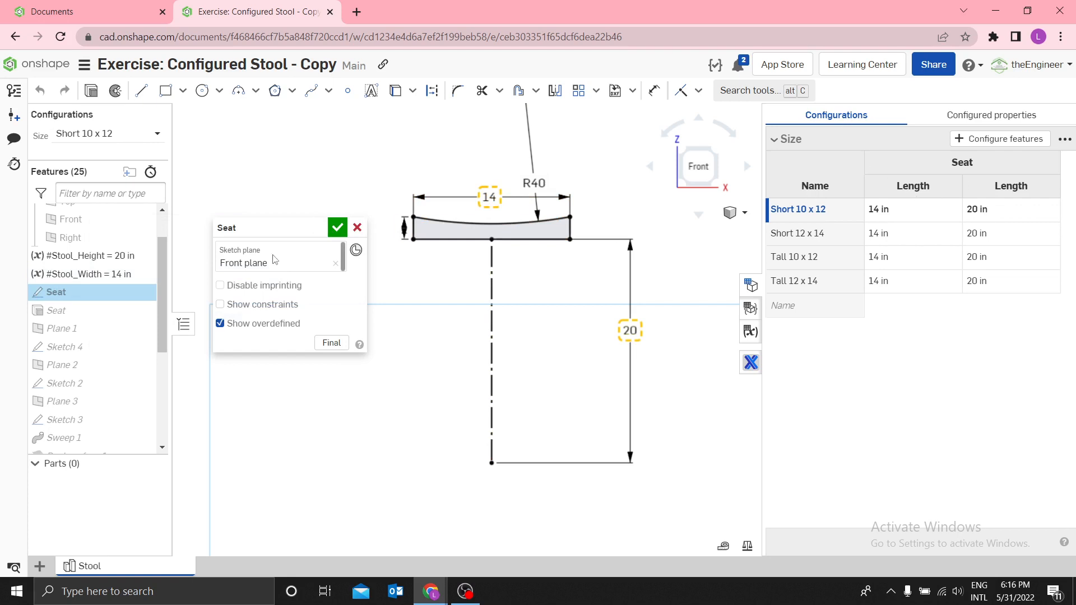
double_click(491, 198)
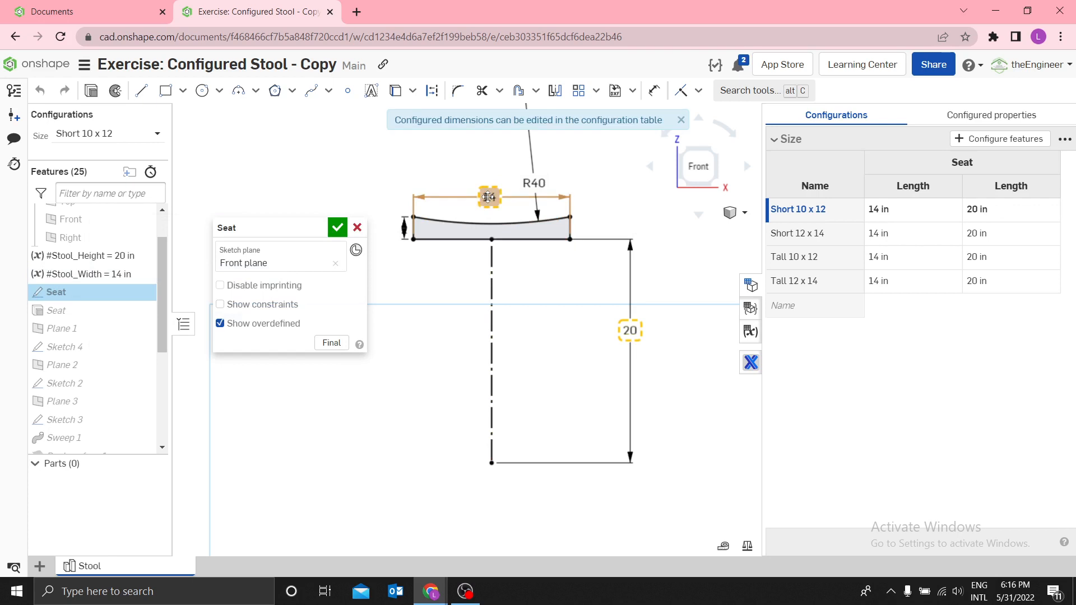
click(357, 227)
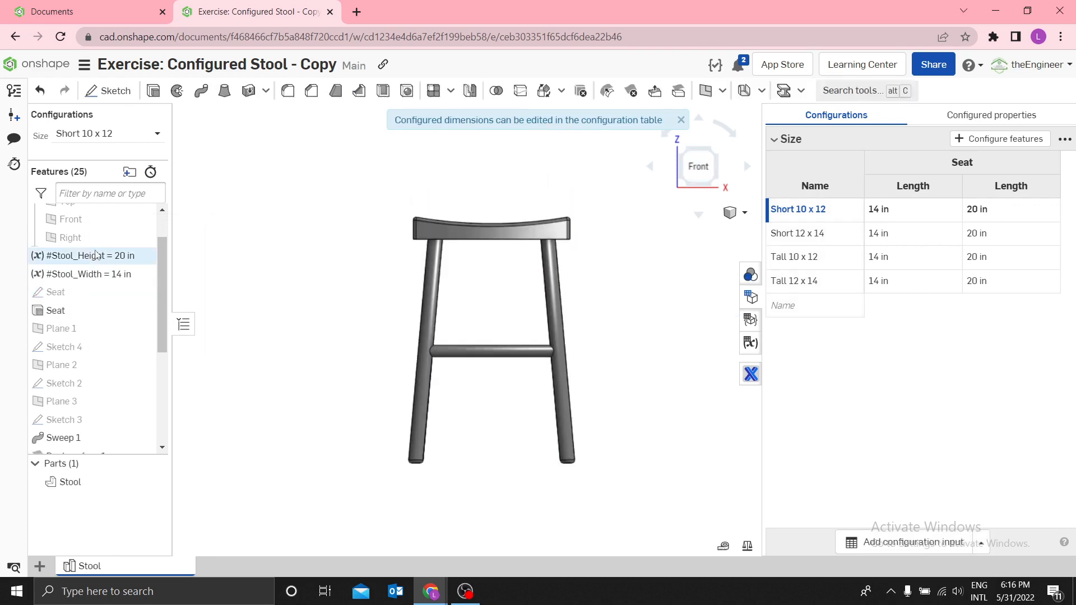
Edit the Seat sketch and unconfigure both its seat width and vertical height dimensions.
right_click(59, 292)
click(84, 71)
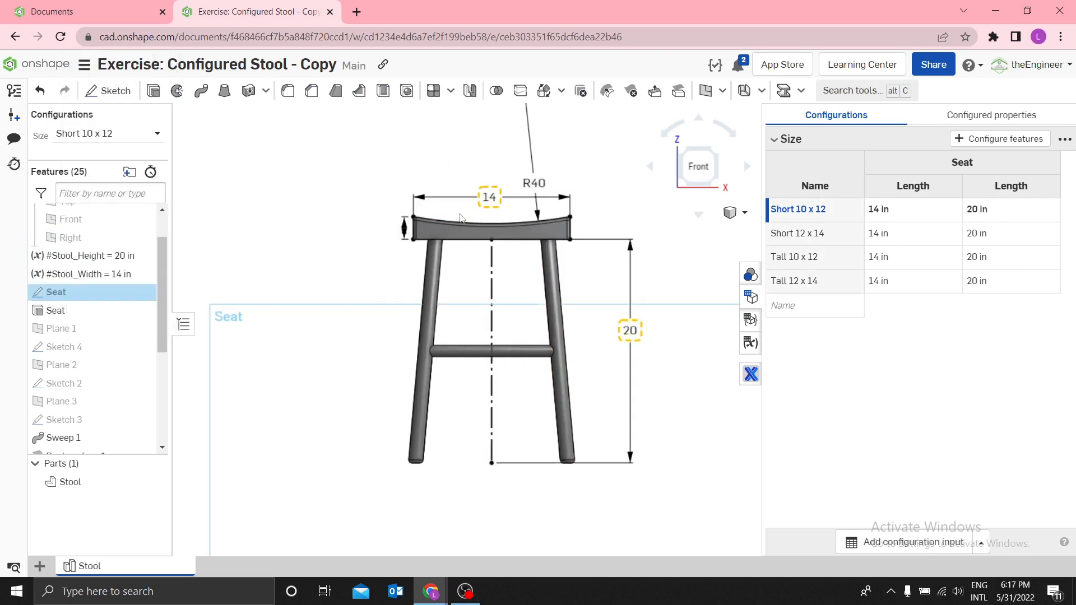
right_click(490, 197)
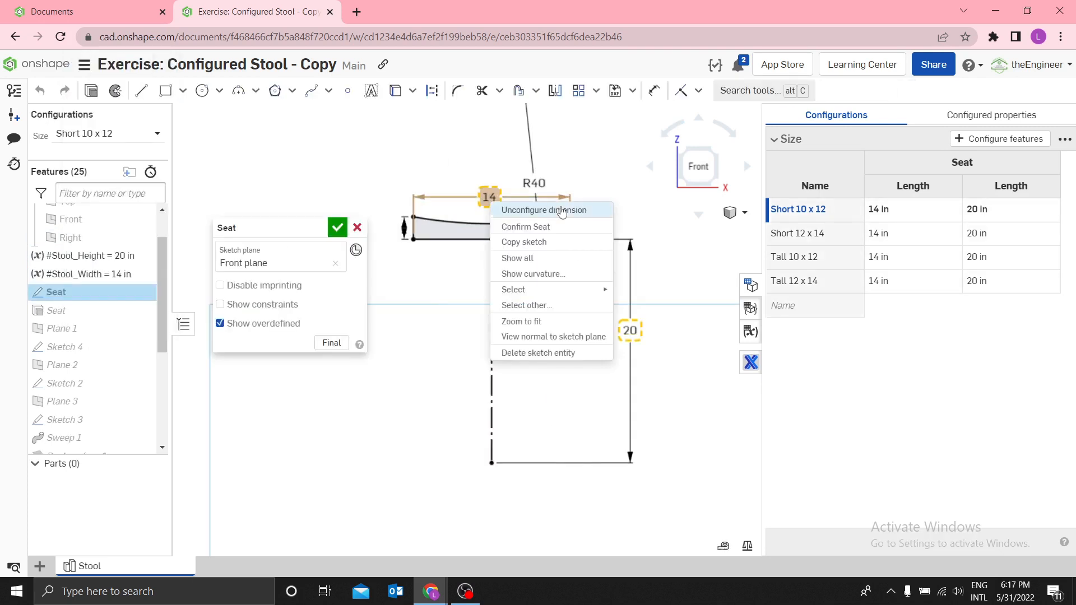
click(535, 210)
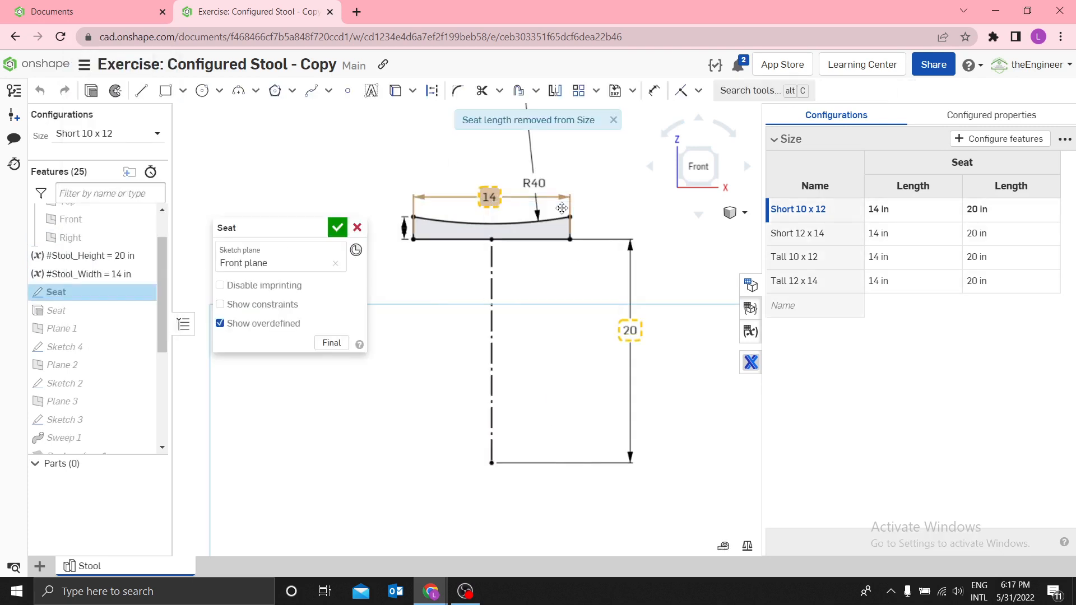
right_click(634, 326)
click(671, 337)
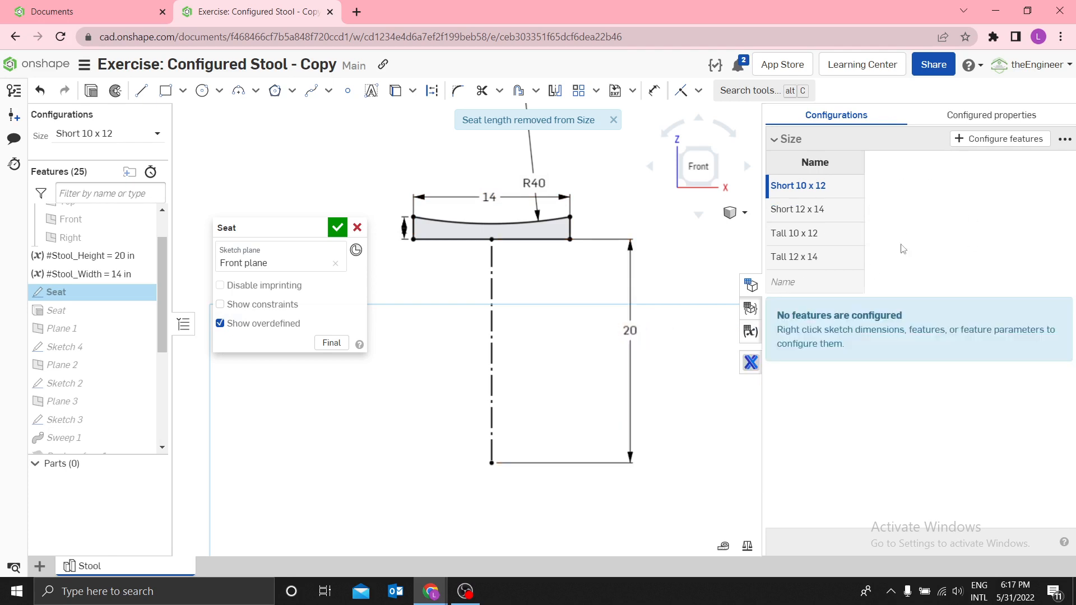
Set the Seat sketch's width dimension to the variable #Stool_Width.
double_click(486, 196)
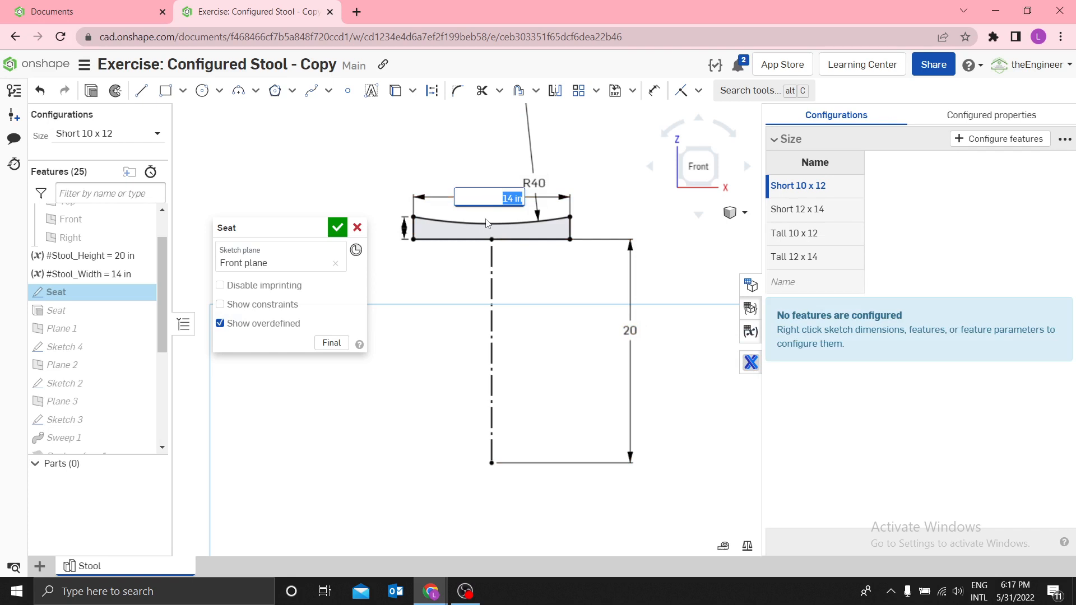
text(#)
click(498, 237)
key(Return)
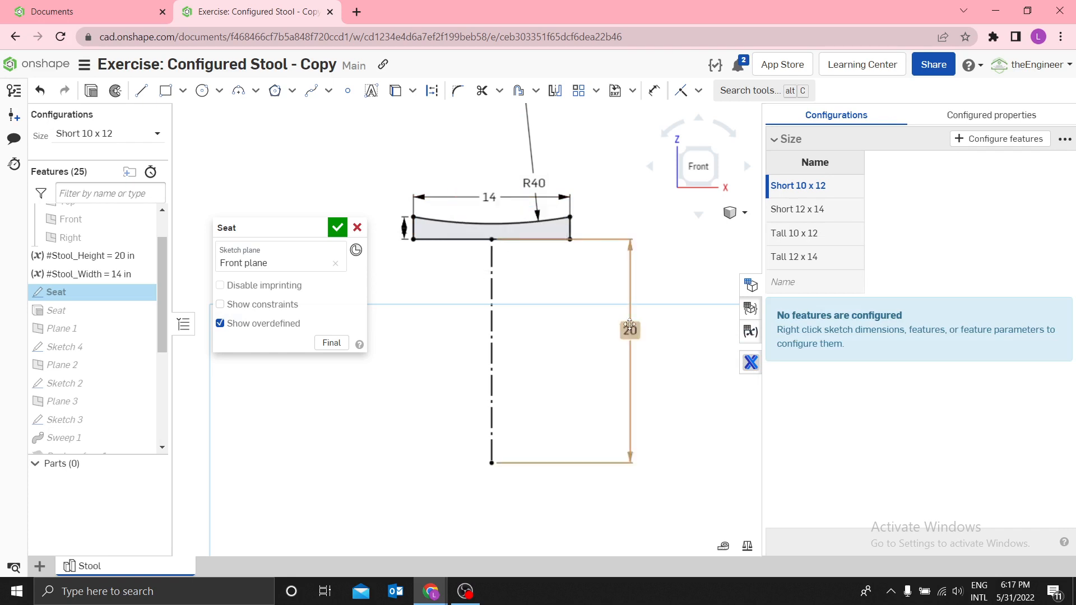
Set the Seat sketch's vertical height dimension to the variable #Stool_Height and finish the sketch.
double_click(630, 329)
text(#)
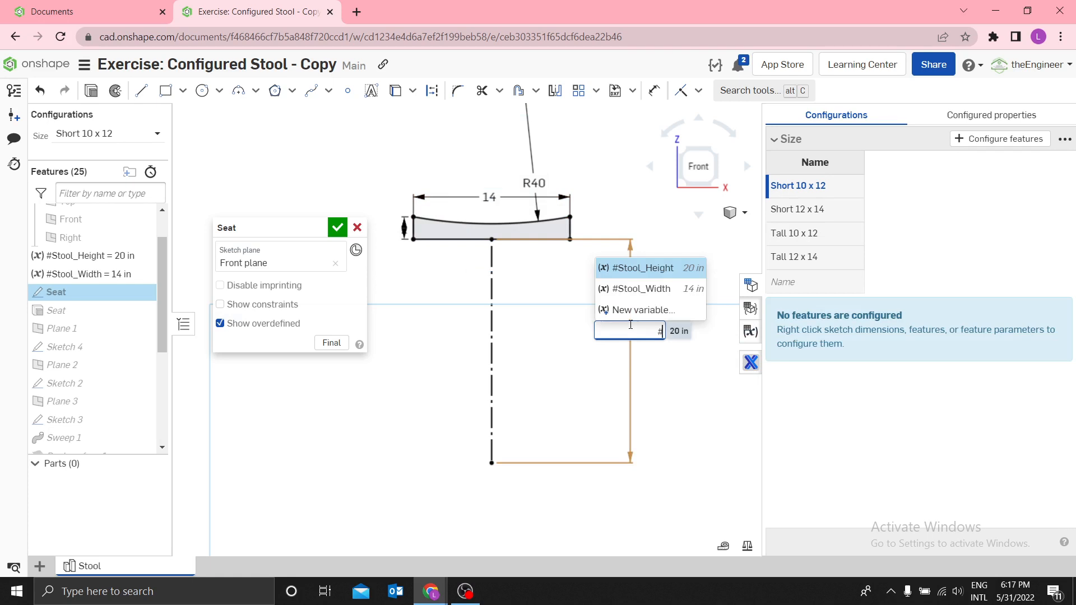
click(641, 269)
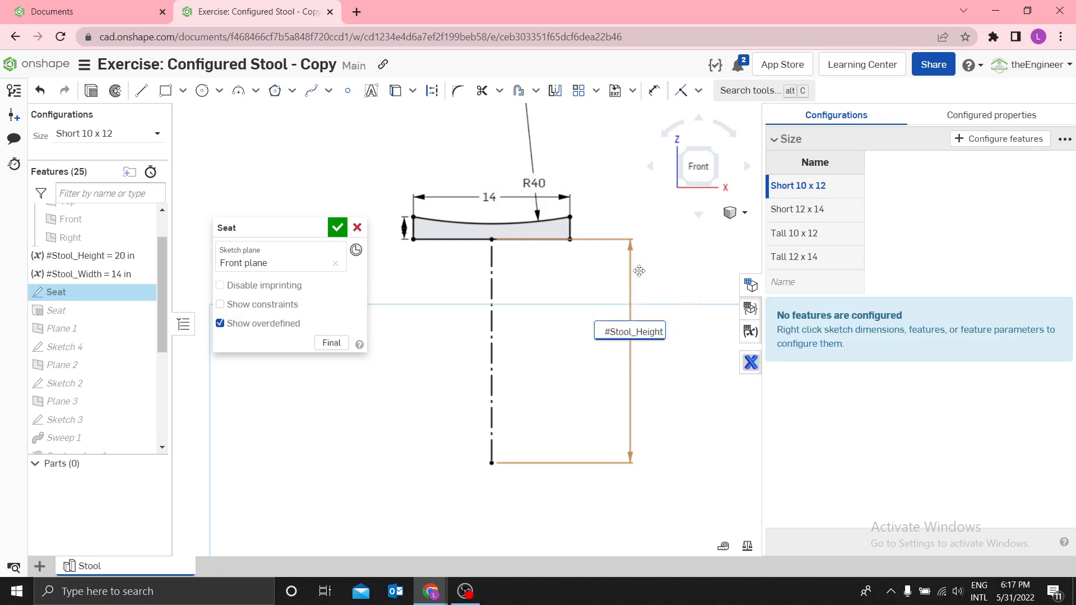
key(Return)
click(337, 227)
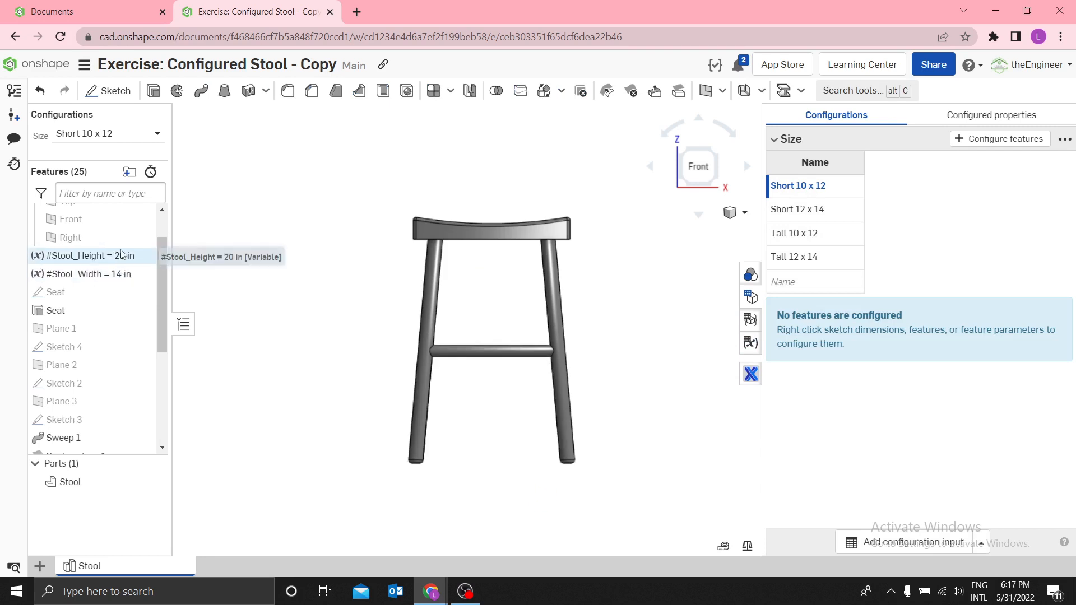
Add the values of the Stool_Height and Stool_Width variables as configured parameters in the Size table.
click(1001, 140)
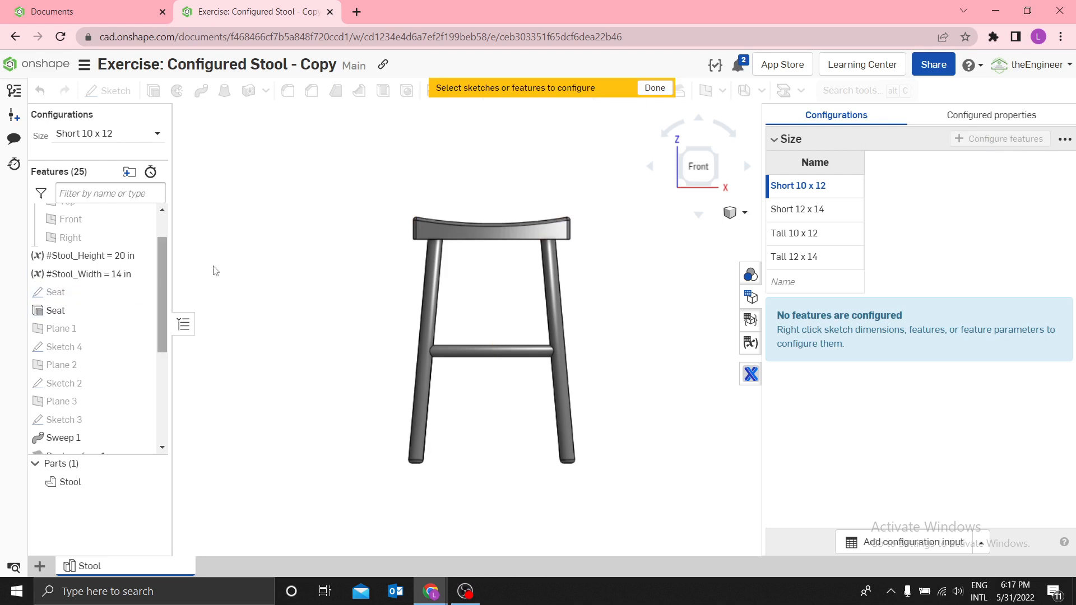
click(90, 255)
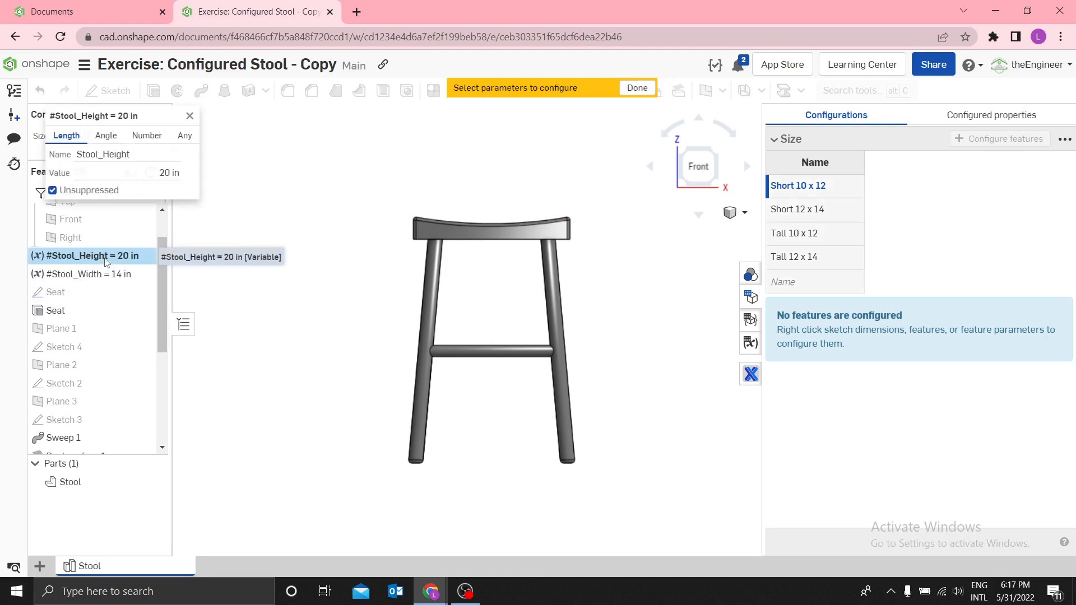
click(162, 175)
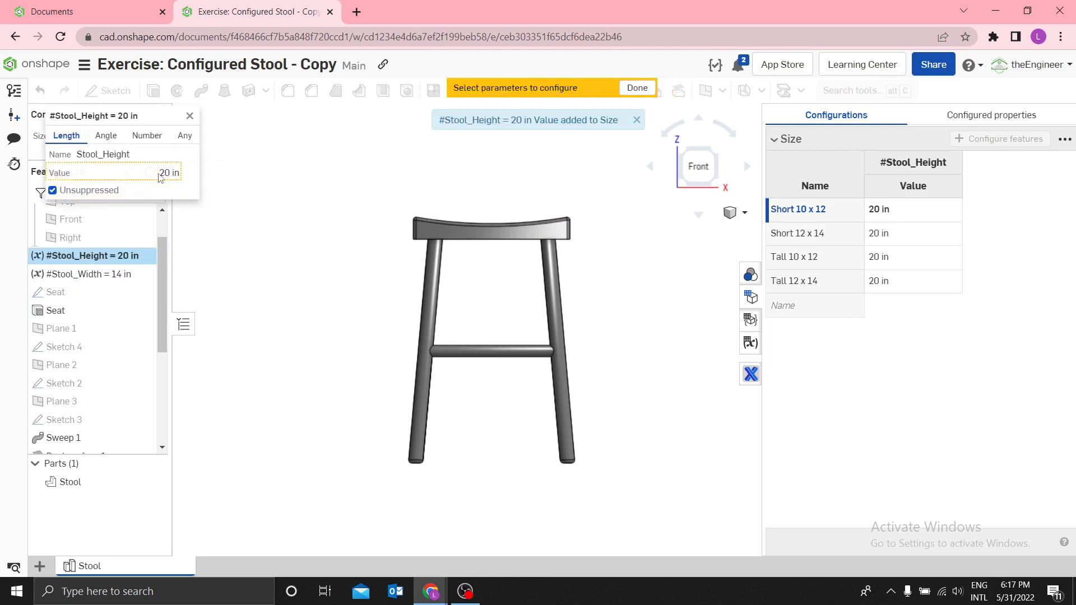
click(111, 275)
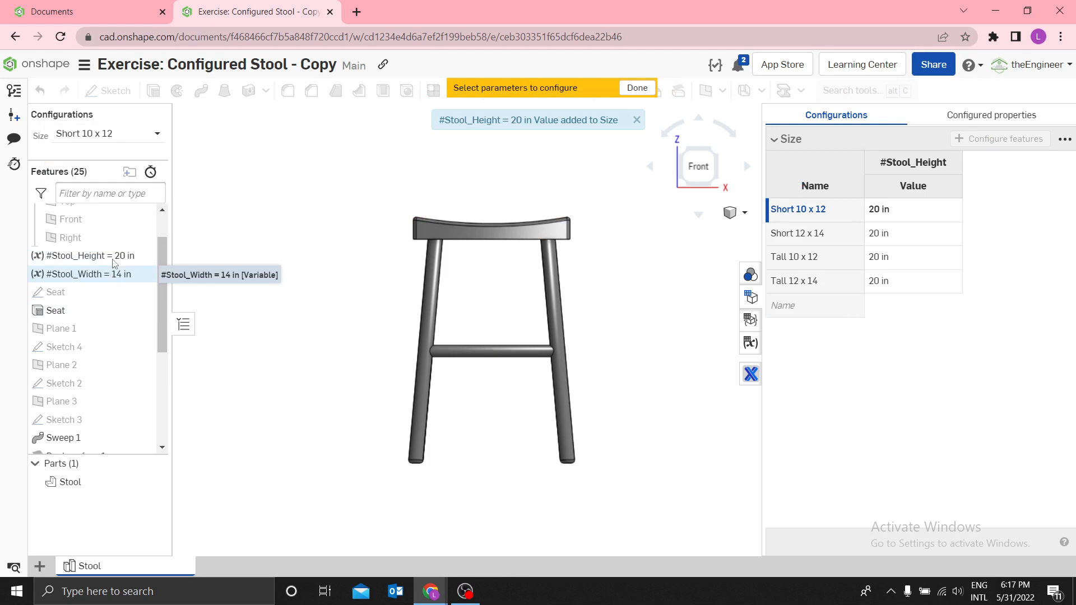
click(164, 173)
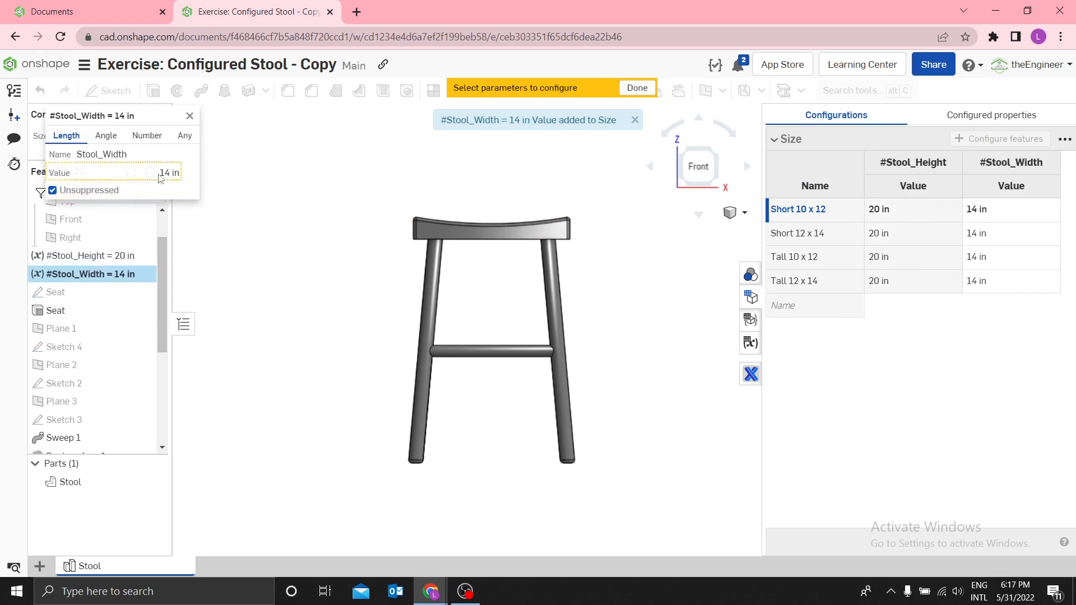
click(644, 94)
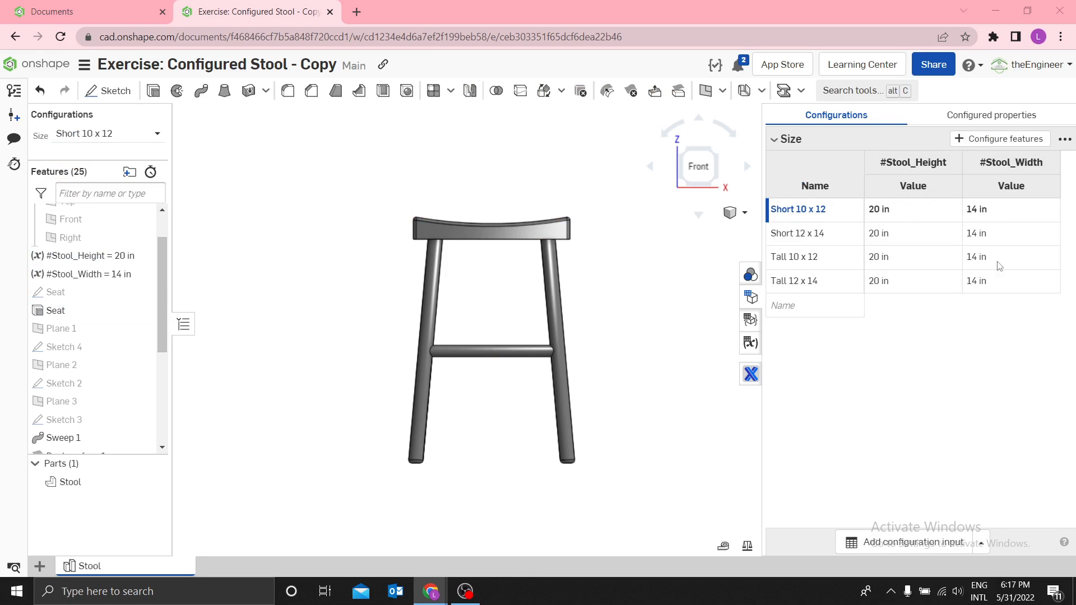
Edit the Seat extrude, configure its depth in the Size table and accept the feature.
key(shift+7)
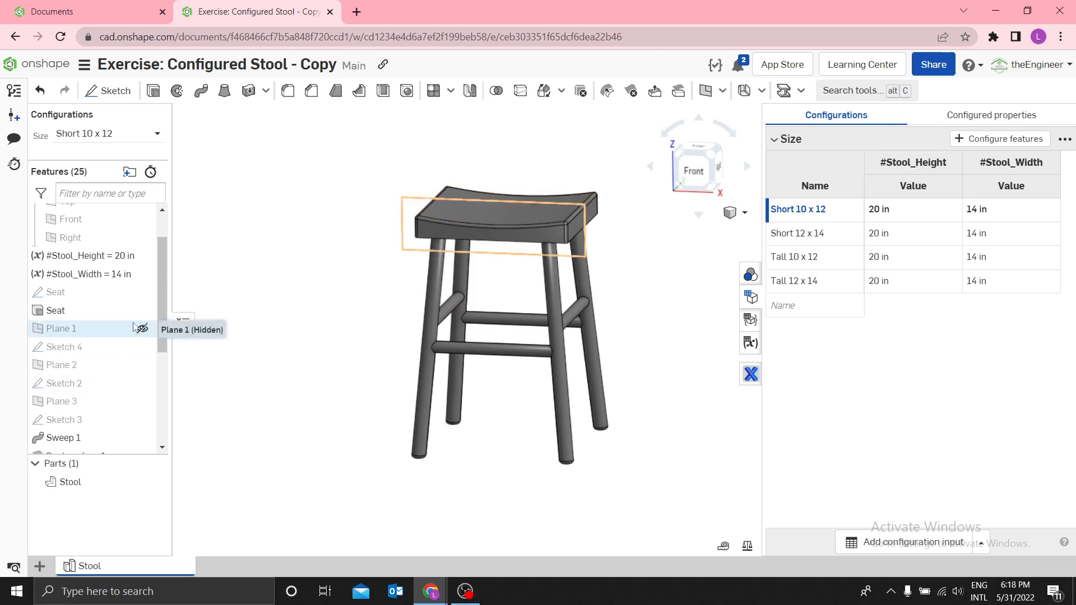
right_click(50, 312)
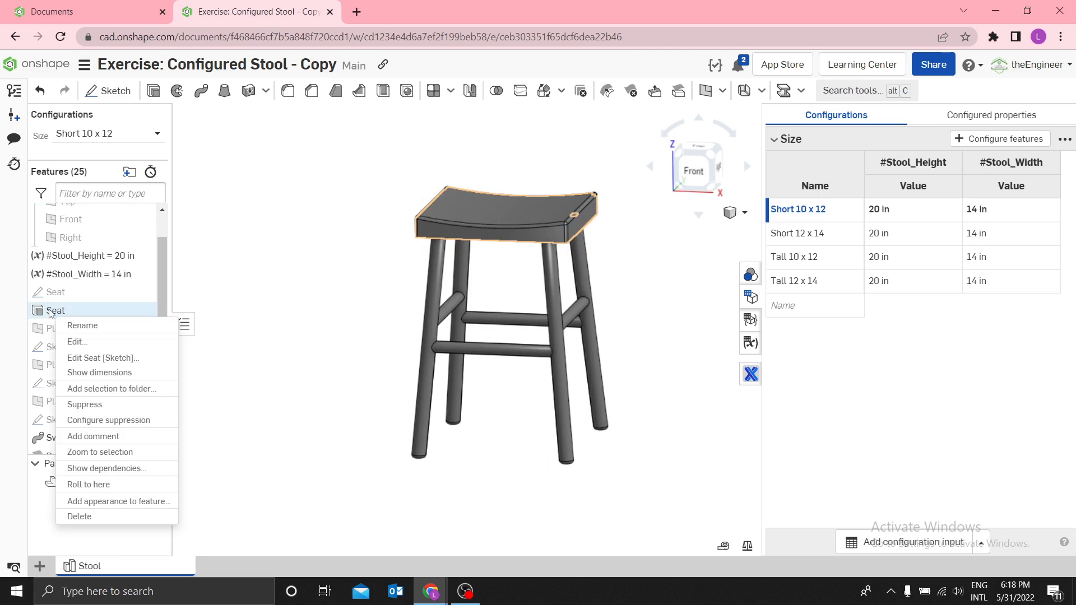
click(74, 341)
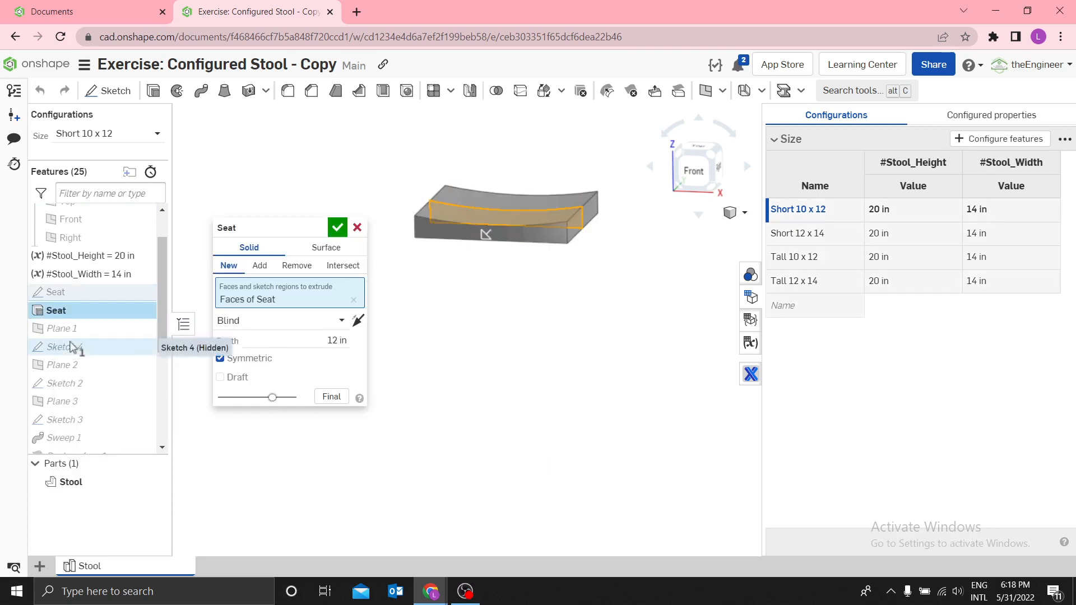
right_click(317, 345)
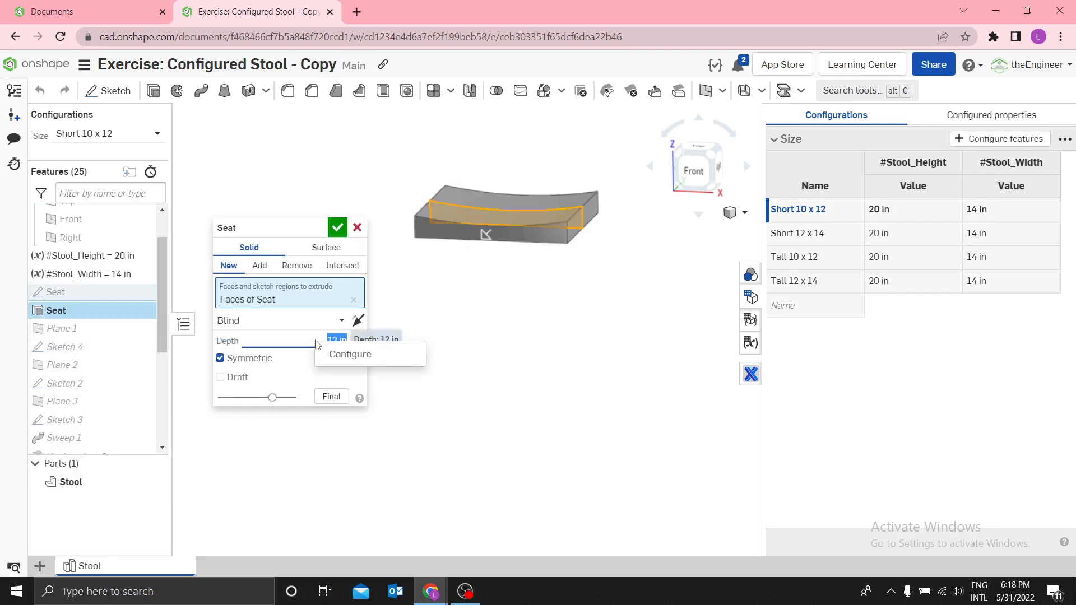
click(347, 355)
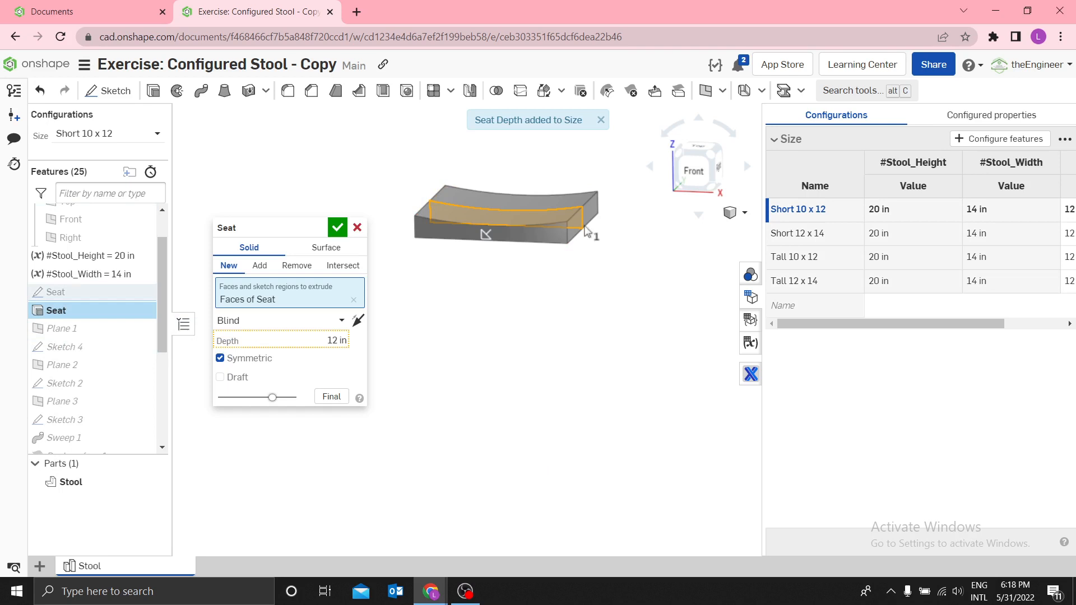
drag(865, 324, 924, 323)
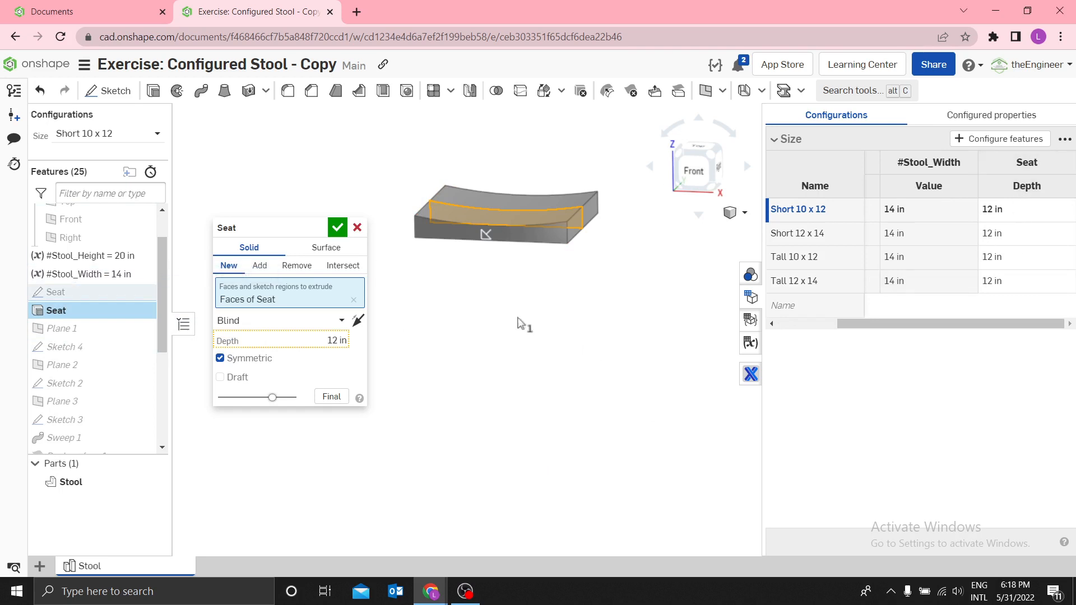
click(344, 229)
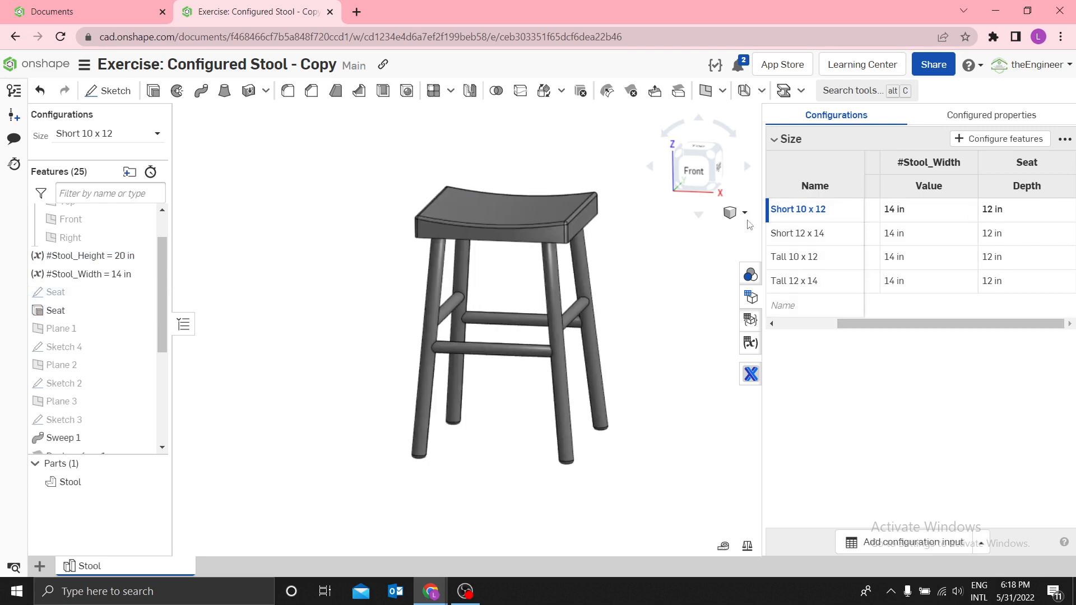
Reopen the Seat extrude to check its configured depth, then close it.
right_click(79, 311)
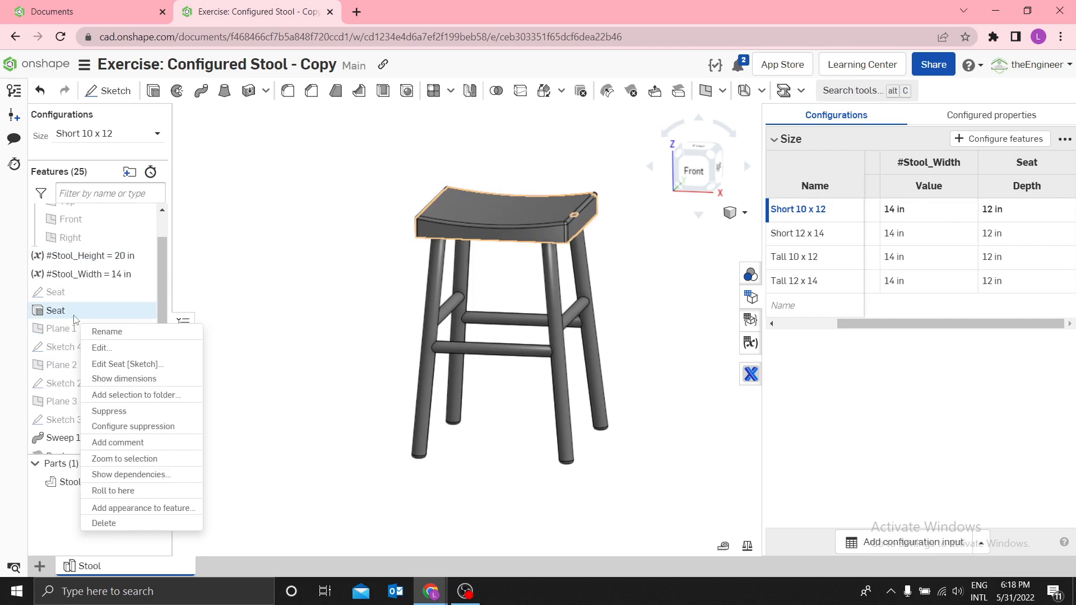
click(103, 348)
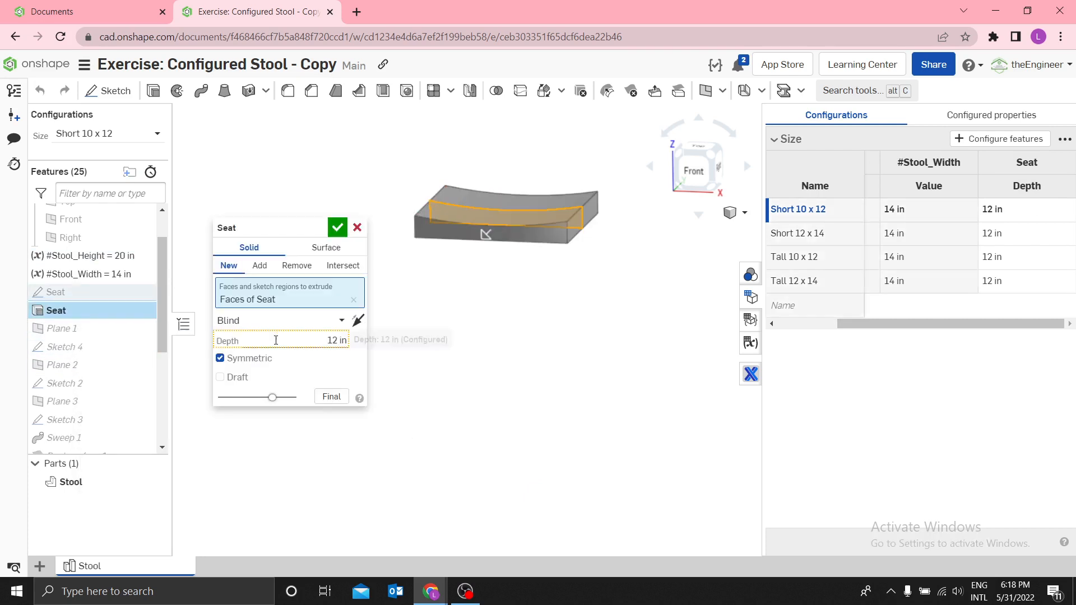
click(336, 227)
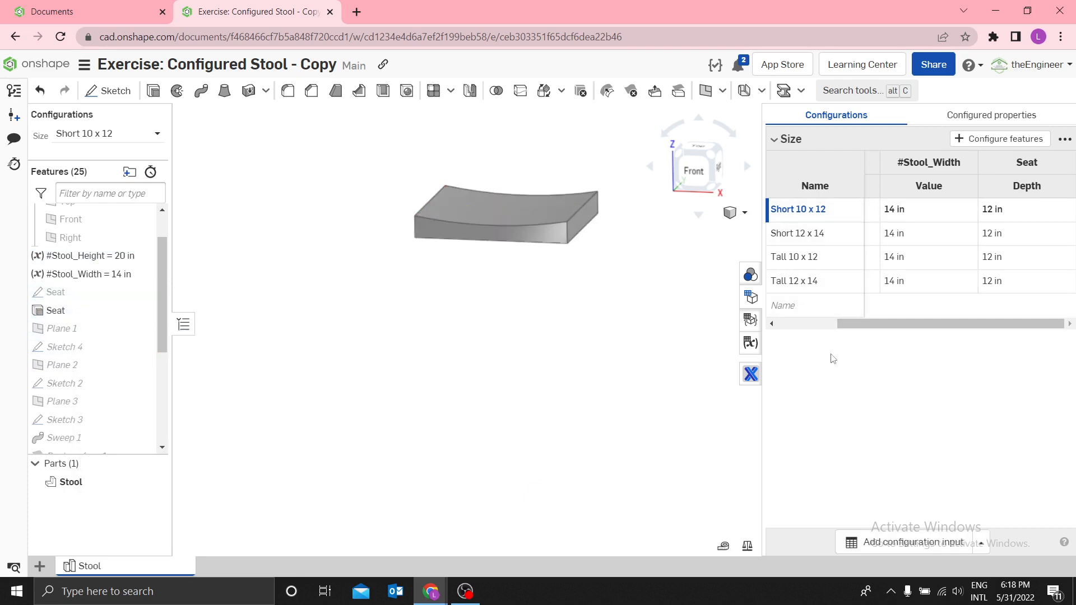
Widen the configuration table area and adjust its column widths so all parameter columns and their headings fit.
drag(864, 326, 902, 255)
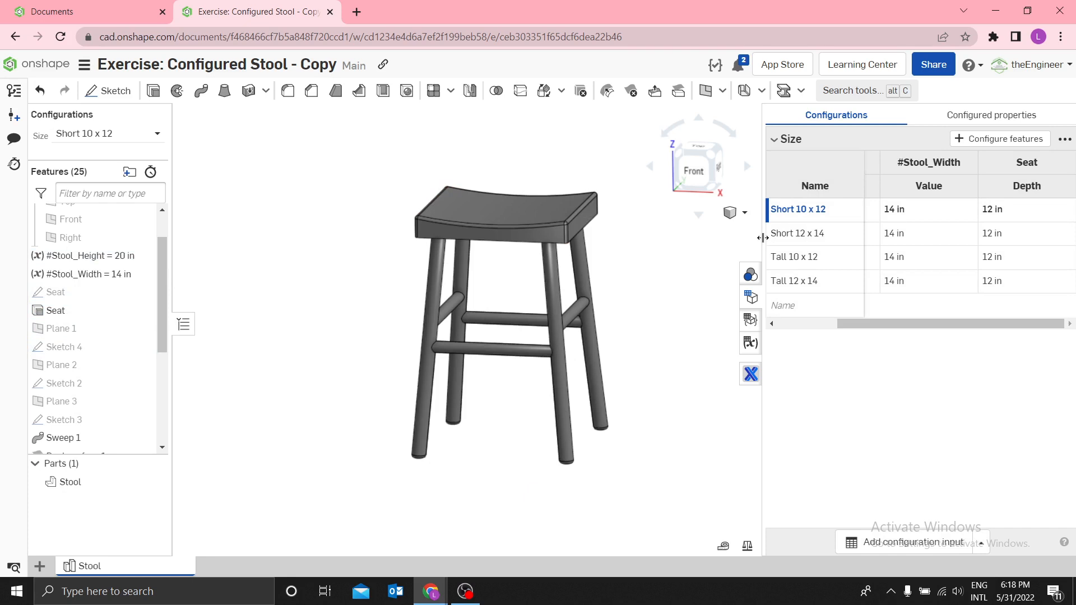
drag(762, 237, 591, 252)
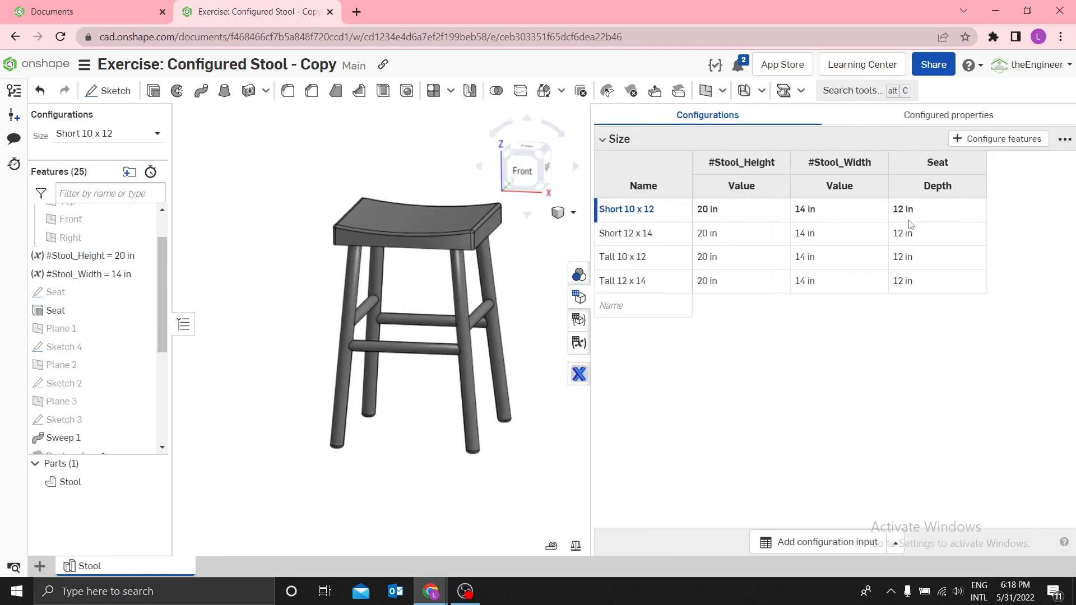
drag(688, 194, 670, 194)
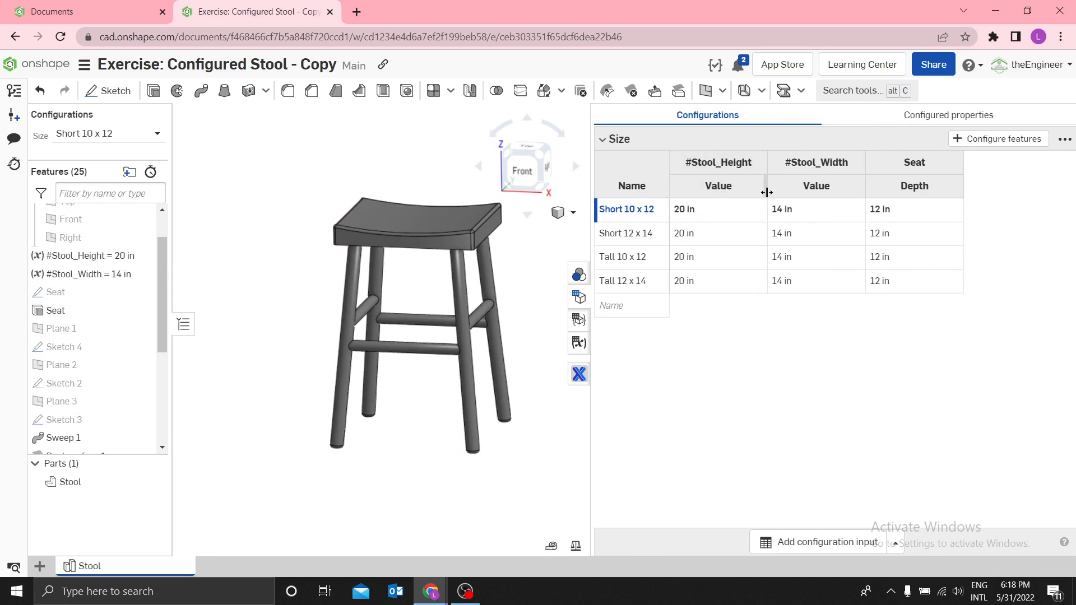
drag(766, 197, 733, 197)
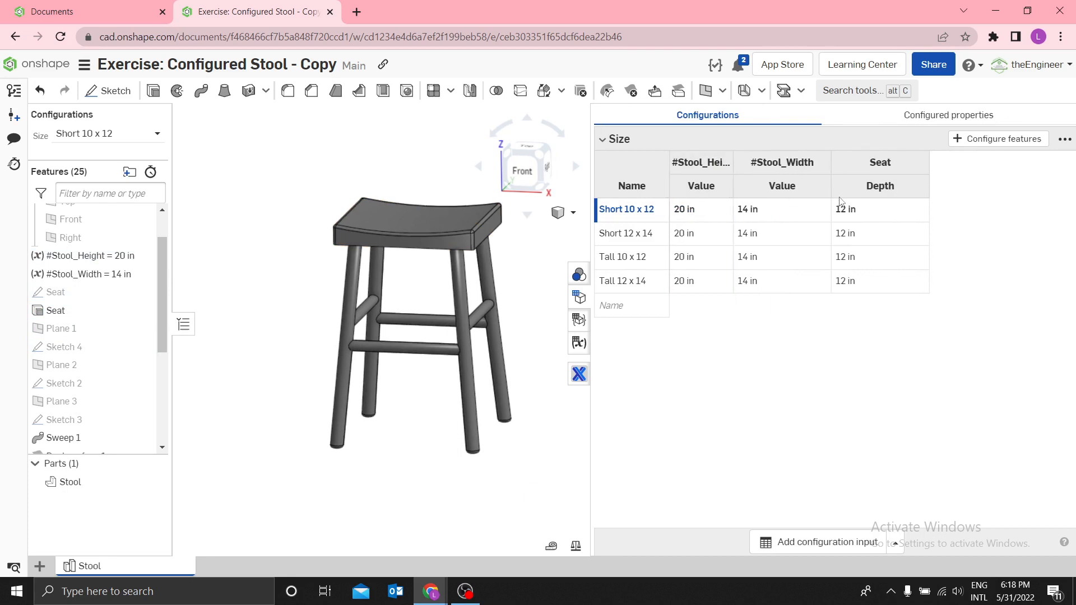
drag(830, 190, 803, 200)
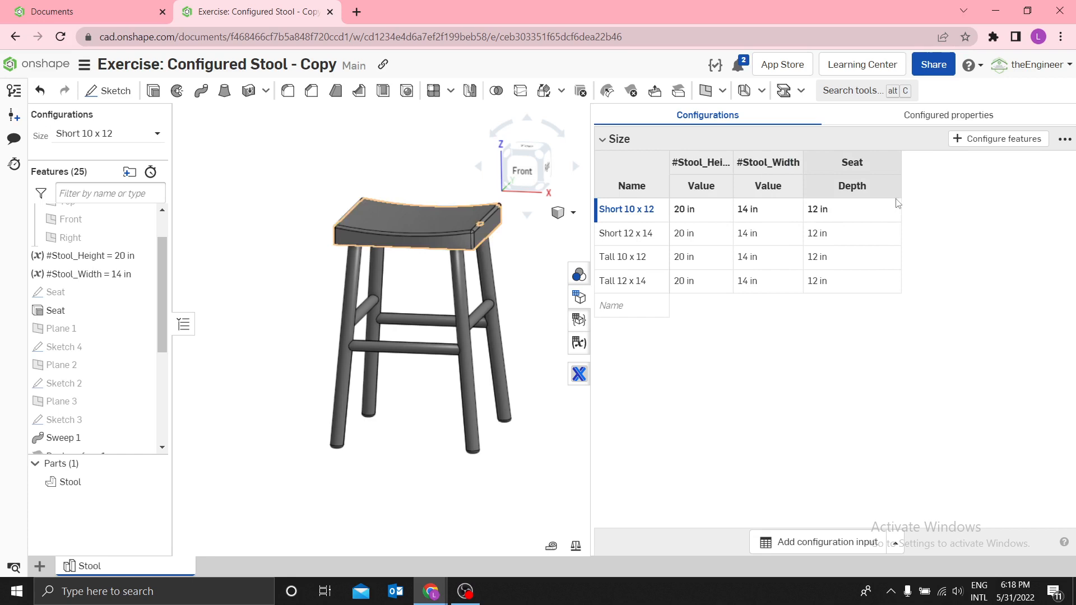
drag(899, 199, 870, 212)
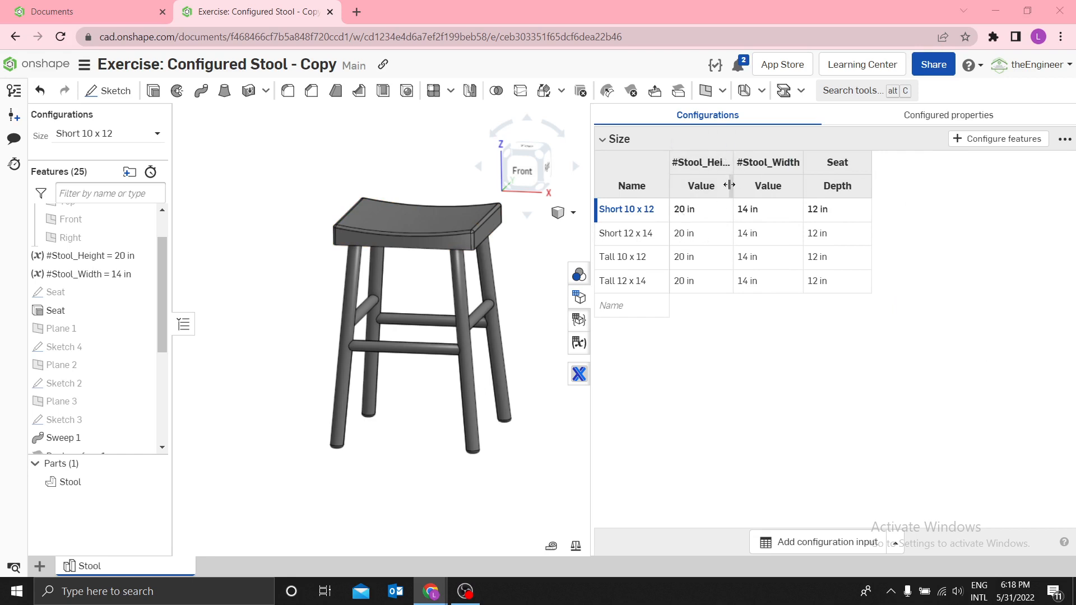
drag(734, 168, 754, 168)
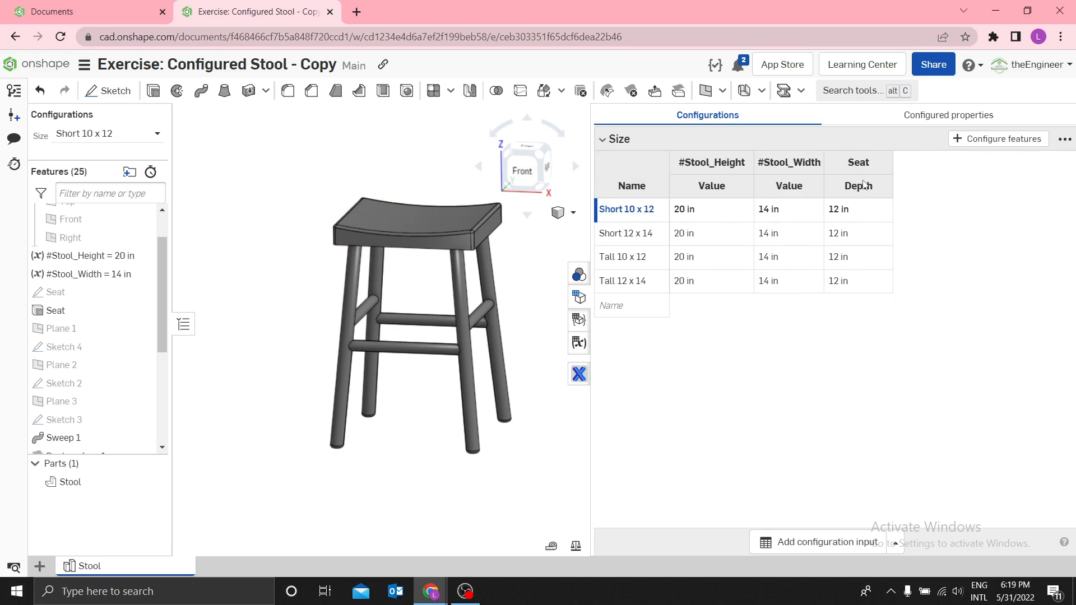
drag(863, 184, 823, 180)
click(913, 189)
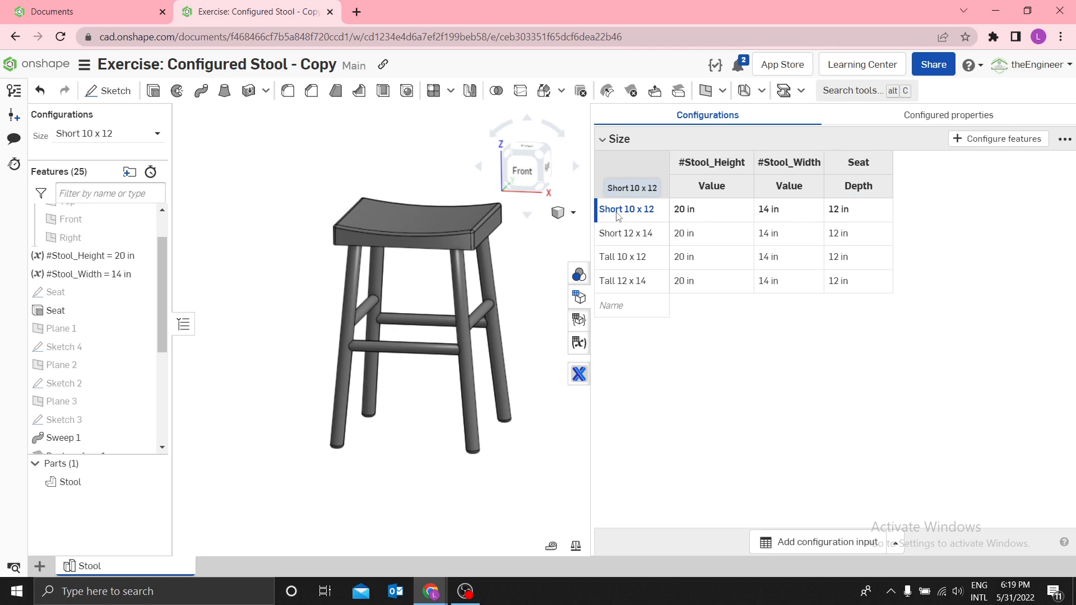
Set the Stool_Height value to 16 in for the Short 10 x 12 and Short 12 x 14 configurations.
click(680, 211)
text(16)
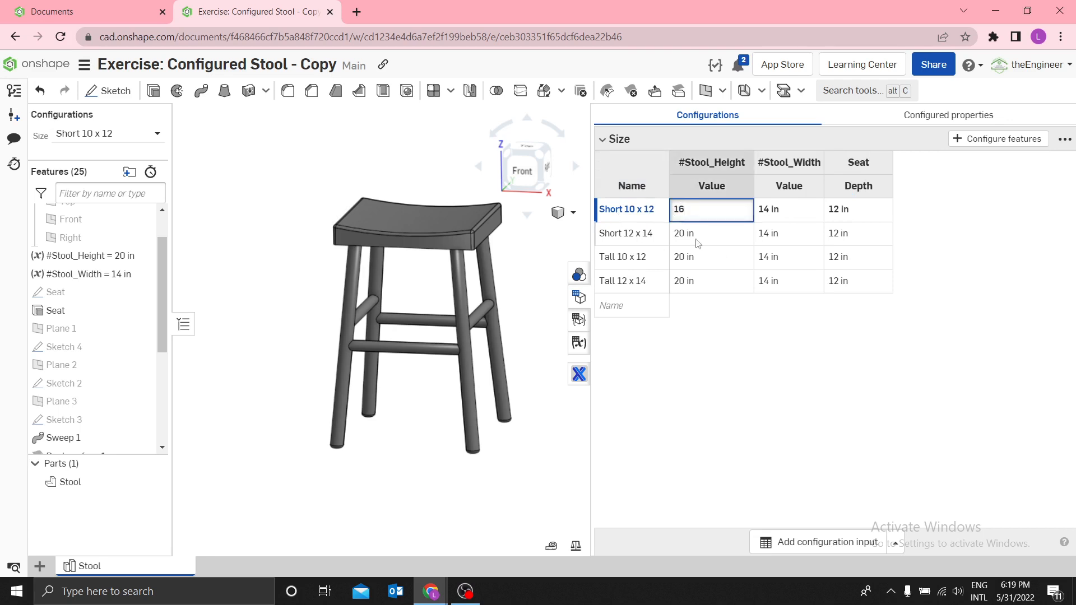
click(694, 239)
text(16)
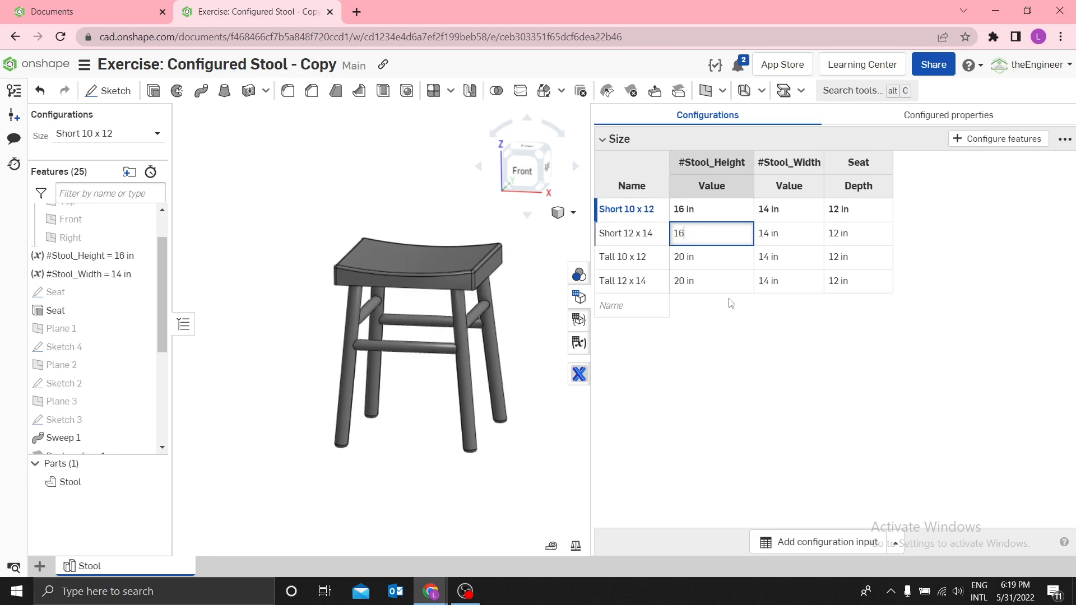
key(Return)
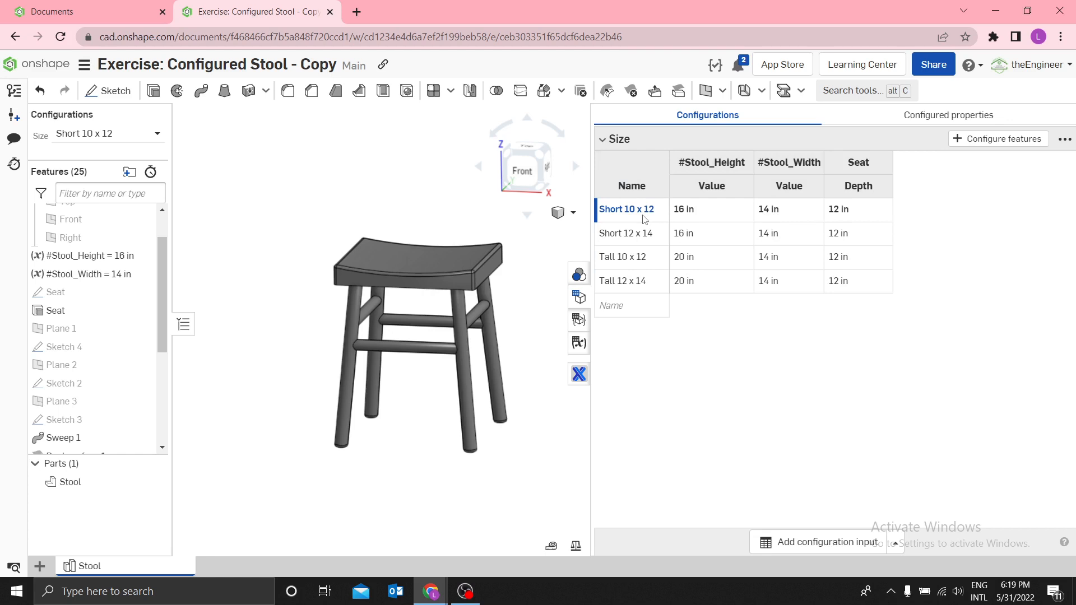
Set the Stool_Width value to 12 in for the Short 10 x 12 and Tall 10 x 12 configurations.
double_click(765, 211)
text(12)
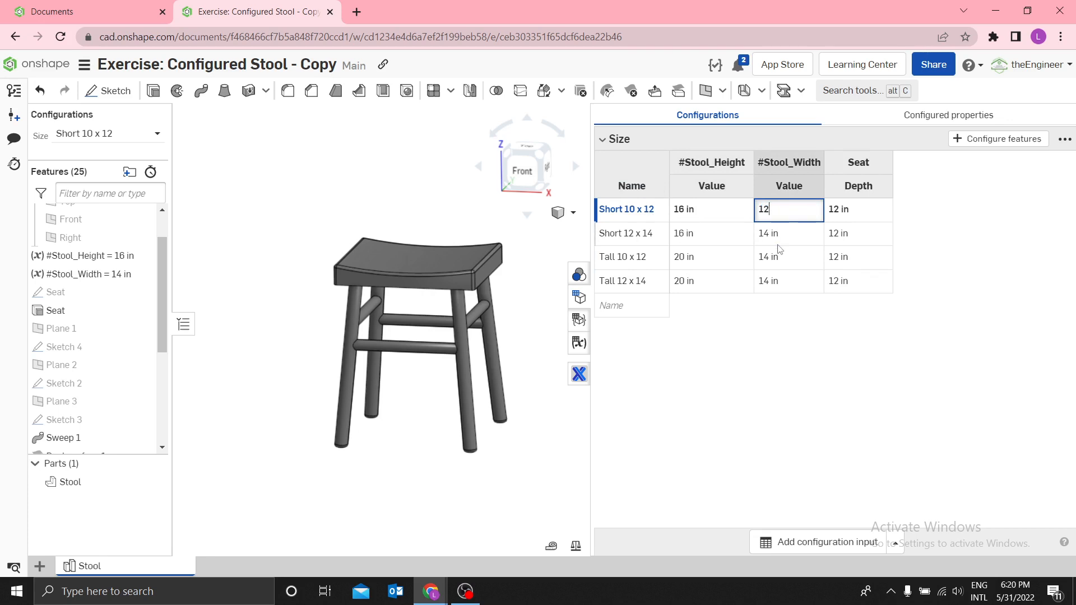
click(777, 234)
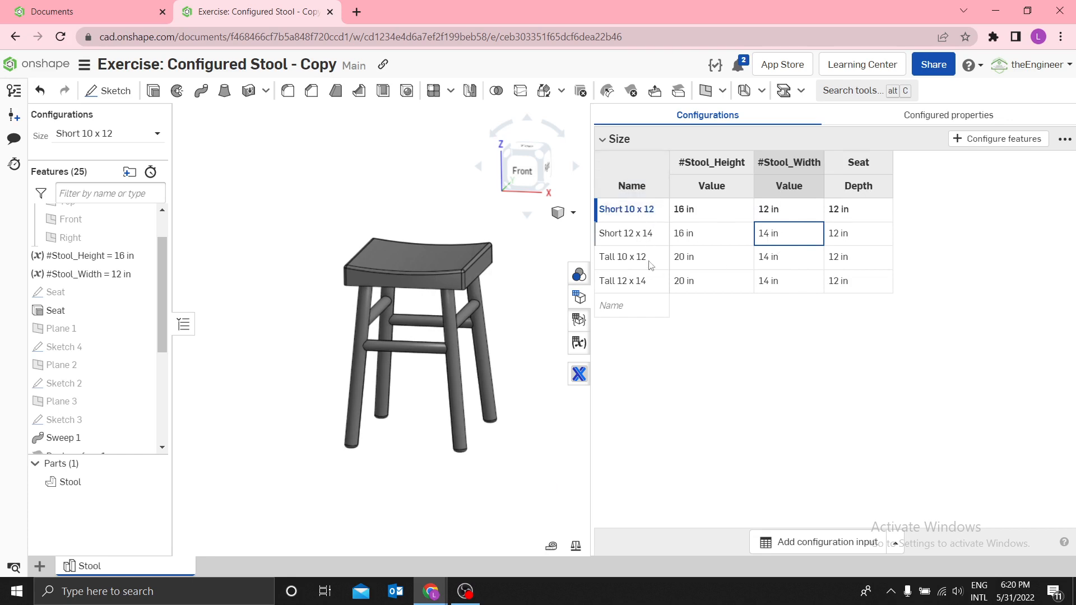
click(763, 257)
text(12)
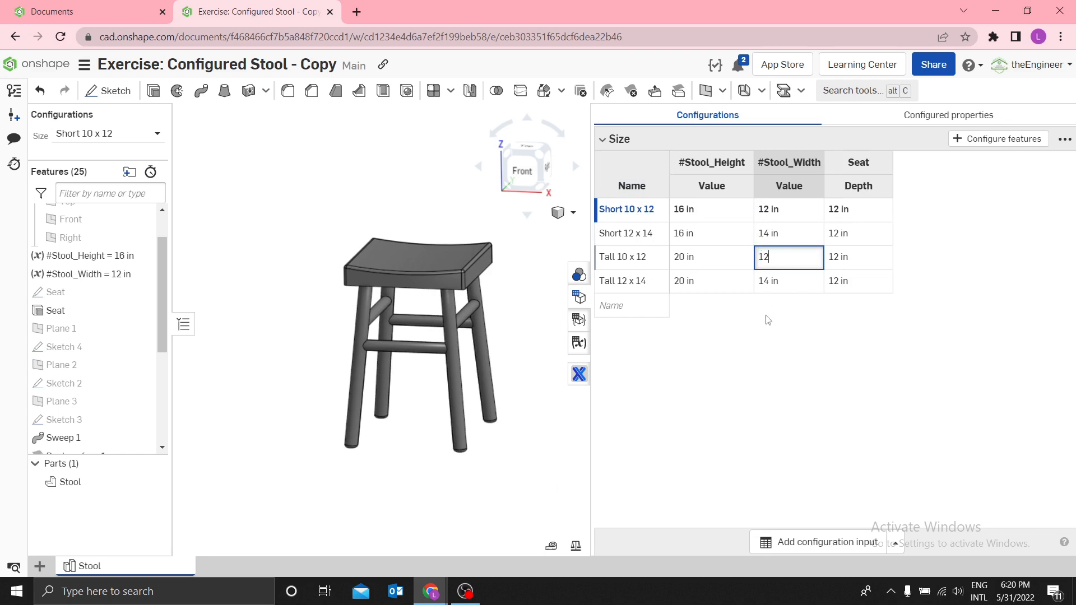
key(Return)
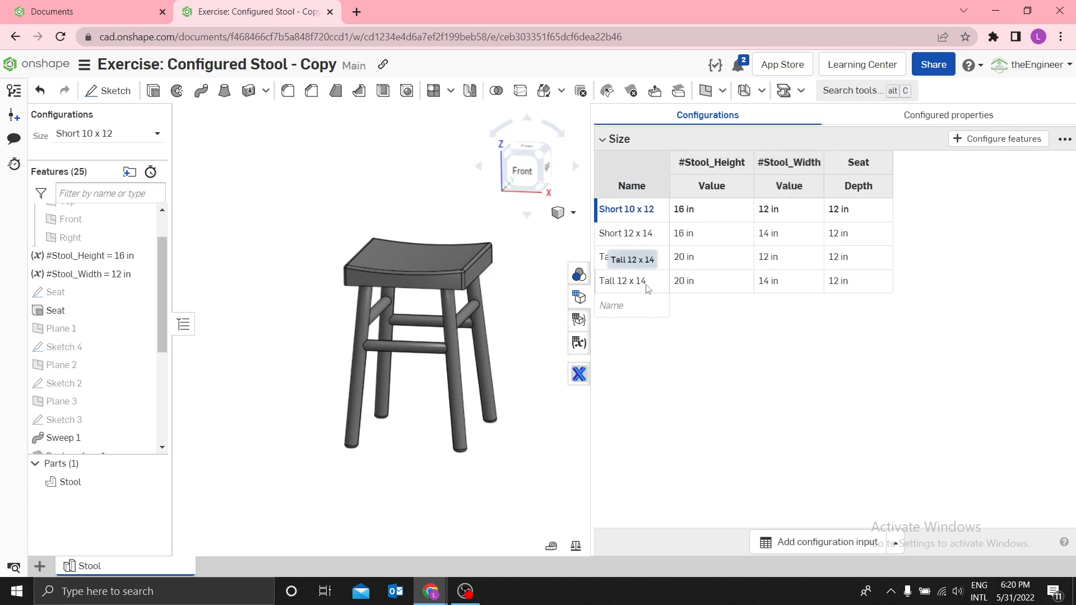
click(773, 284)
click(761, 335)
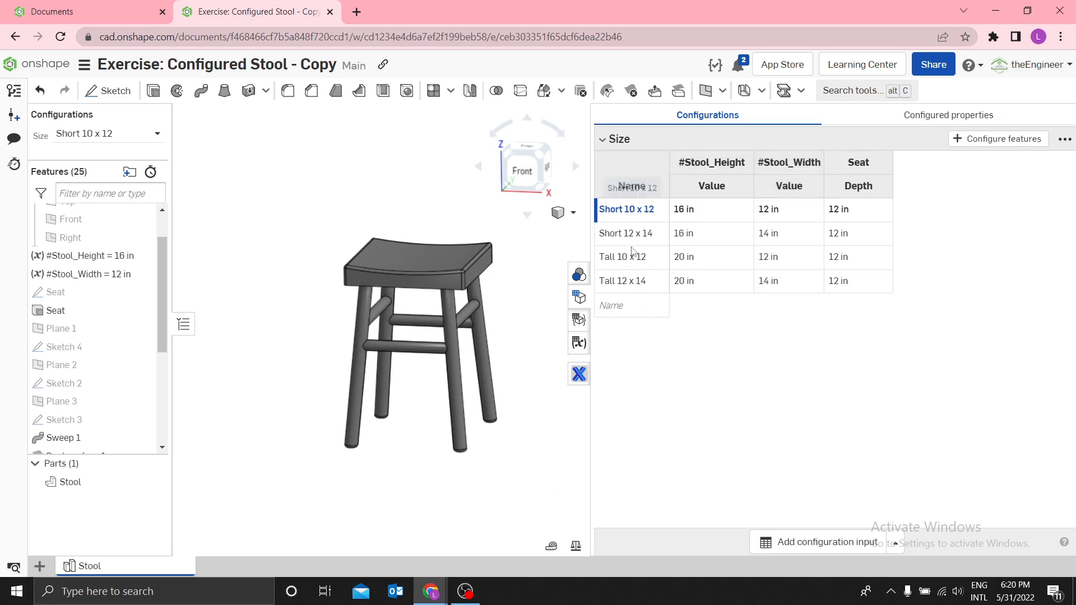
Set the Seat Depth to 10 in for the Short 10 x 12 and Tall 10 x 12 configurations.
click(841, 211)
text(12)
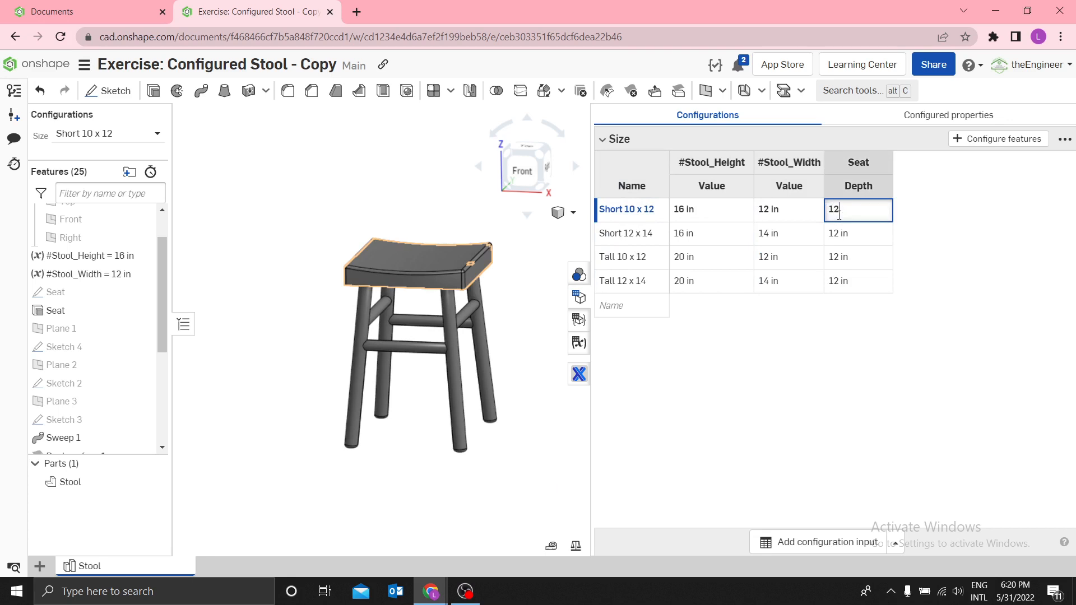
text(0)
key(Return)
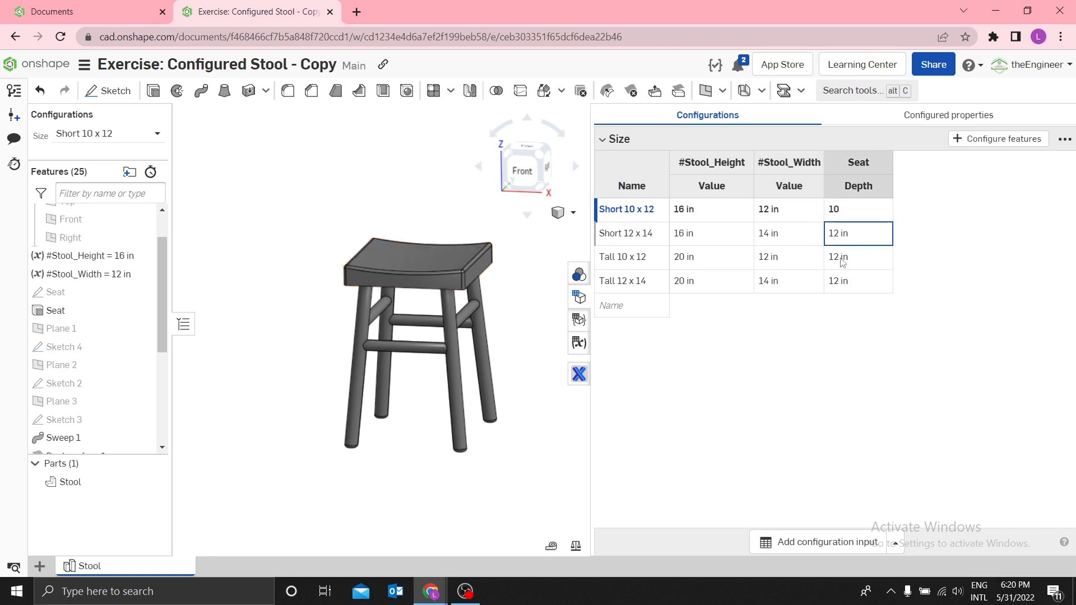
click(842, 258)
text(10)
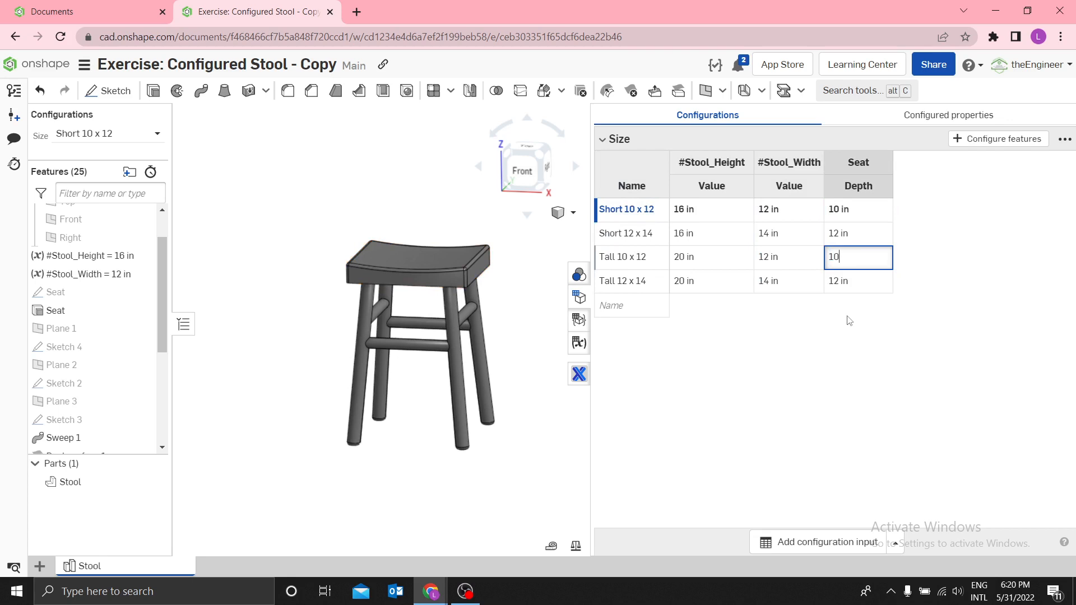
key(Return)
Rename the two short configurations as Short 12 x 10 and Short 14 x 12.
click(634, 210)
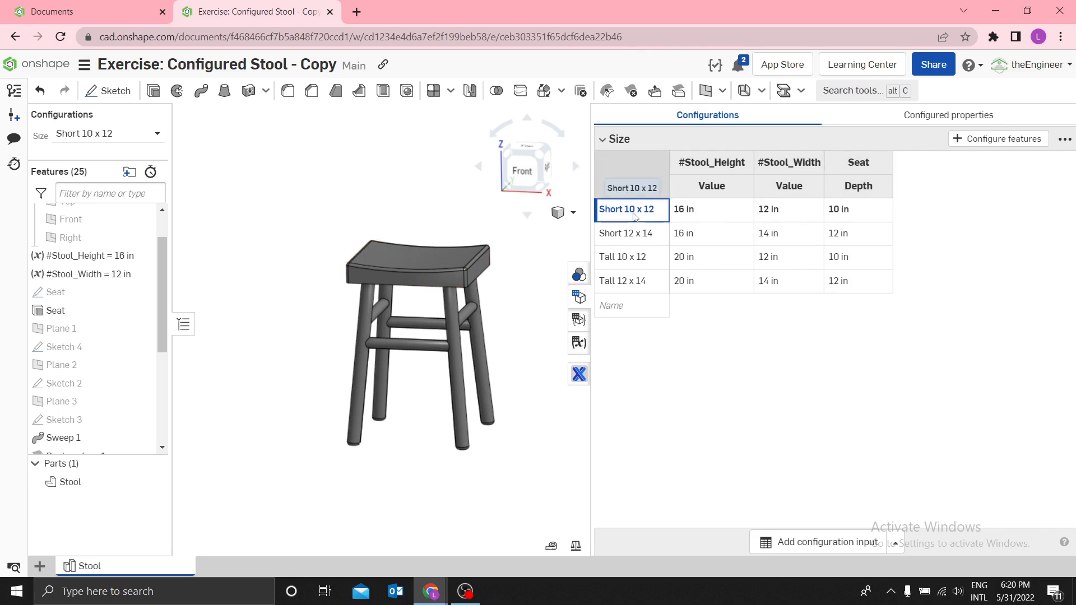
click(659, 207)
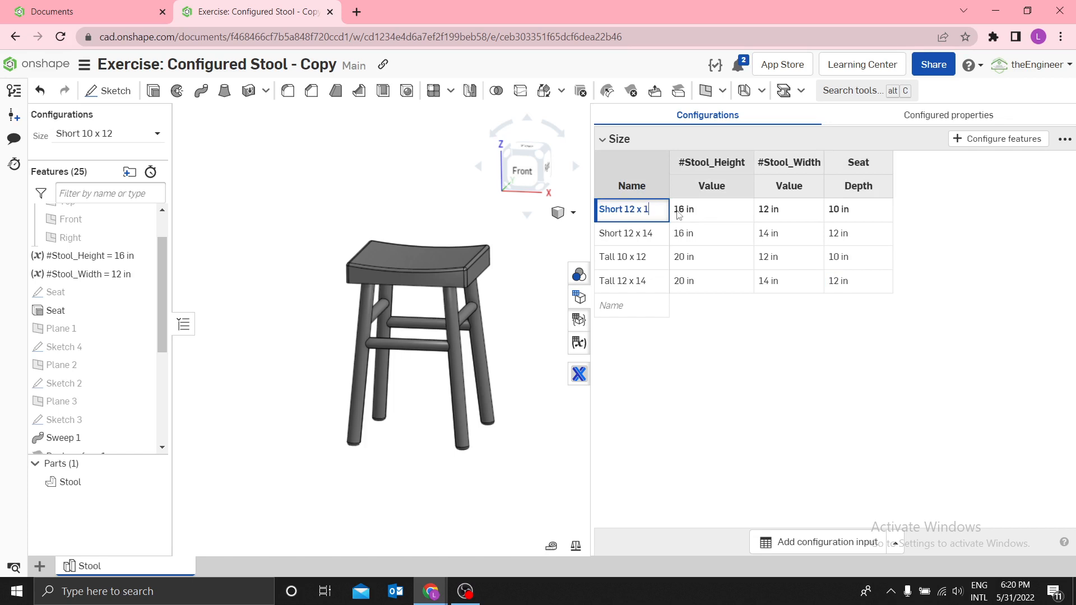
key(Return)
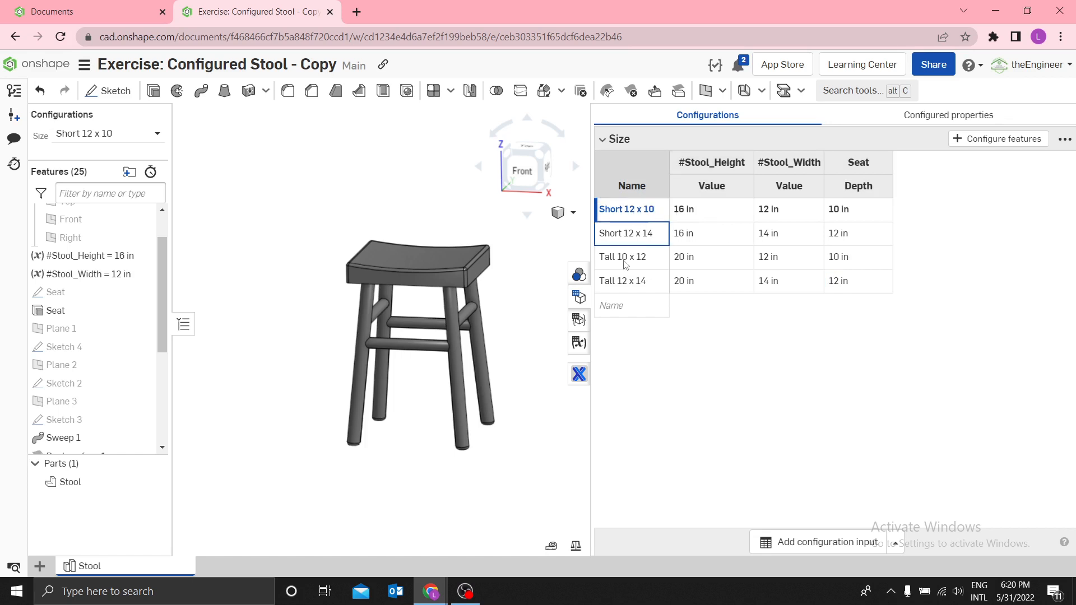
click(657, 239)
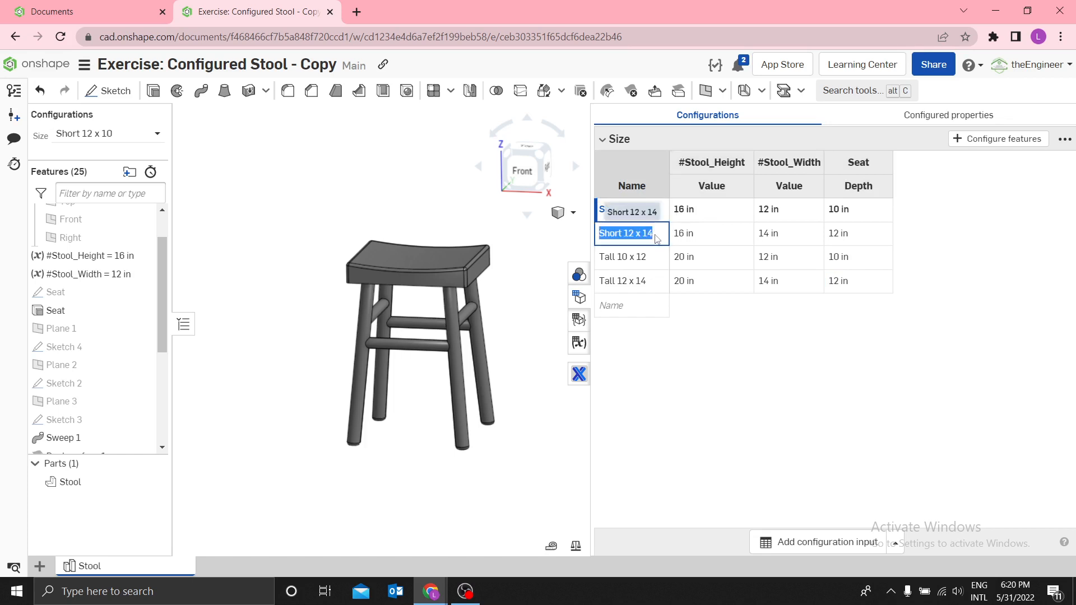
click(657, 238)
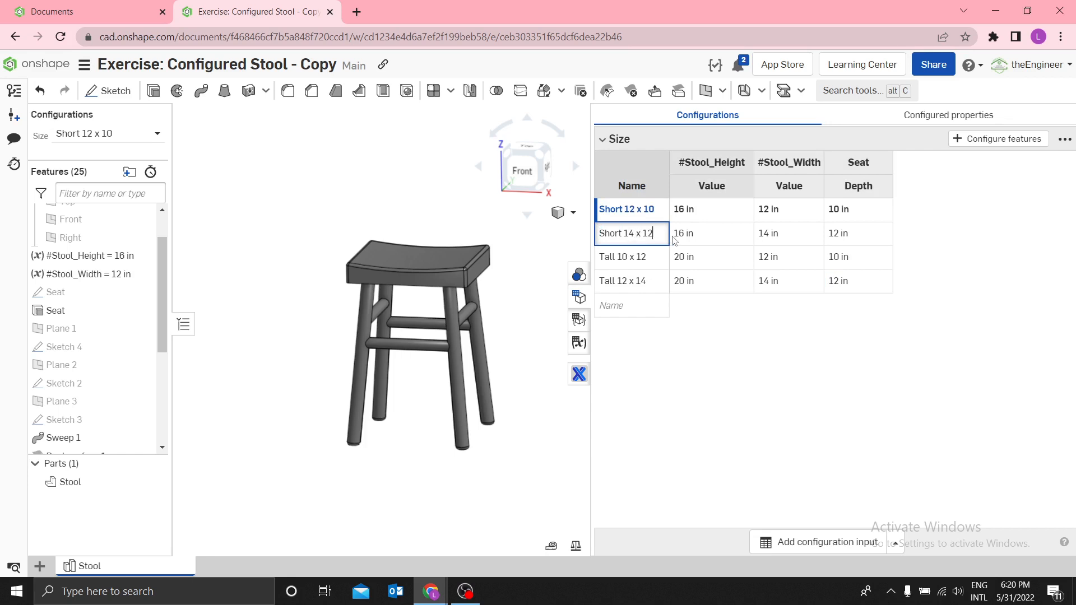
key(Return)
Rename the two tall configurations as Tall 12 x 10 and Tall 14 x 12.
click(654, 256)
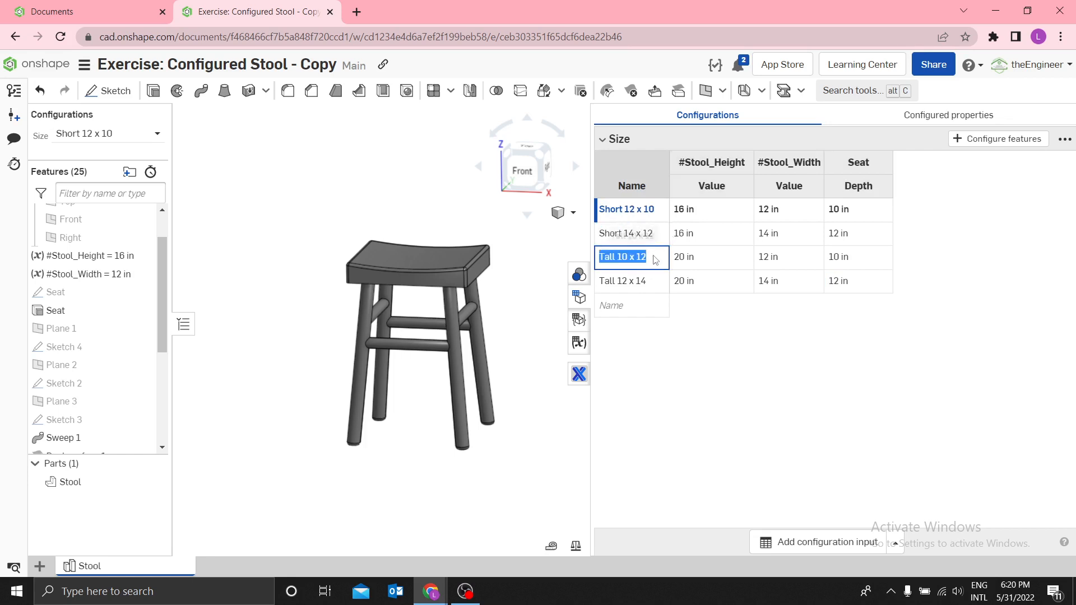
click(654, 256)
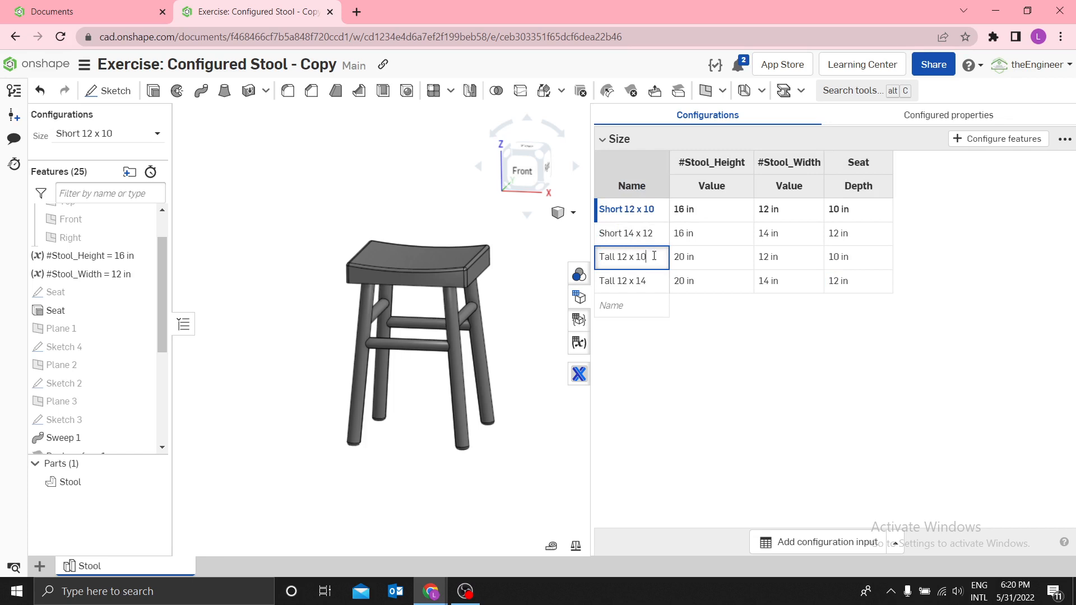
click(662, 286)
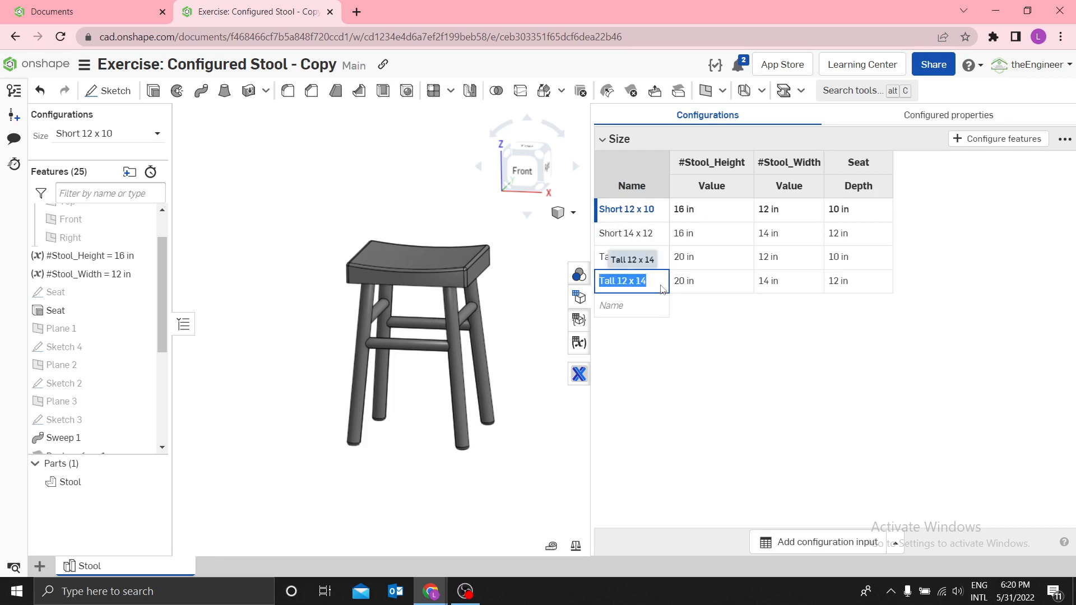
click(661, 284)
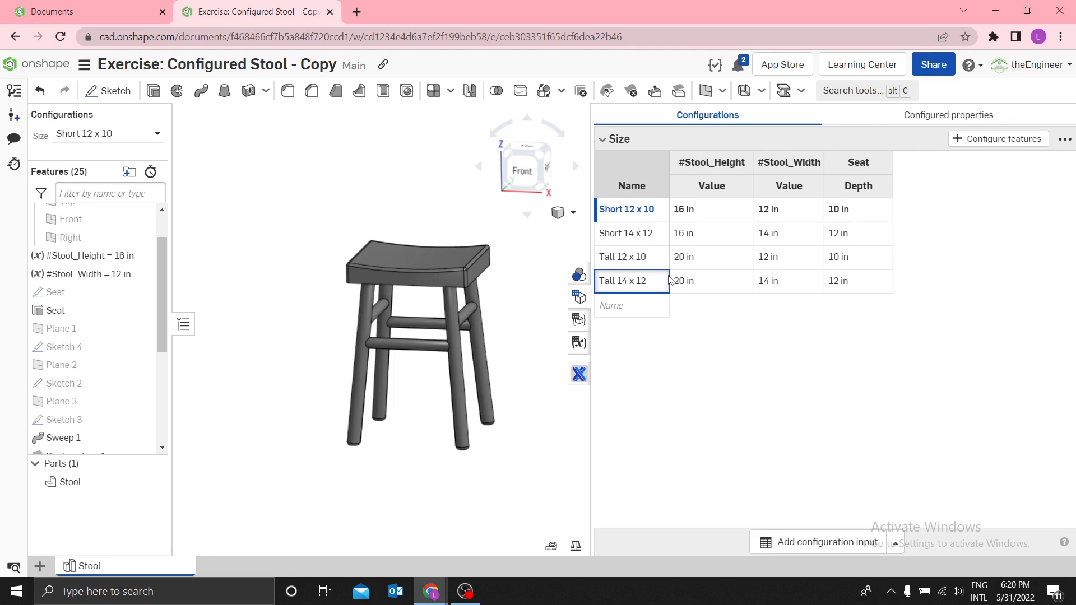
click(738, 373)
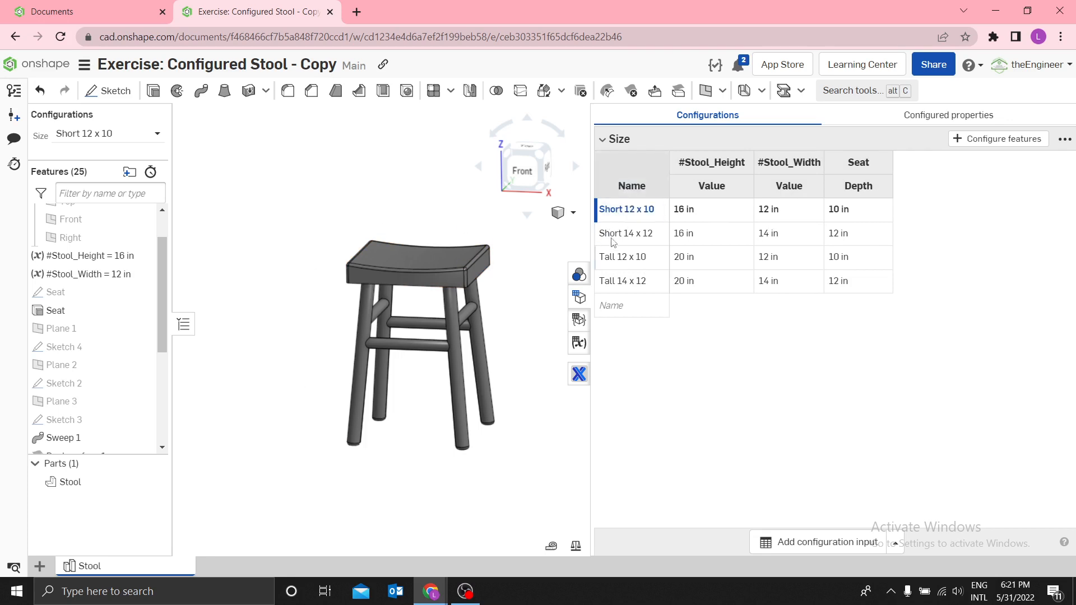
Switch the stool through Tall 14 x 12, Short 14 x 12 and Short 12 x 10, then back to Tall 14 x 12, to check each size.
right_click(610, 283)
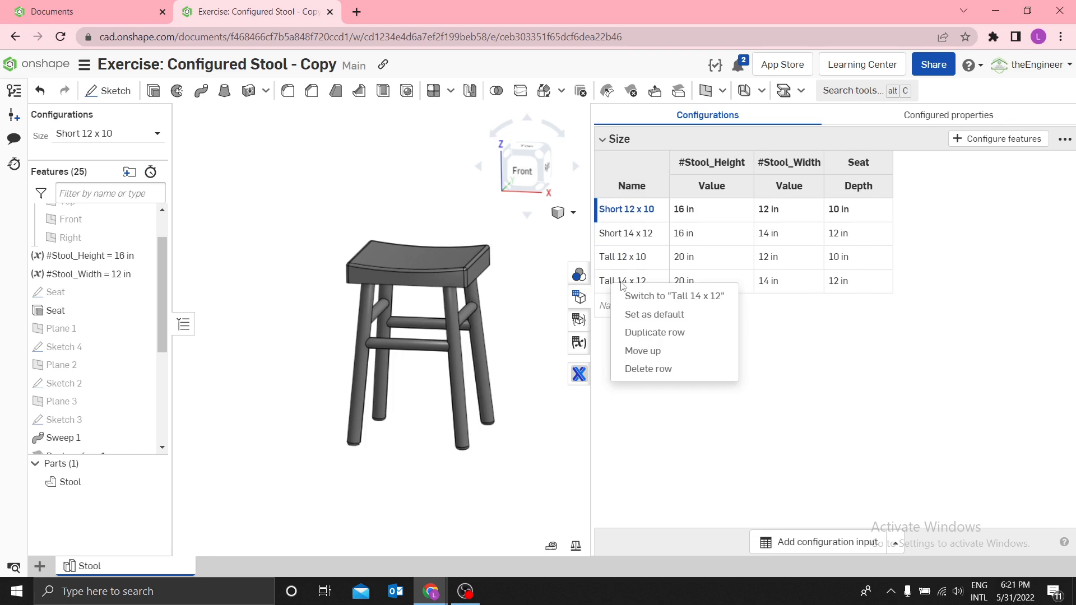
click(672, 295)
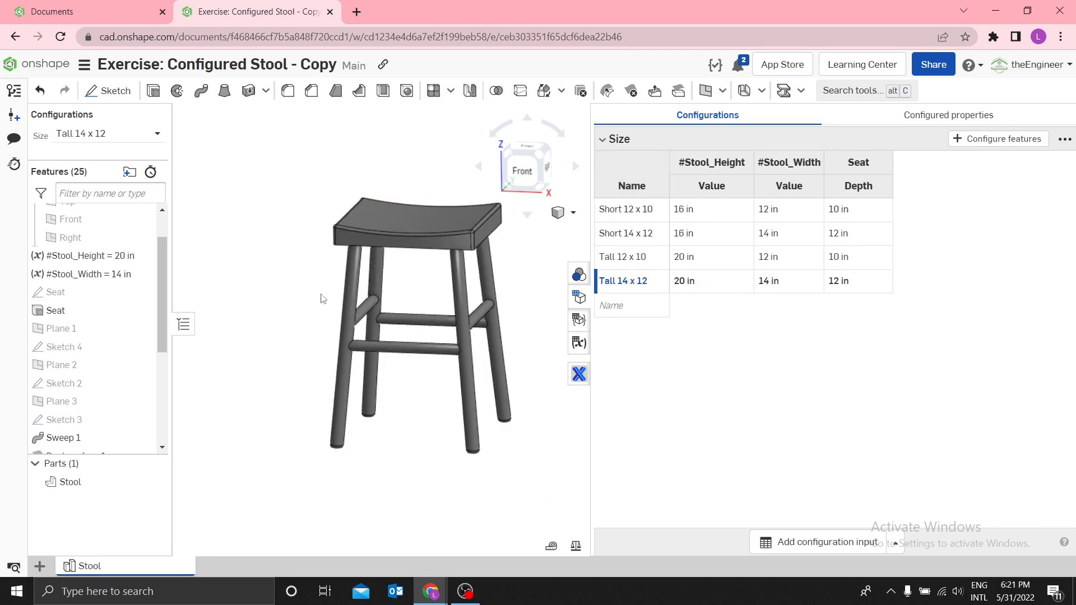
click(157, 135)
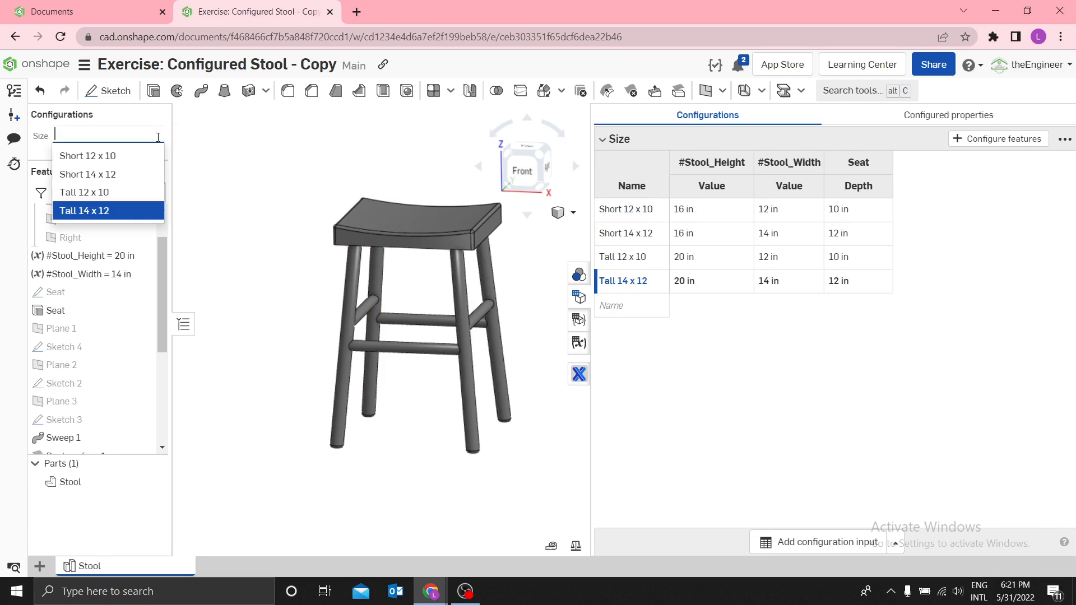
click(81, 175)
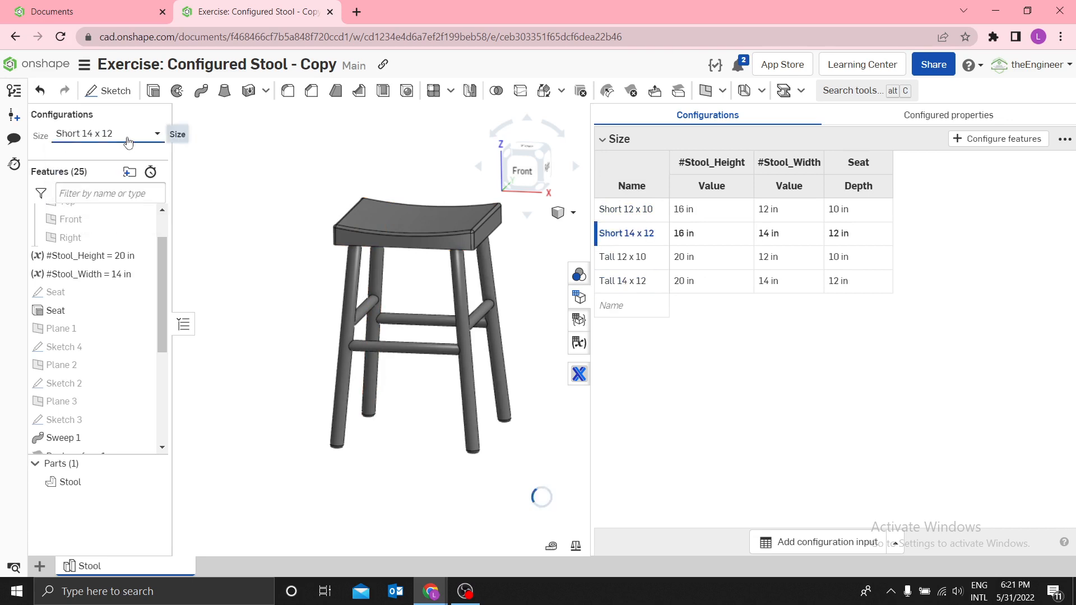
click(128, 139)
click(109, 154)
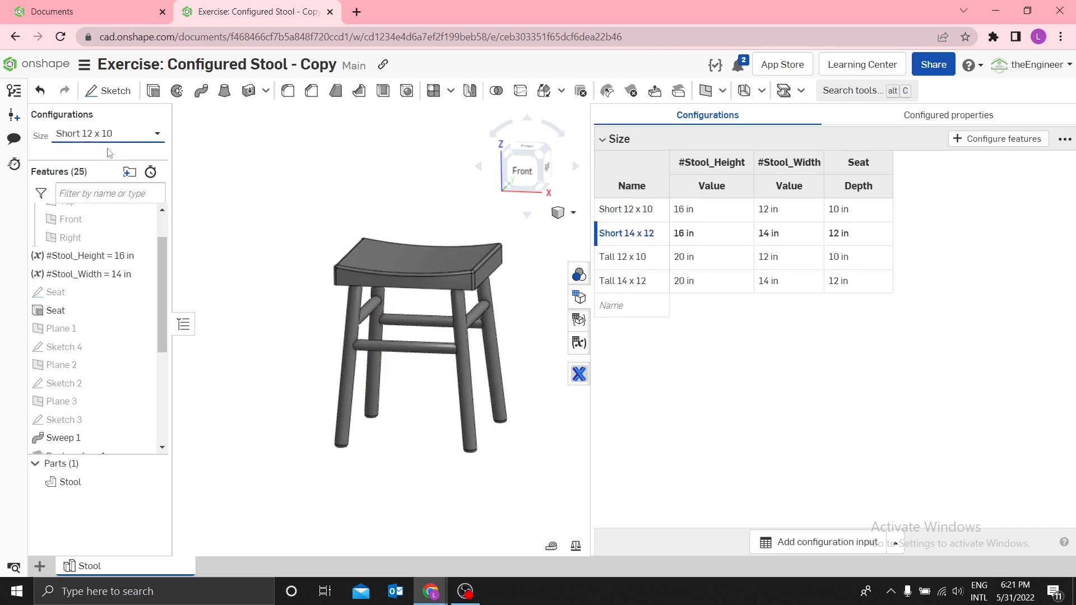
click(129, 134)
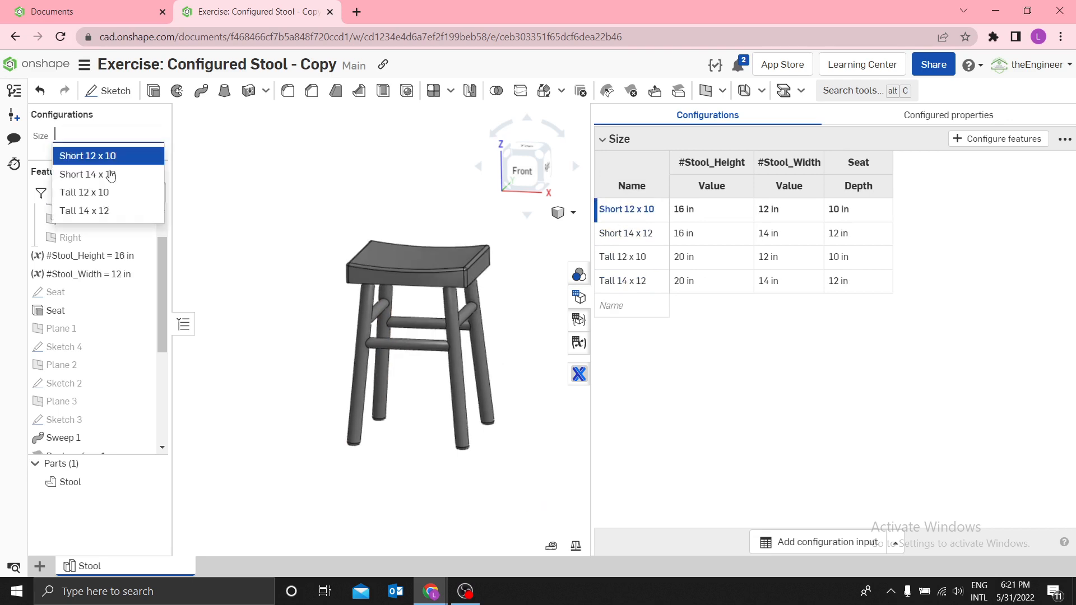
click(88, 212)
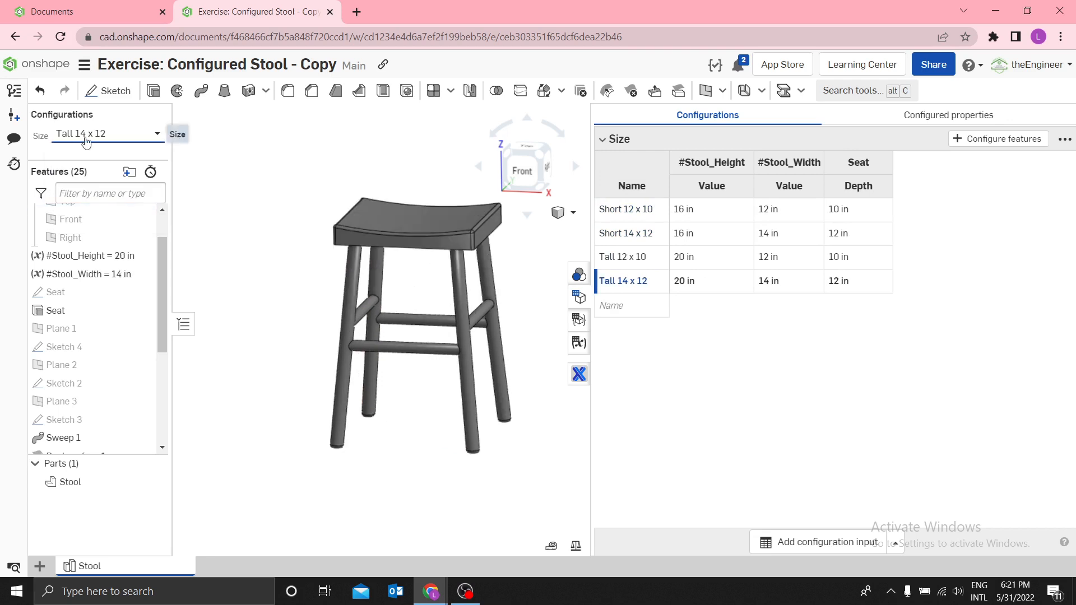
Open the Seat sketch and switch to Short 12 x 10 to check its dimensions, then close the sketch without changes.
click(66, 293)
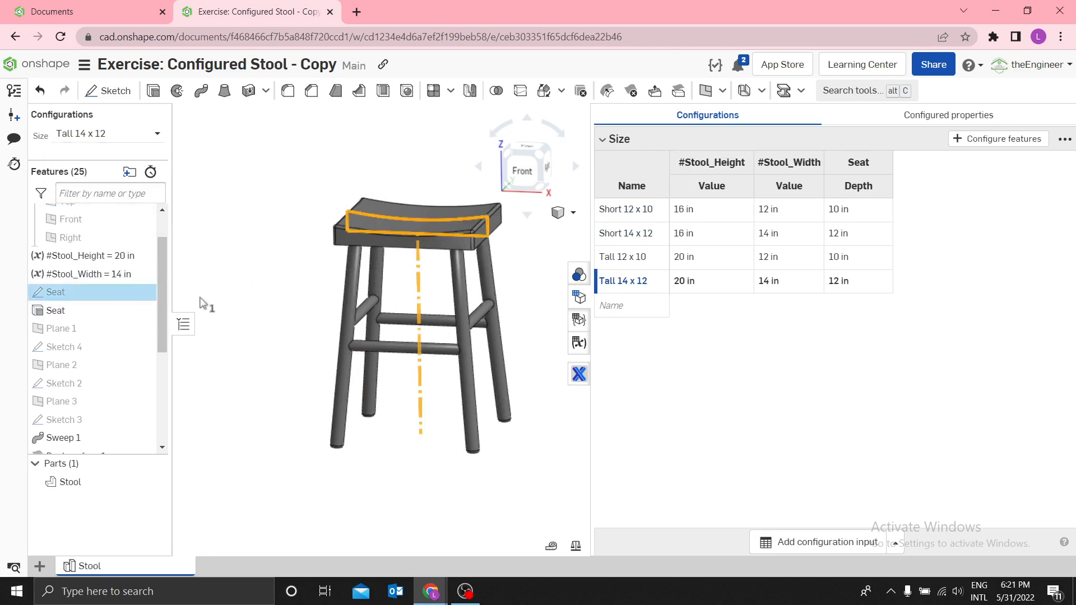
right_click(104, 298)
click(133, 69)
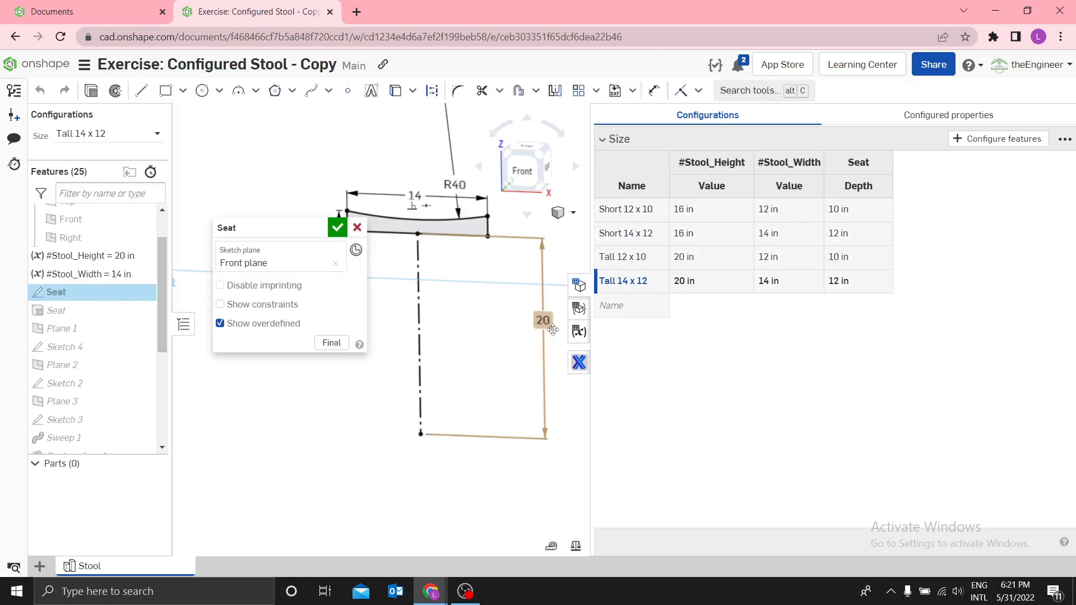
click(135, 138)
click(93, 157)
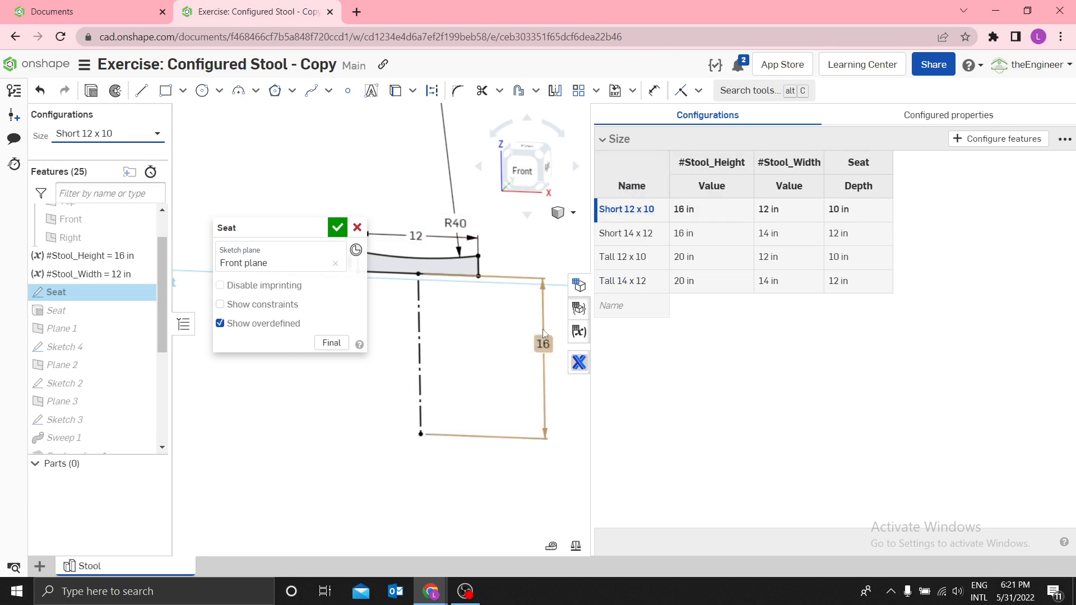
click(357, 229)
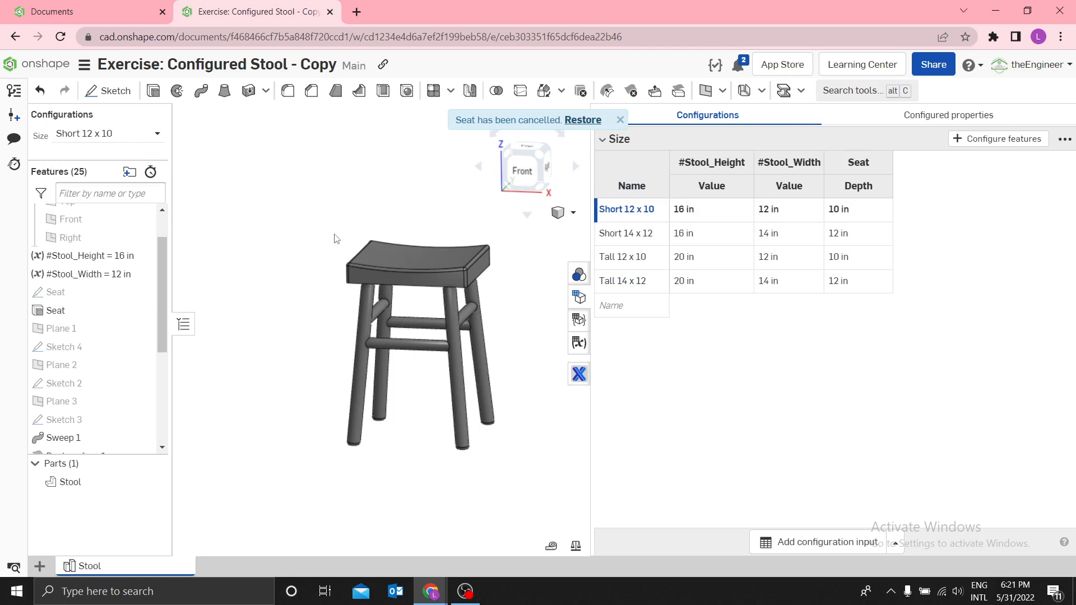
click(620, 120)
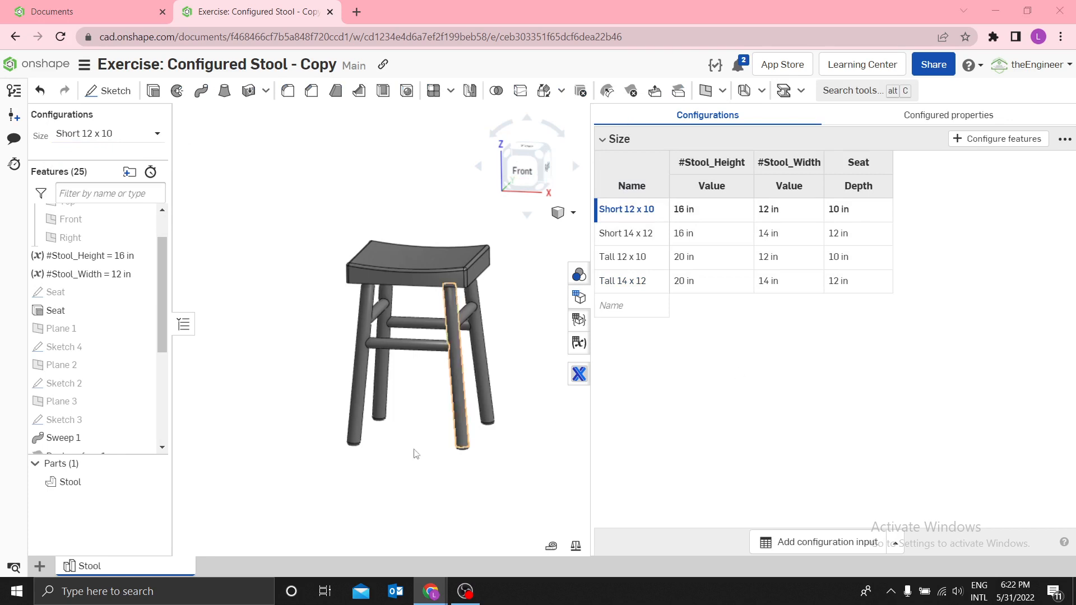
Configure the 12 in vertical dimension of the Top Support sketch in the Size table and accept the sketch.
scroll(379, 347, up, 5)
click(375, 344)
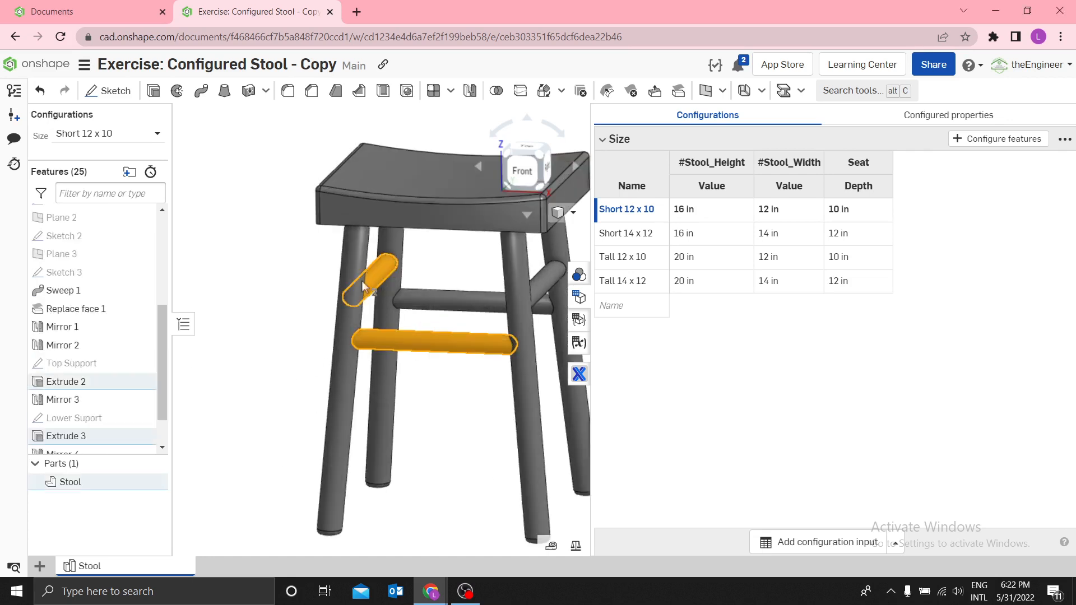
click(234, 314)
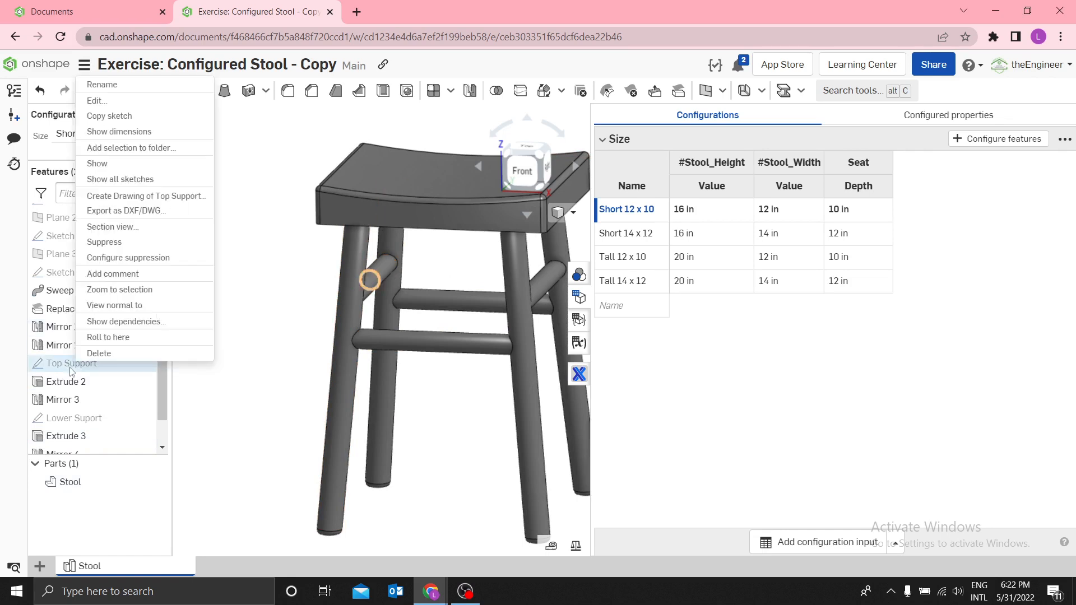
click(109, 101)
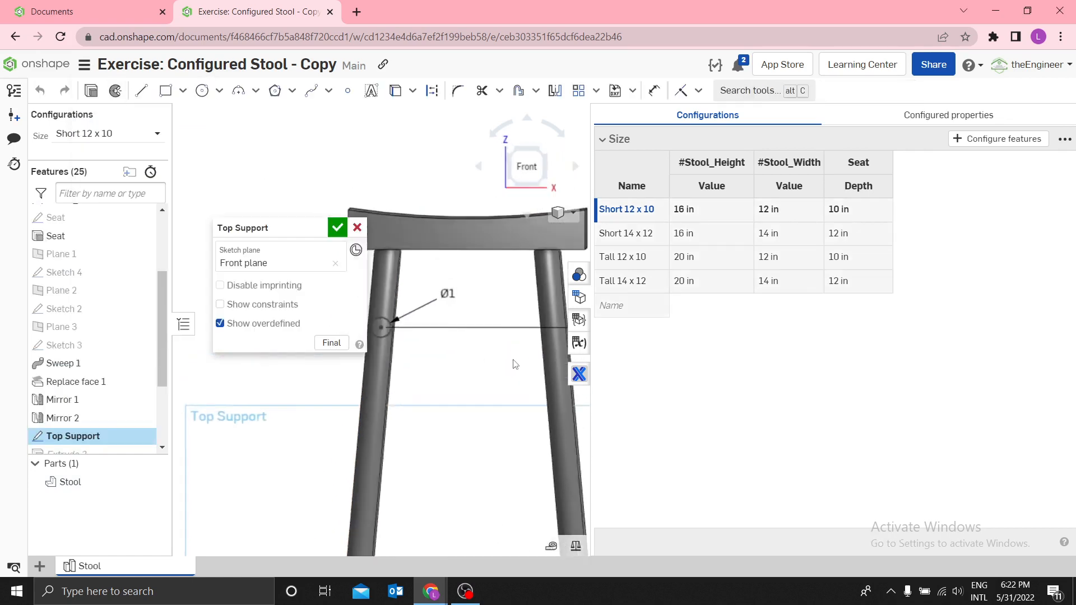
scroll(534, 437, down, 5)
scroll(559, 435, up, 3)
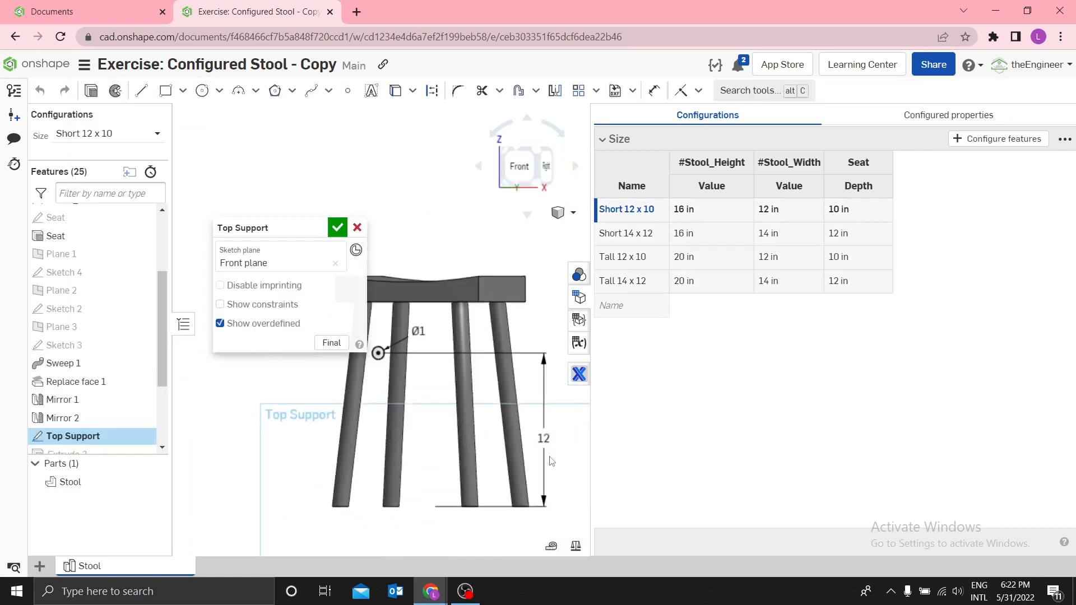
drag(273, 233, 238, 121)
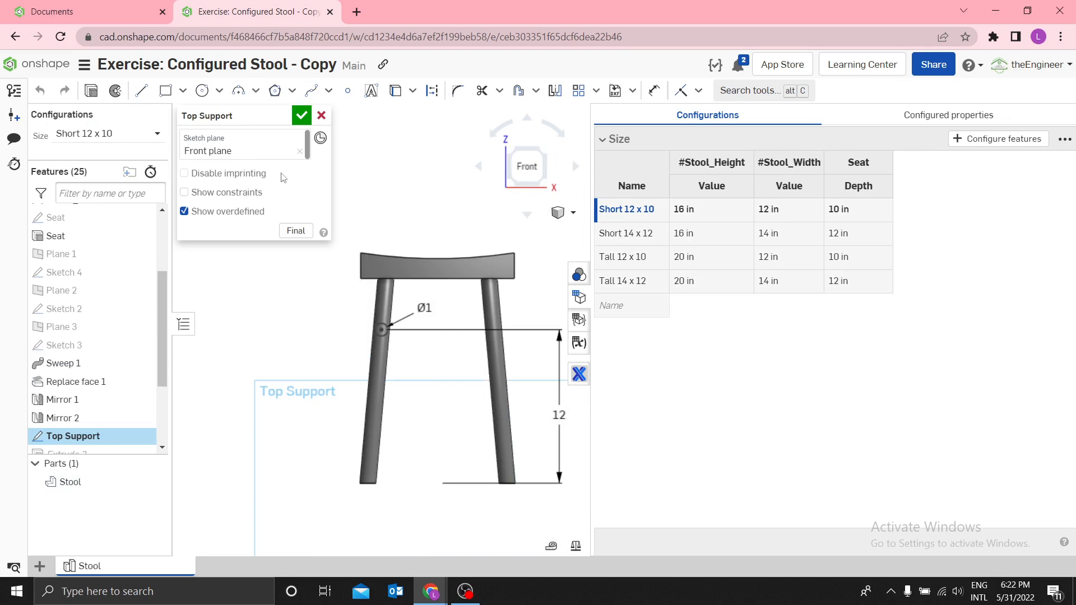
scroll(555, 415, up, 2)
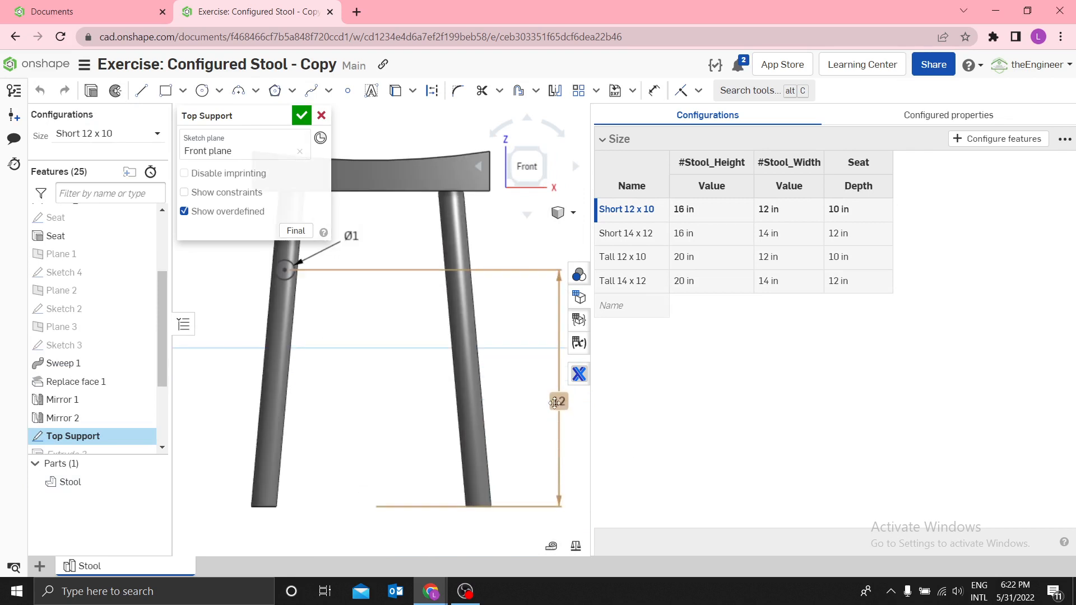
right_click(555, 404)
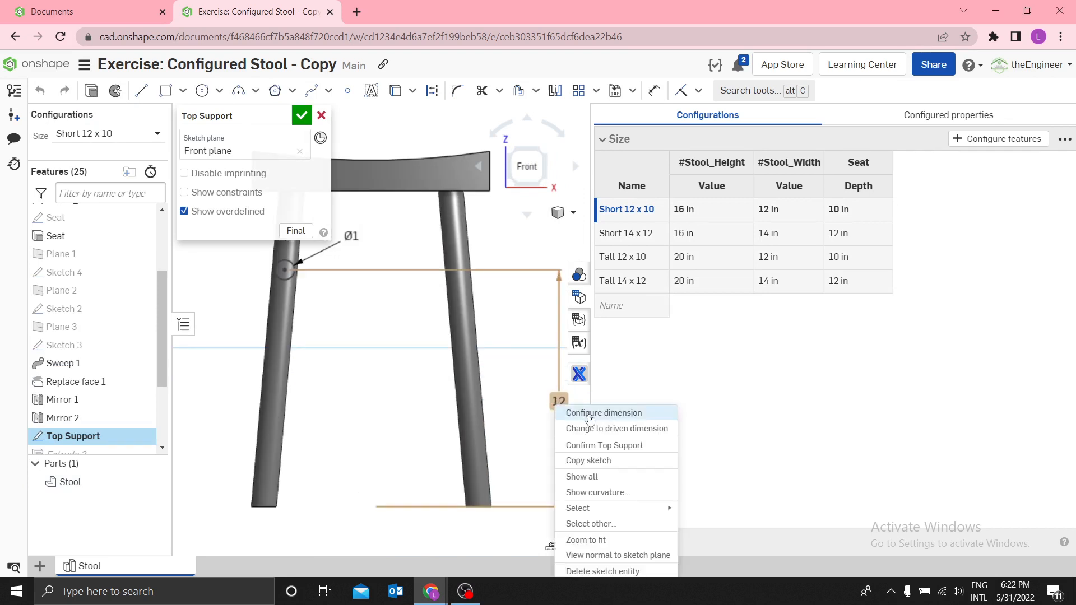
click(586, 414)
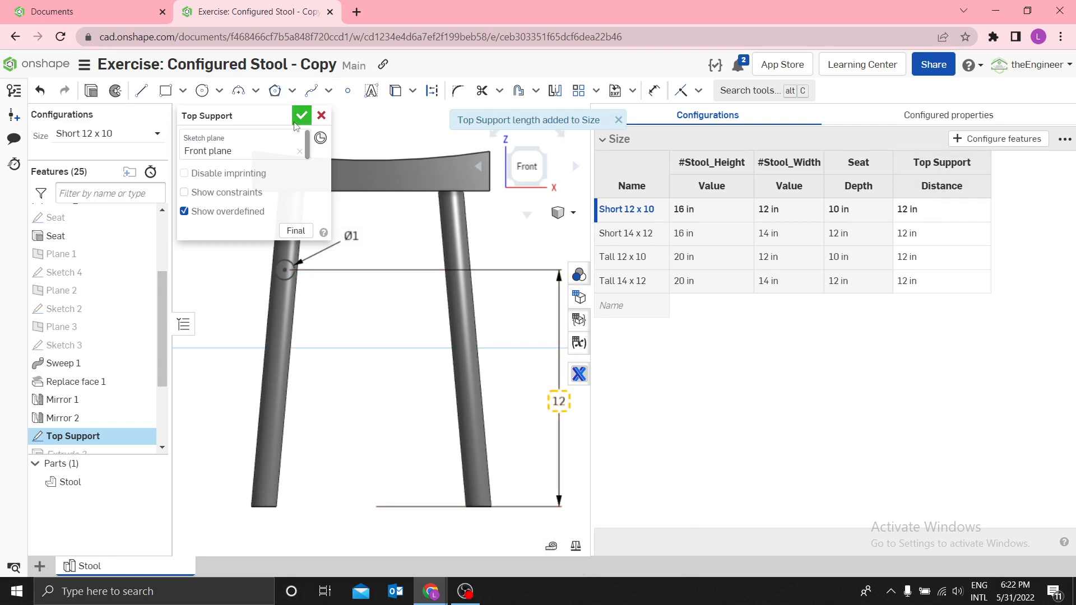
click(301, 116)
Configure the 10 in vertical dimension of the Lower Suport sketch in the Size table and finish selecting features.
scroll(95, 325, down, 3)
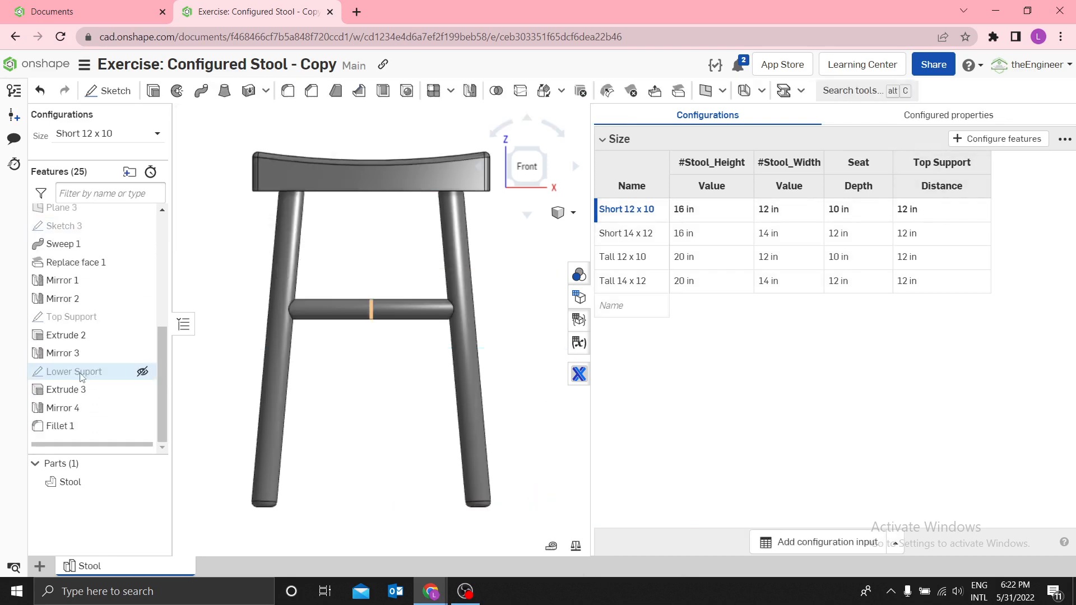
right_click(79, 373)
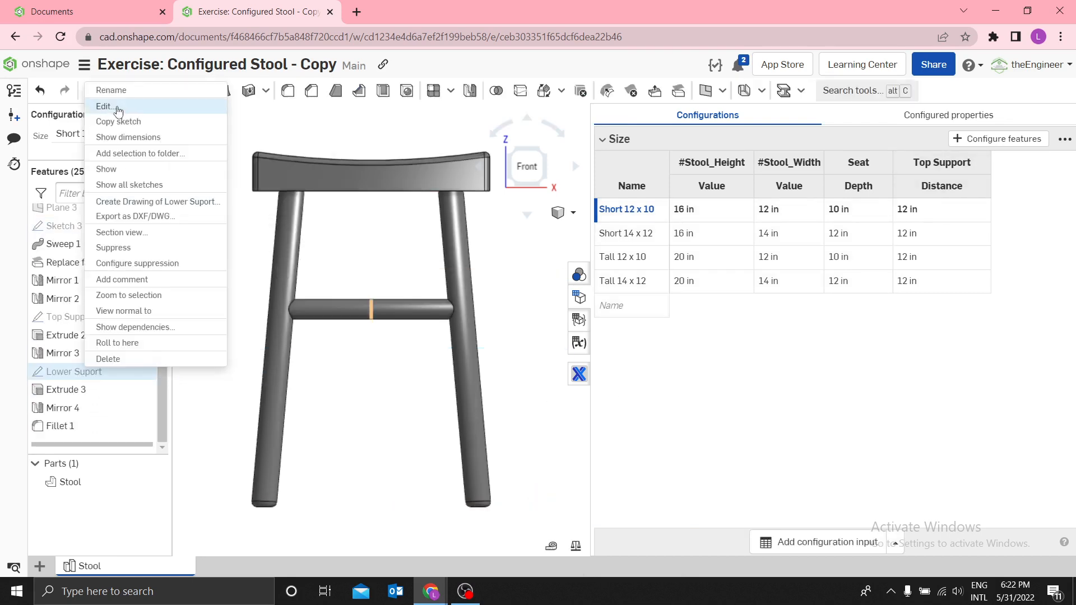
click(1001, 147)
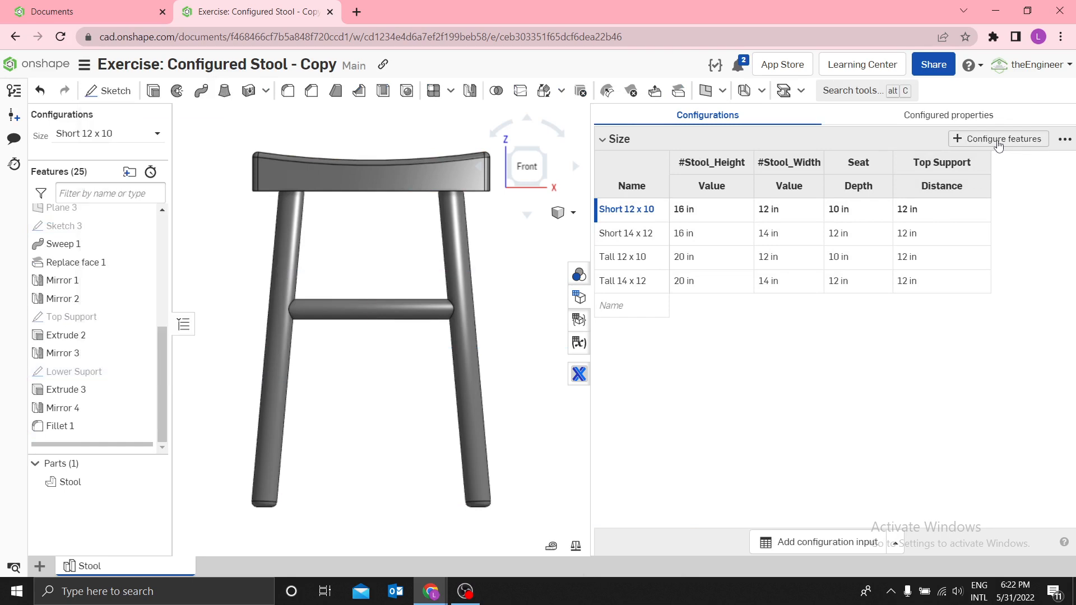
click(91, 375)
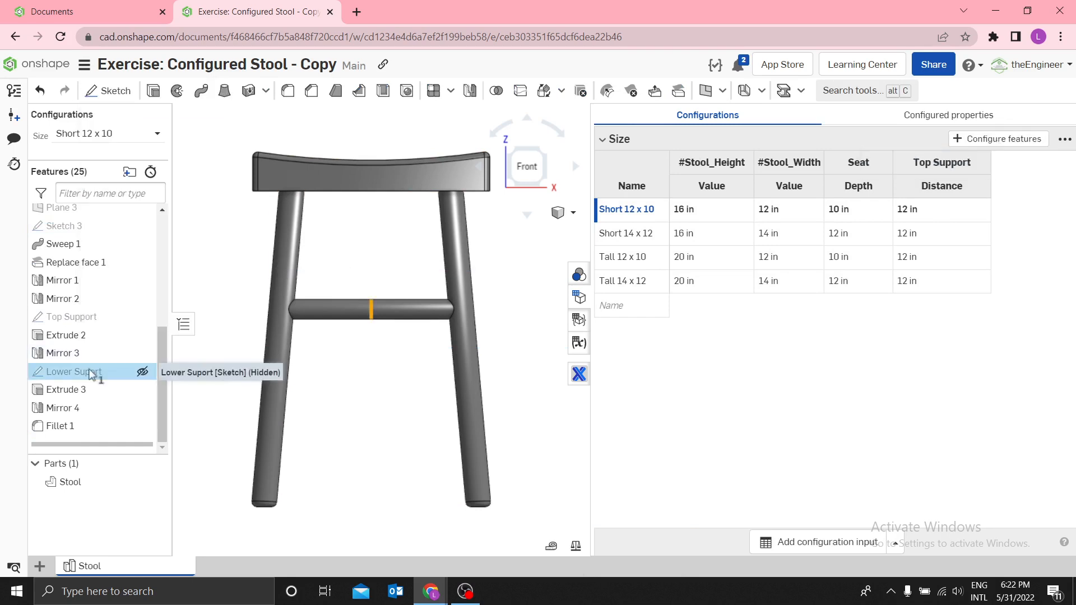
key(shift+4)
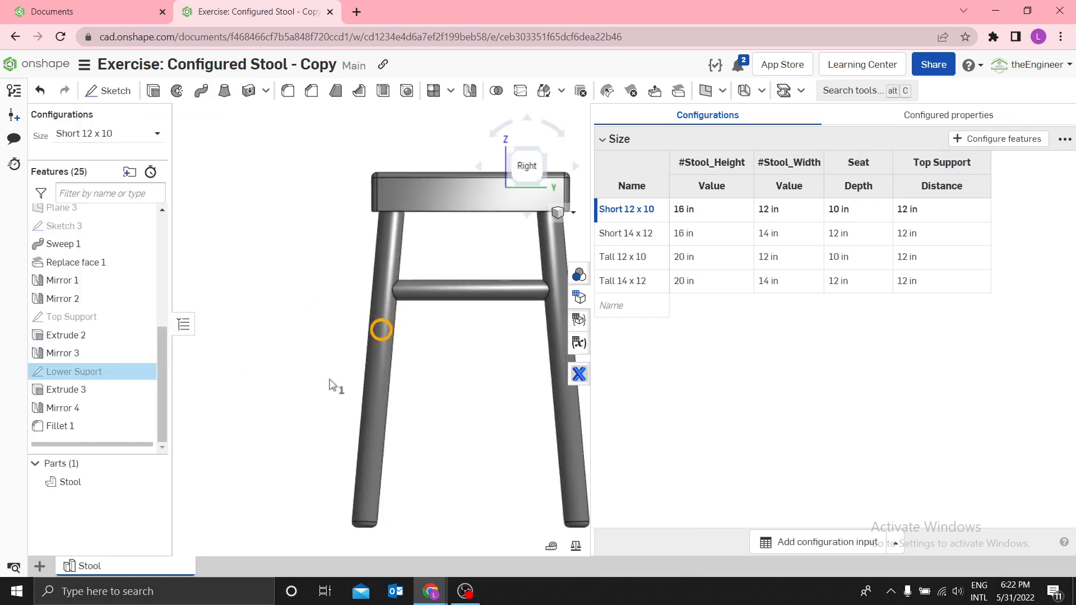
click(1000, 138)
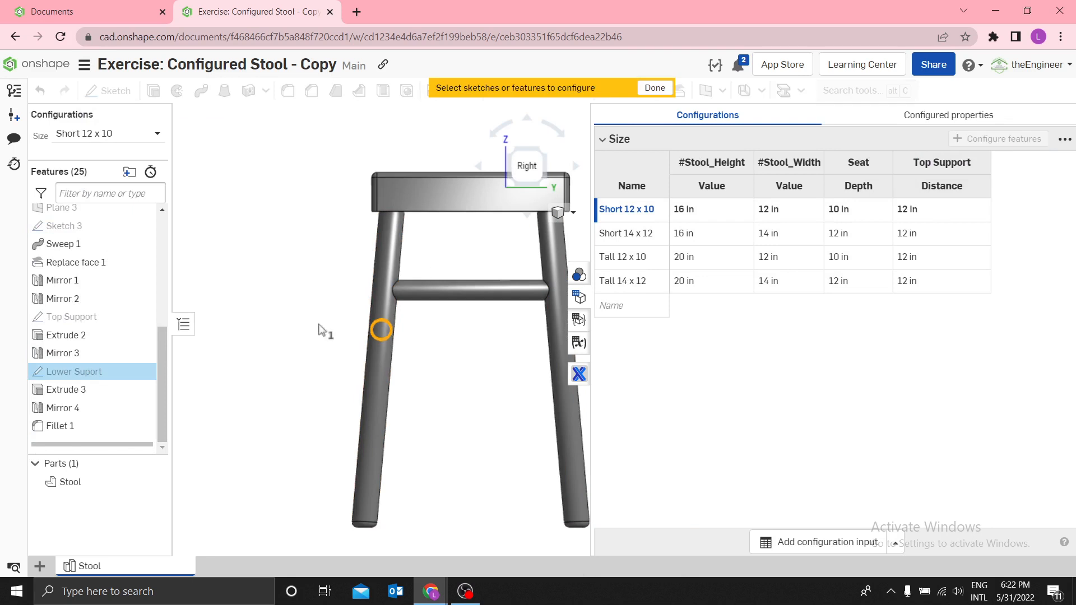
click(102, 371)
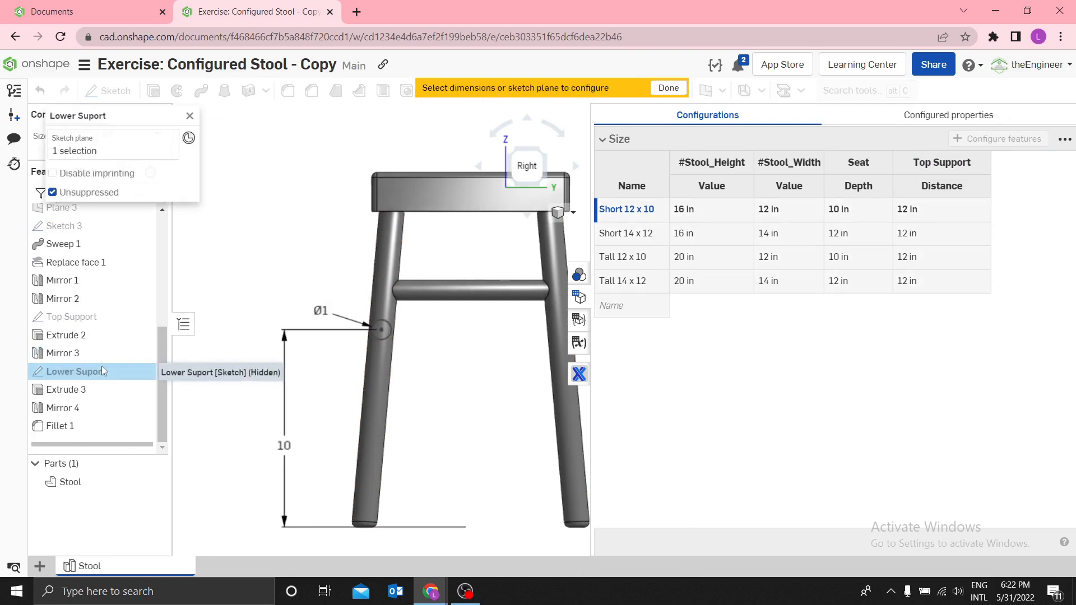
click(282, 445)
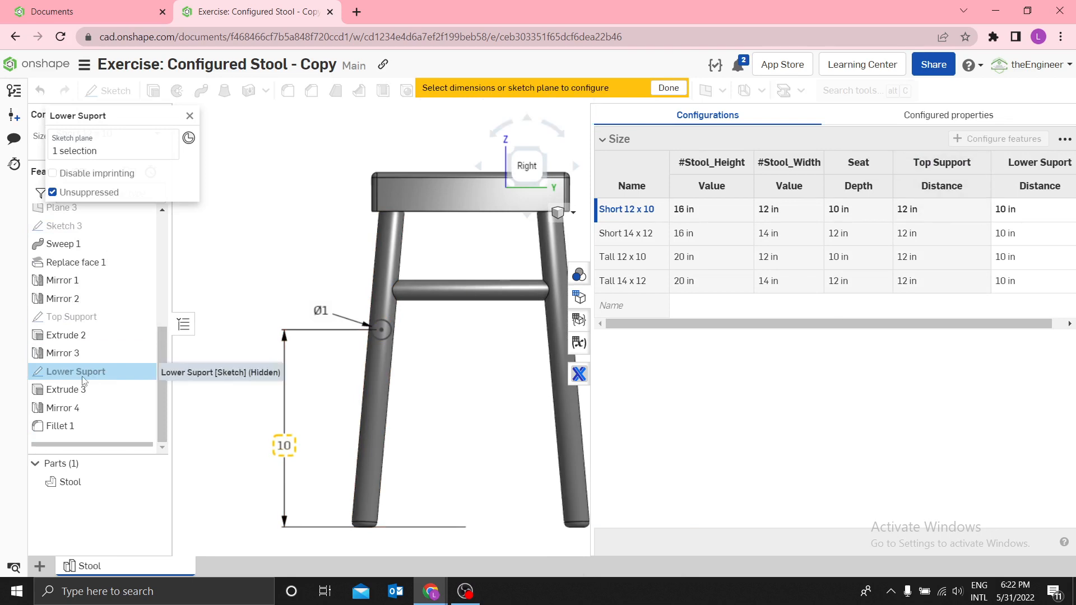
click(186, 117)
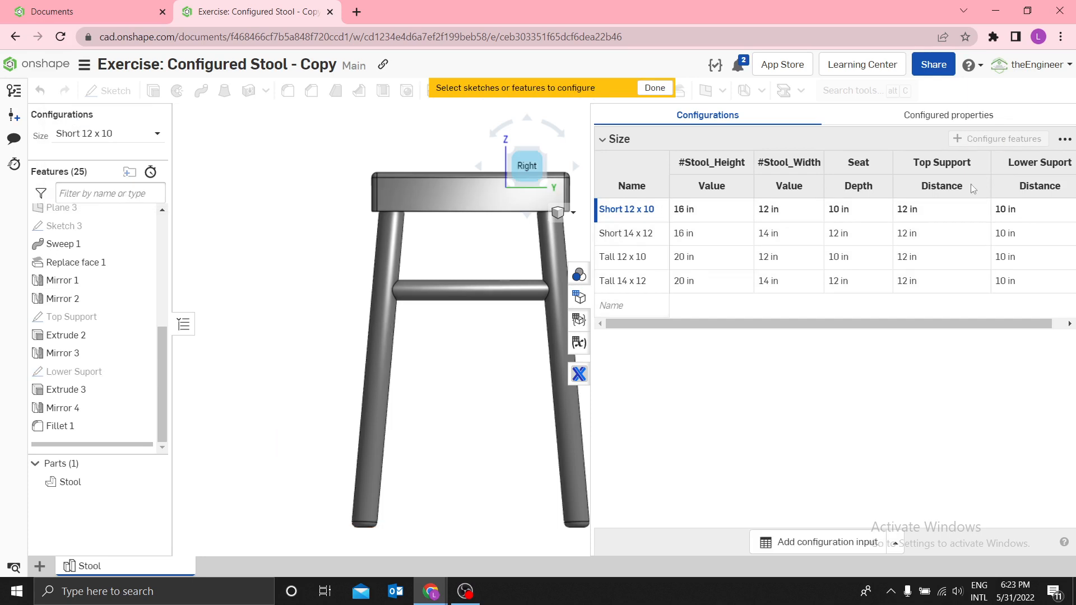
key(Escape)
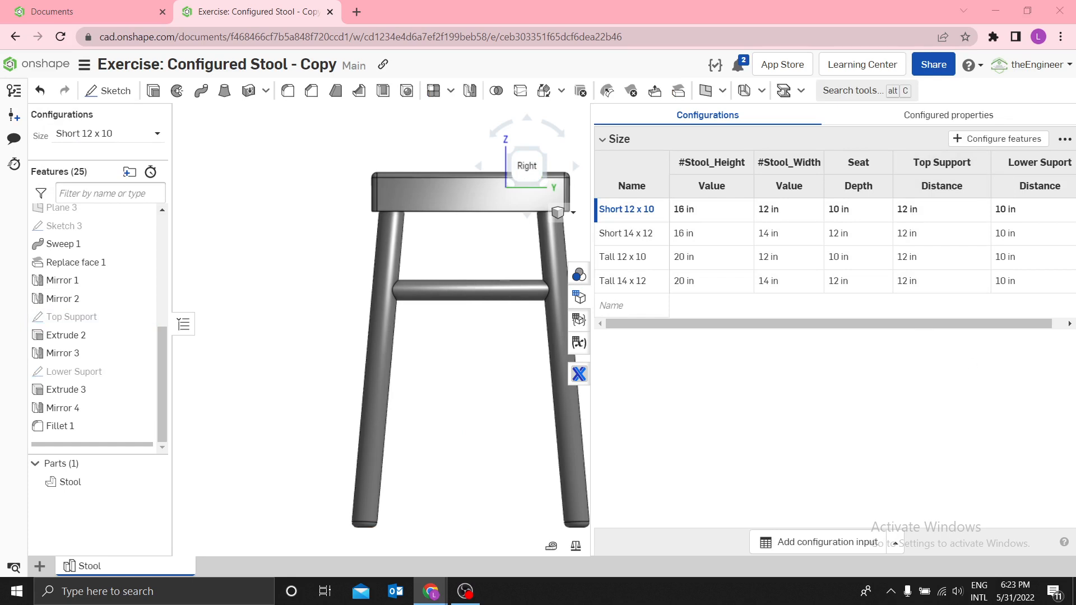
Set the Top Support distance to 10 in for the Short 12 x 10 and Short 14 x 12 configurations.
click(909, 218)
double_click(909, 217)
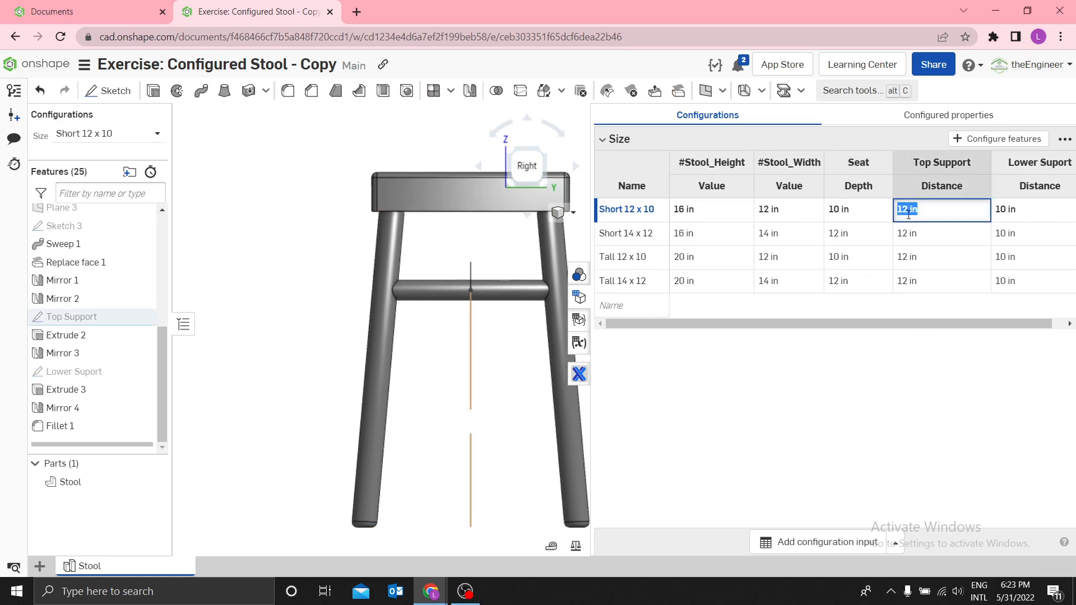
text(10)
double_click(905, 234)
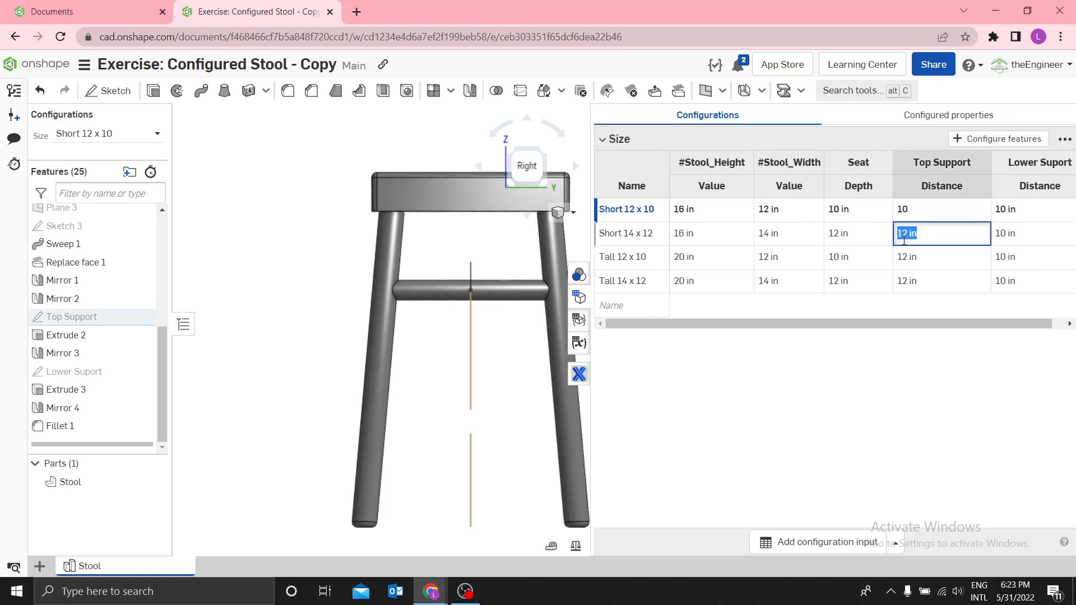
text(10)
click(903, 369)
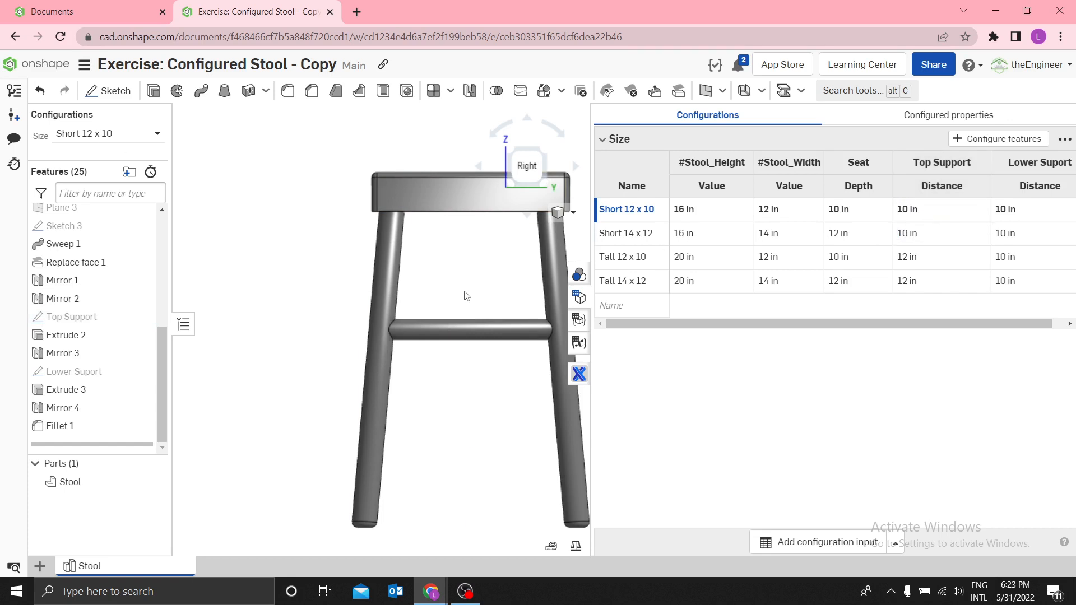
Turn the stool to an angled view and switch it to Tall 12 x 10 to check its supports.
right_drag(351, 290, 381, 300)
click(81, 135)
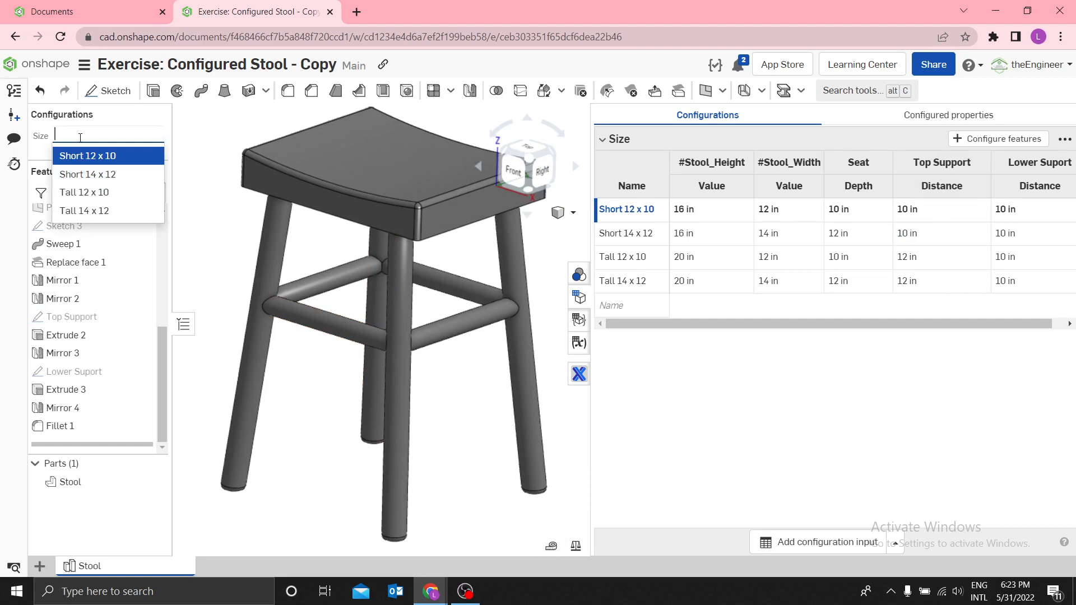
click(87, 196)
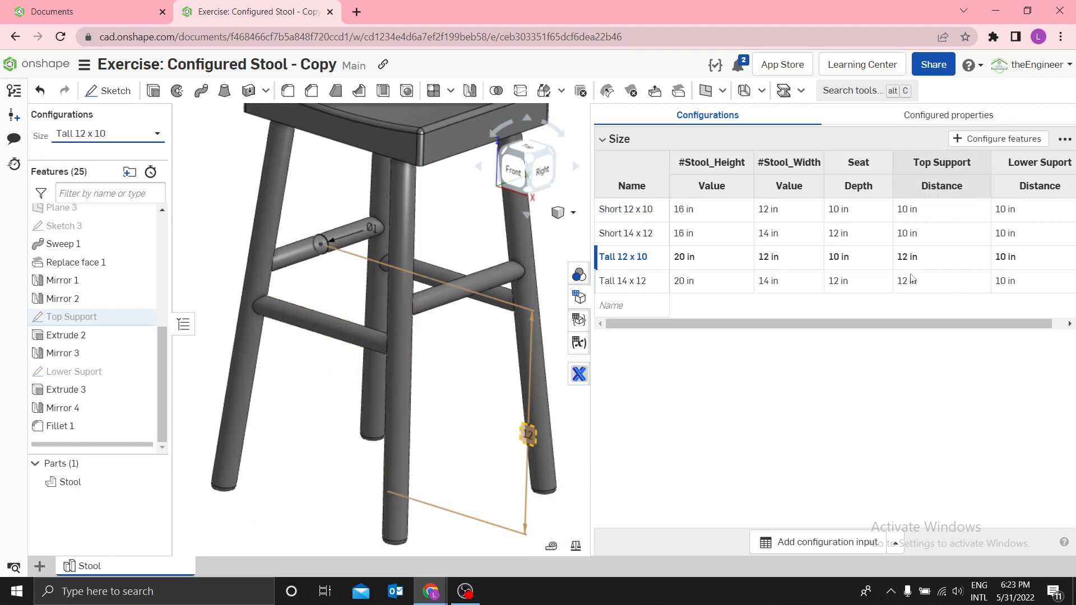
Set the Lower Suport distance to 8 in for the Short 12 x 10 and Short 14 x 12 configurations.
click(990, 215)
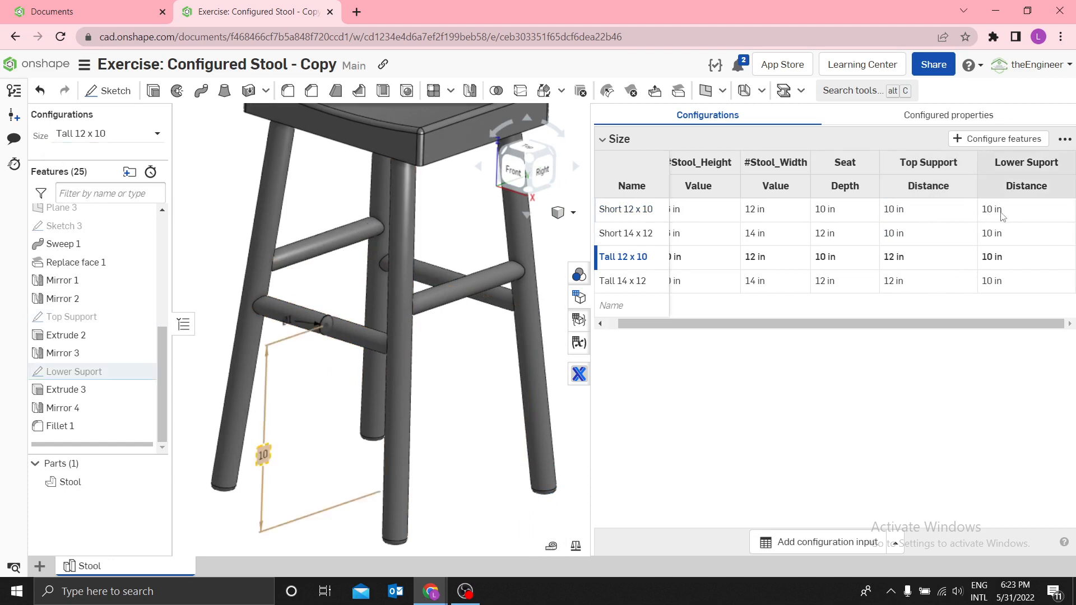
text(8)
click(1005, 232)
text(8)
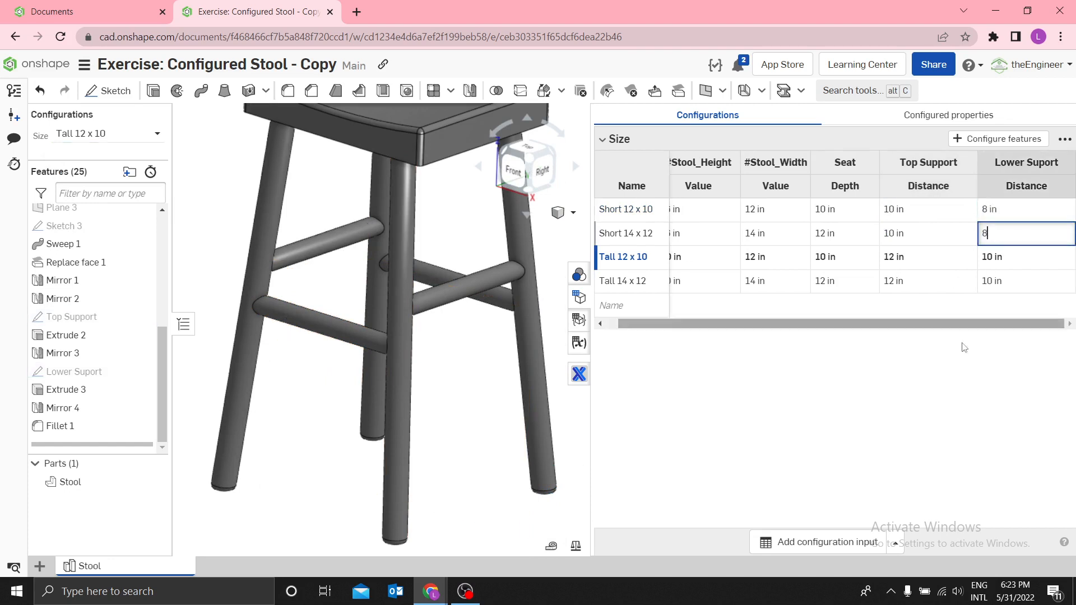
click(942, 405)
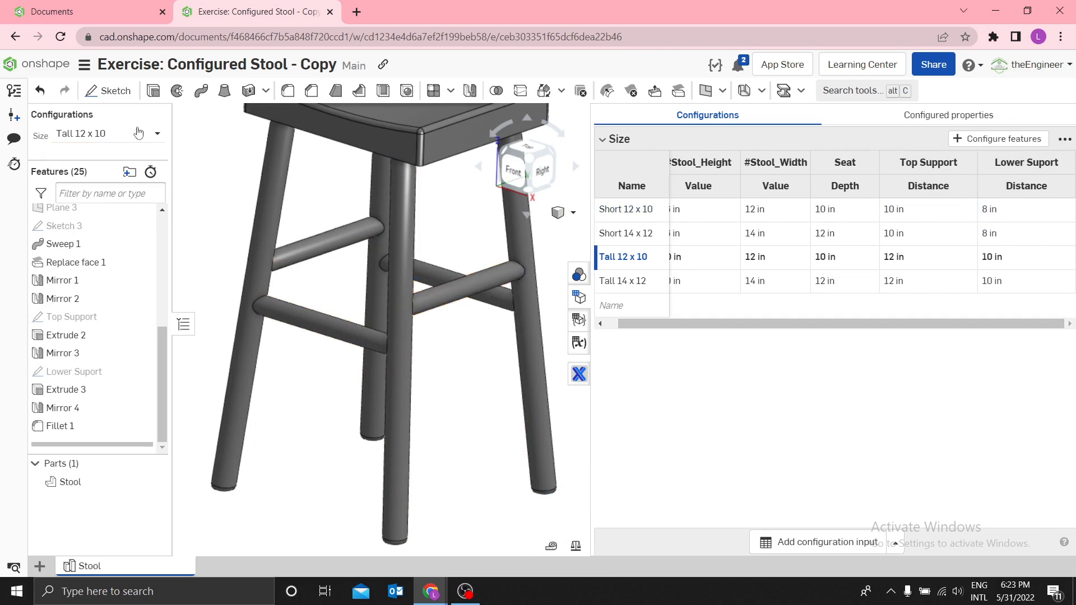
Switch the stool to Short 12 x 10 and try a Top Support distance of 1 in for it.
click(141, 134)
click(90, 156)
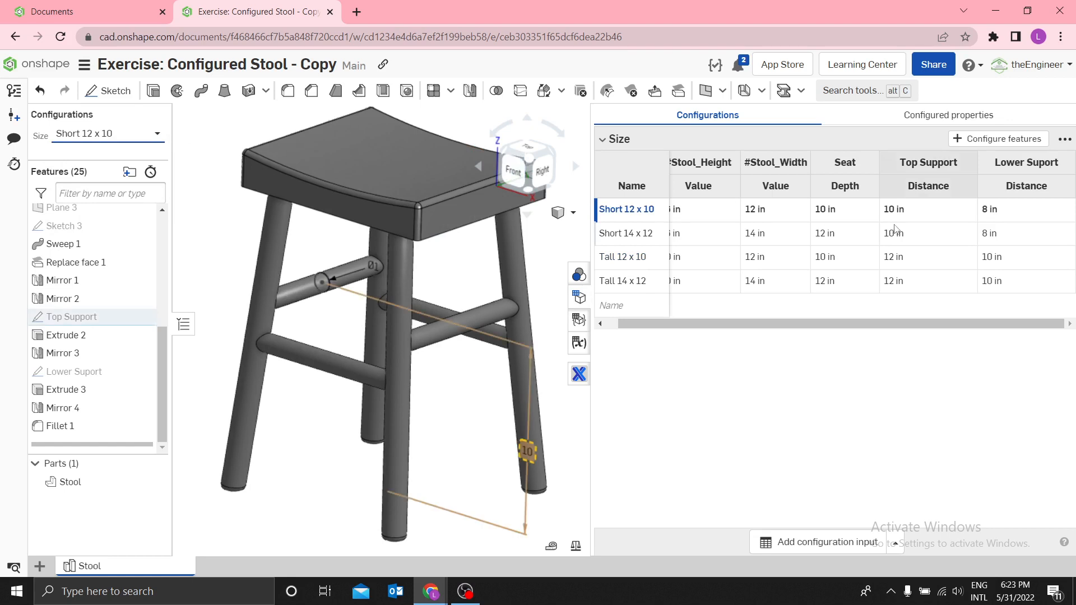
click(895, 213)
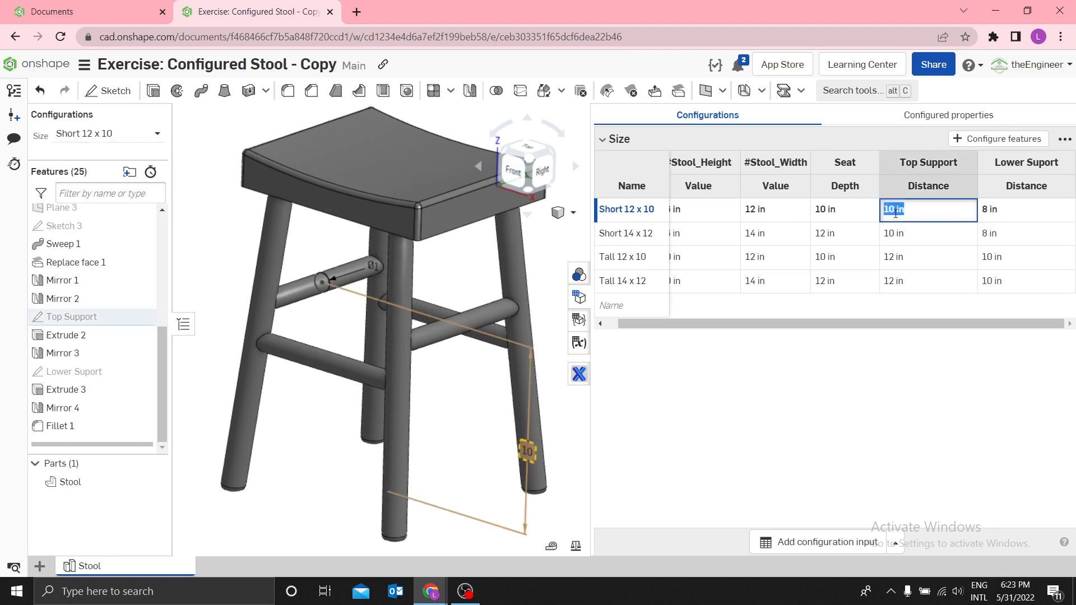
text(1)
key(Return)
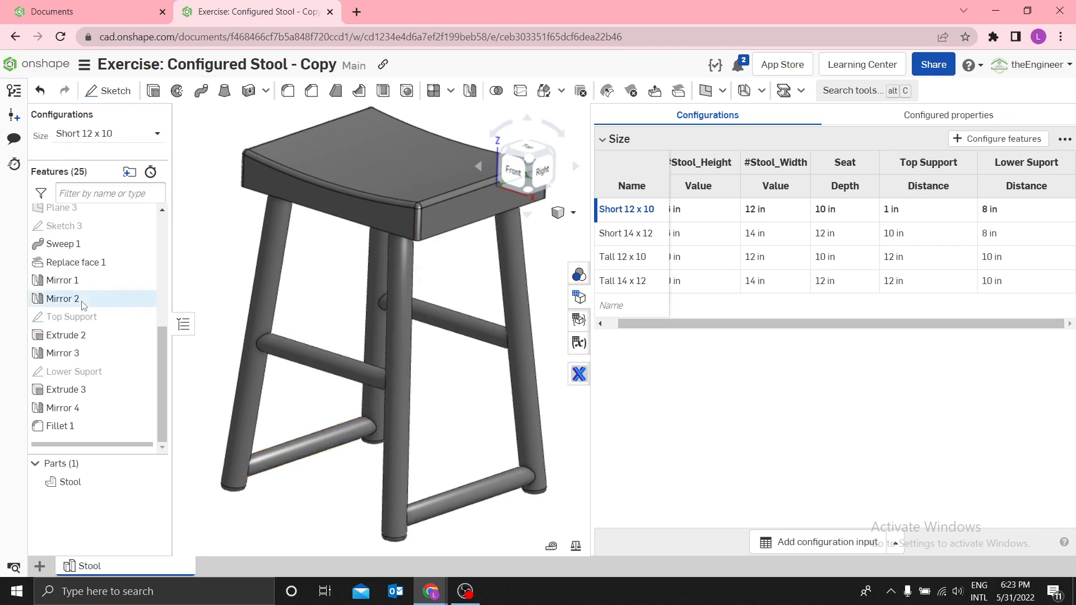
Open the Top Support sketch and switch from Short 12 x 10 to Tall 14 x 12 to compare its configured dimension.
right_click(90, 316)
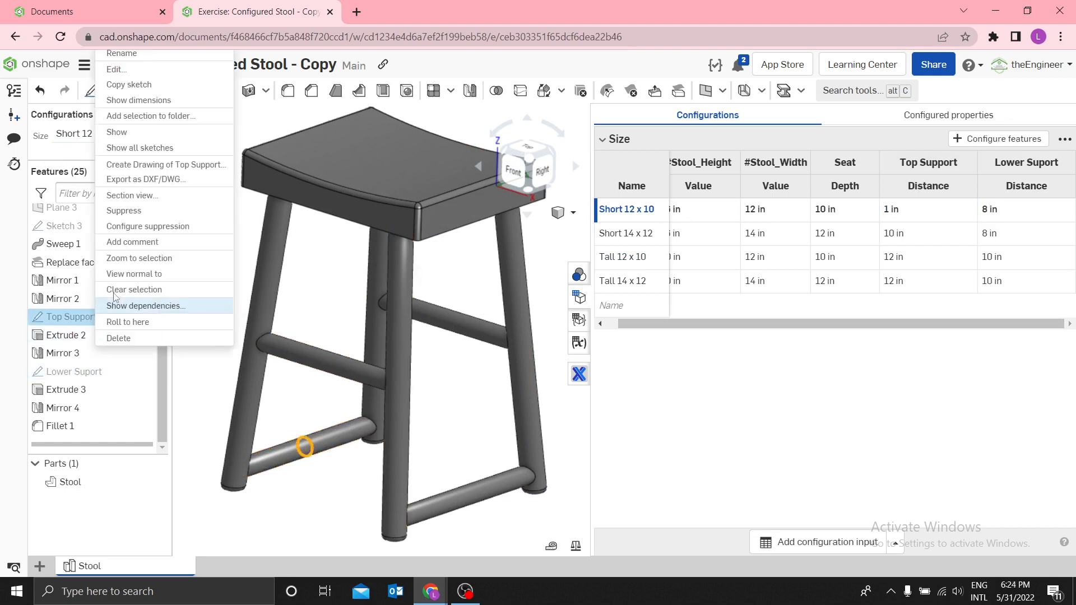
click(115, 69)
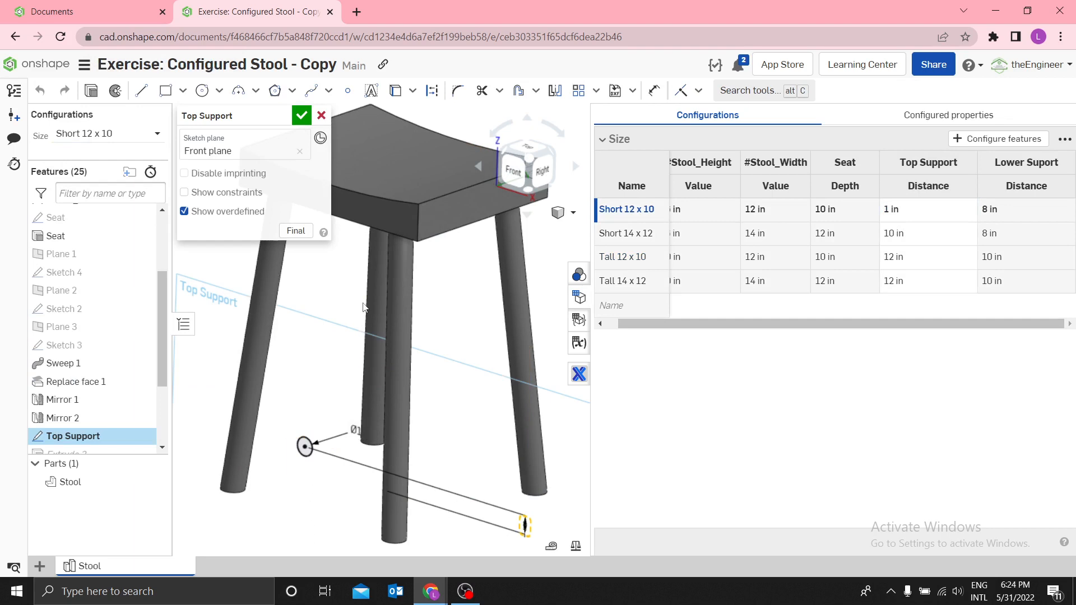
key(n)
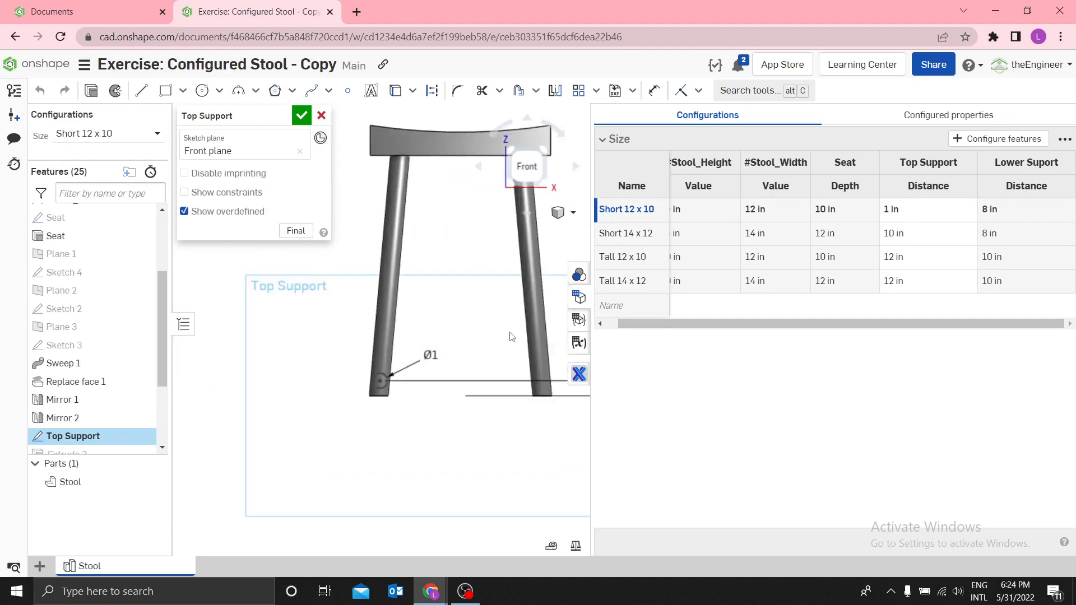
scroll(511, 336, up, 3)
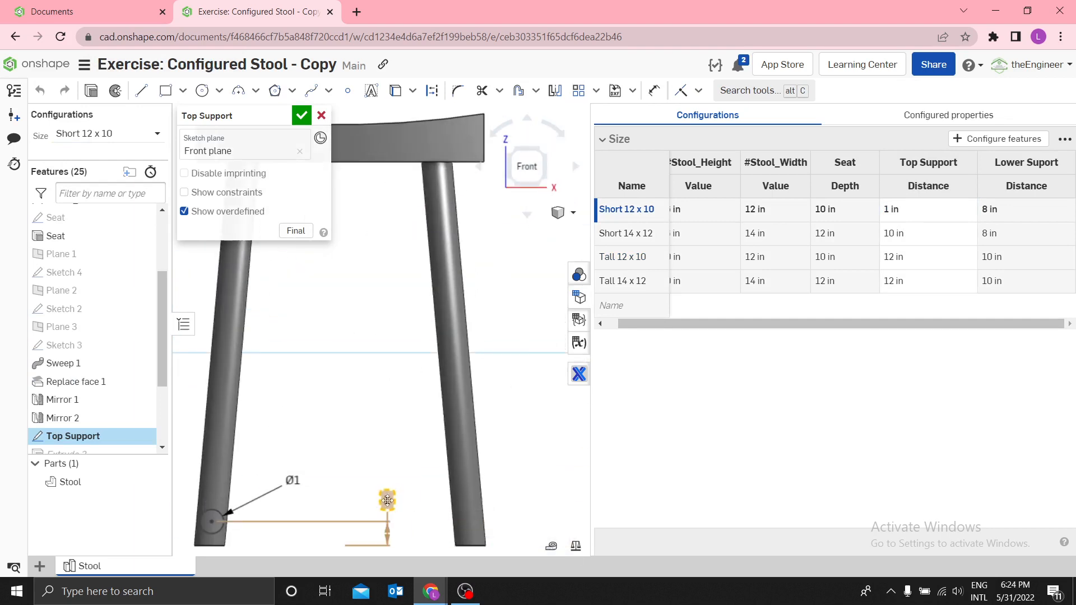
click(111, 141)
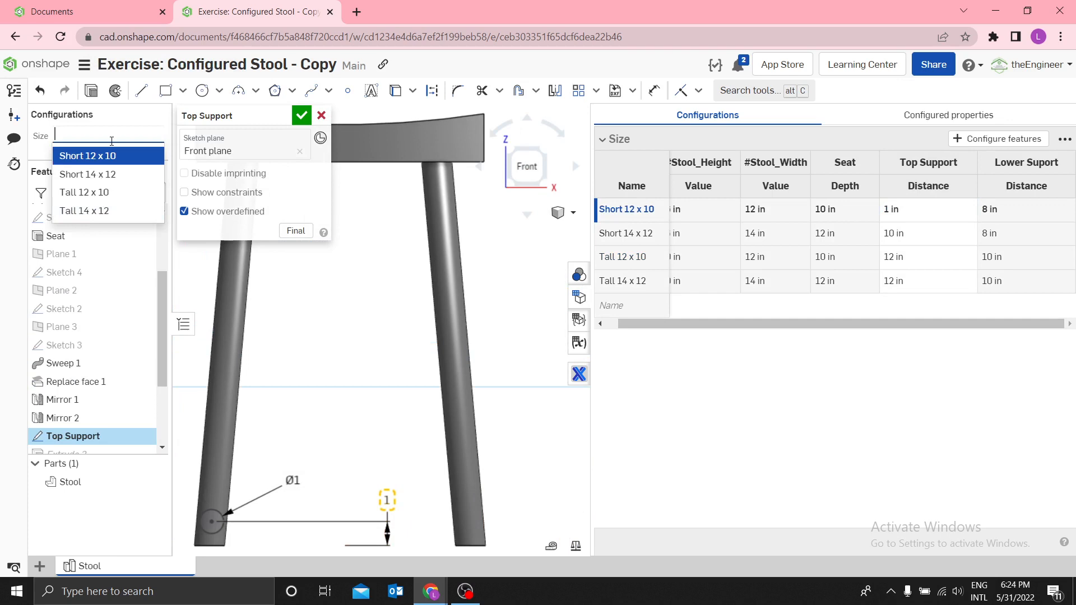
click(84, 211)
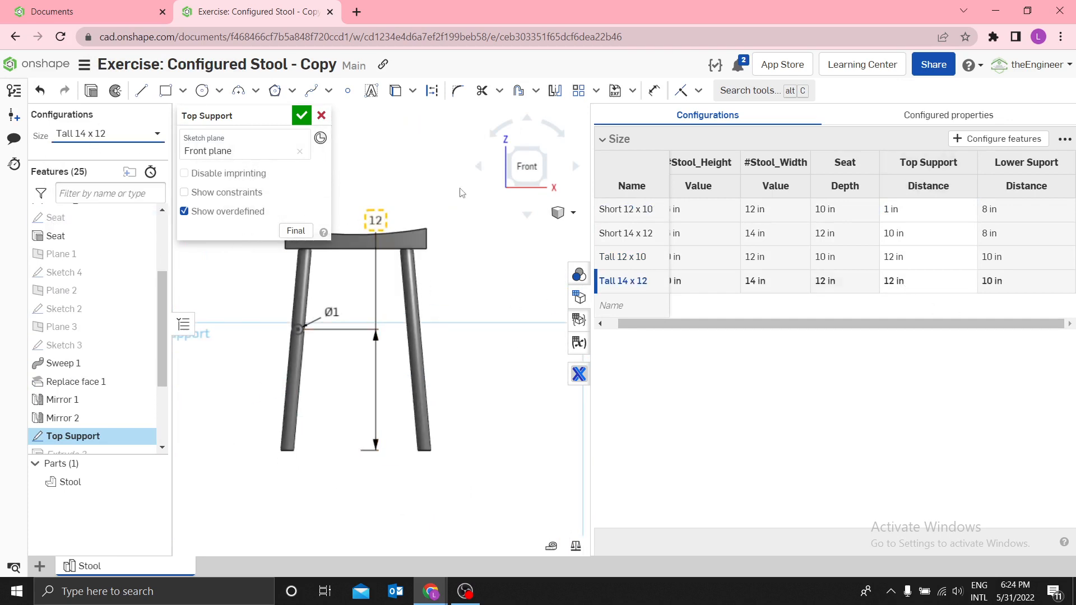
right_drag(455, 185, 348, 194)
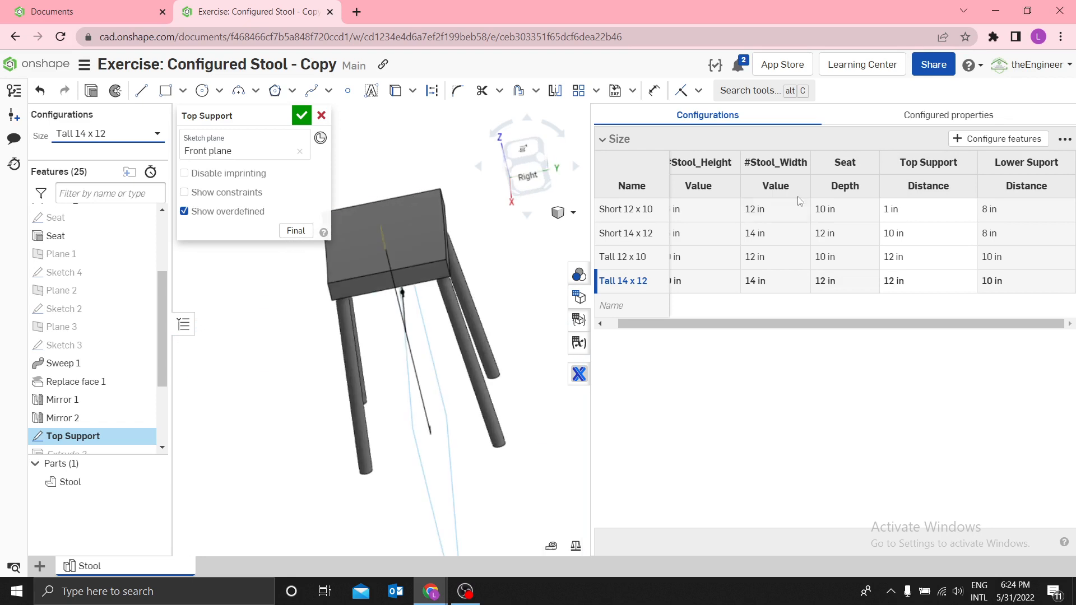
Set the Short 12 x 10 Top Support distance to 10 in and accept the Top Support sketch.
click(901, 207)
text(10)
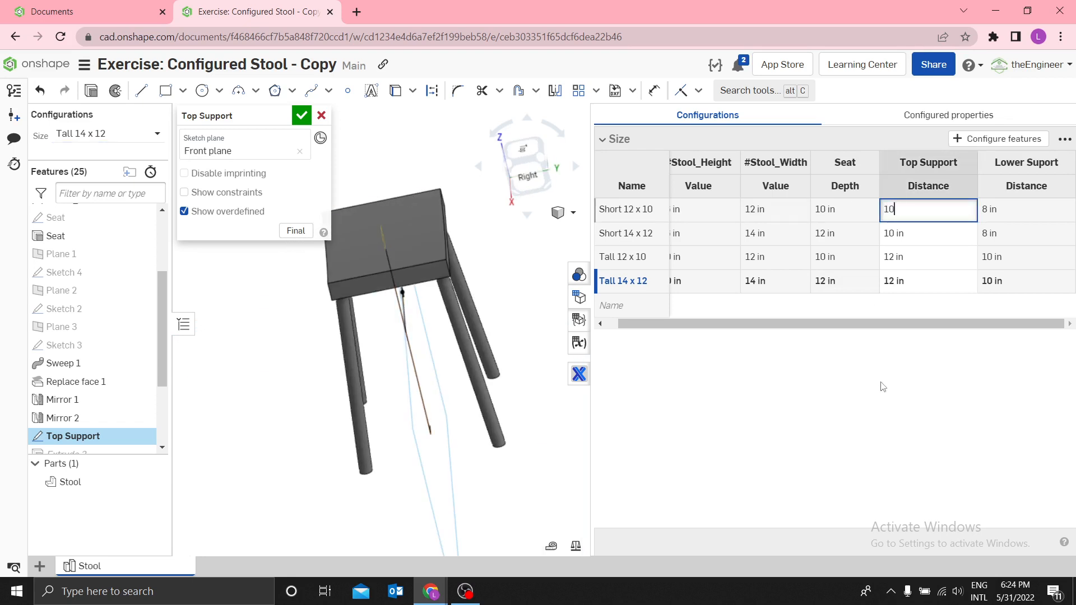
key(Return)
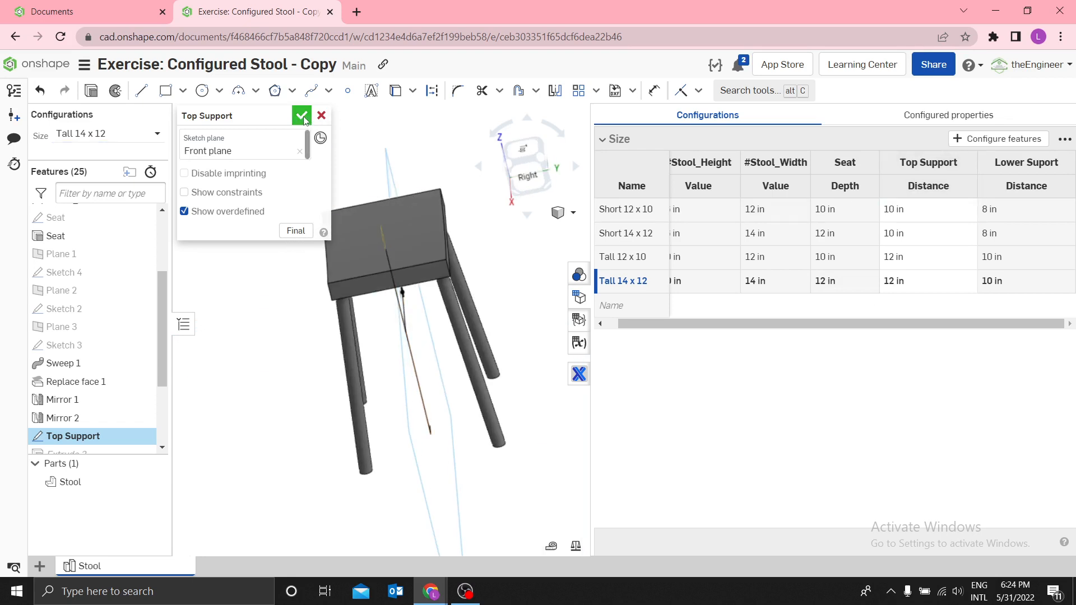
click(306, 117)
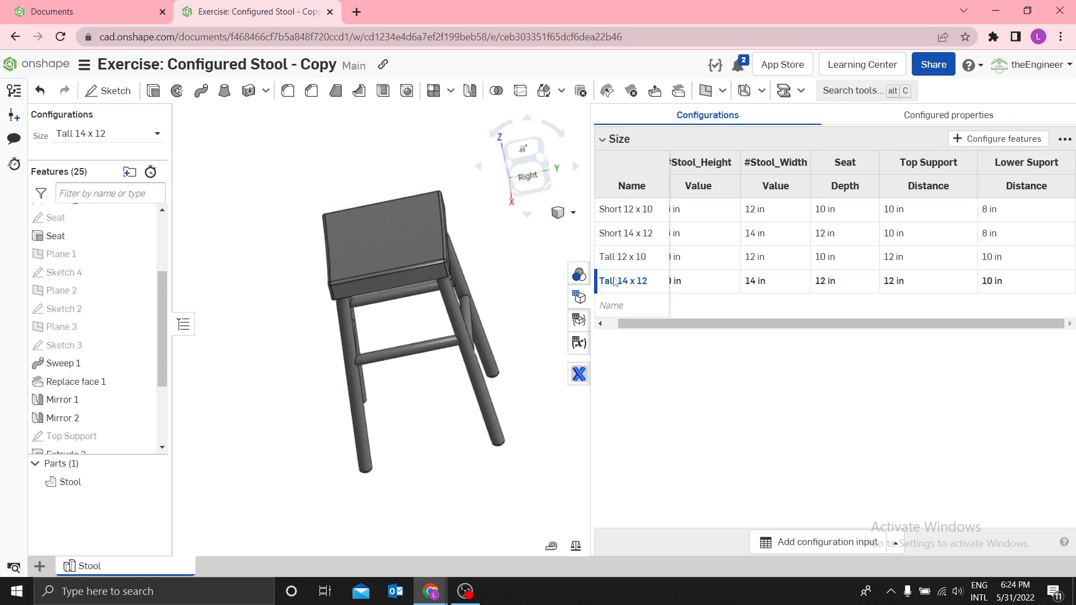
Enlarge the model view and switch the stool through Short 14 x 12, Short 12 x 10 and Tall 14 x 12, ending on Short 14 x 12.
drag(590, 244, 877, 247)
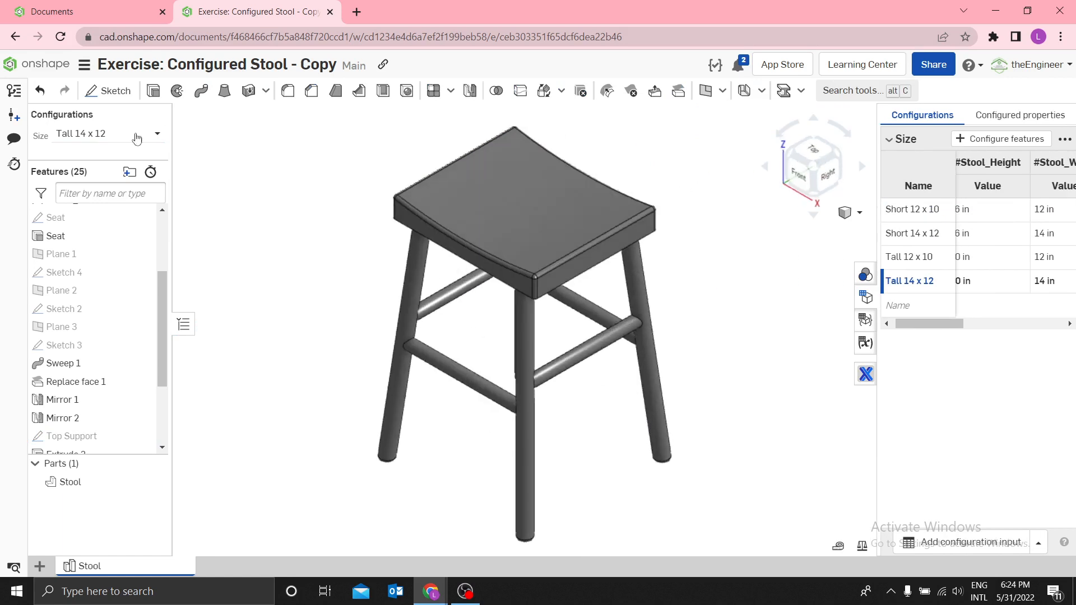
click(112, 135)
click(112, 173)
click(113, 136)
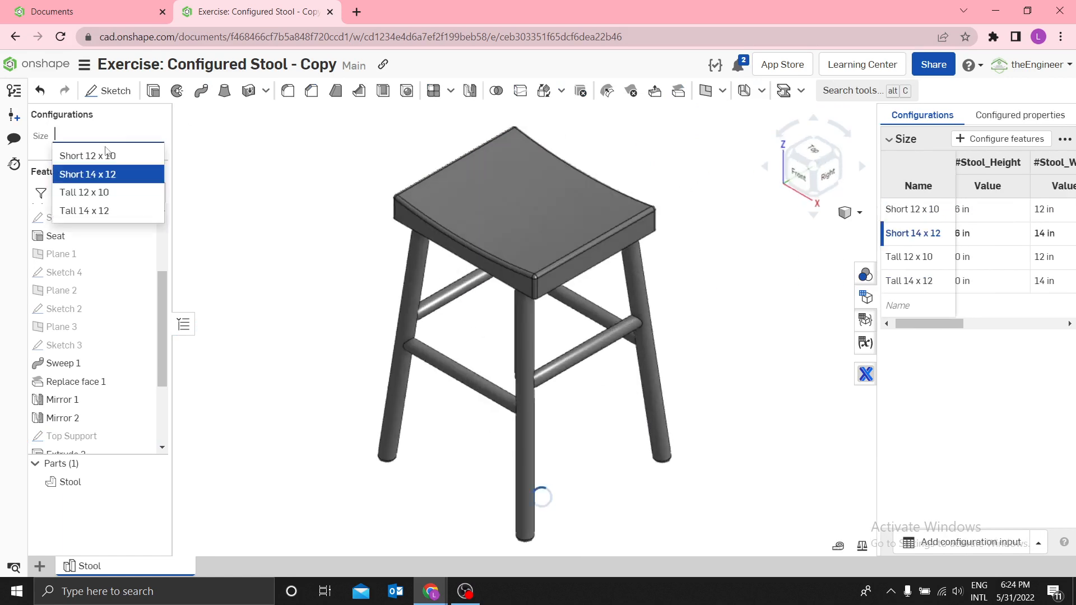
click(113, 154)
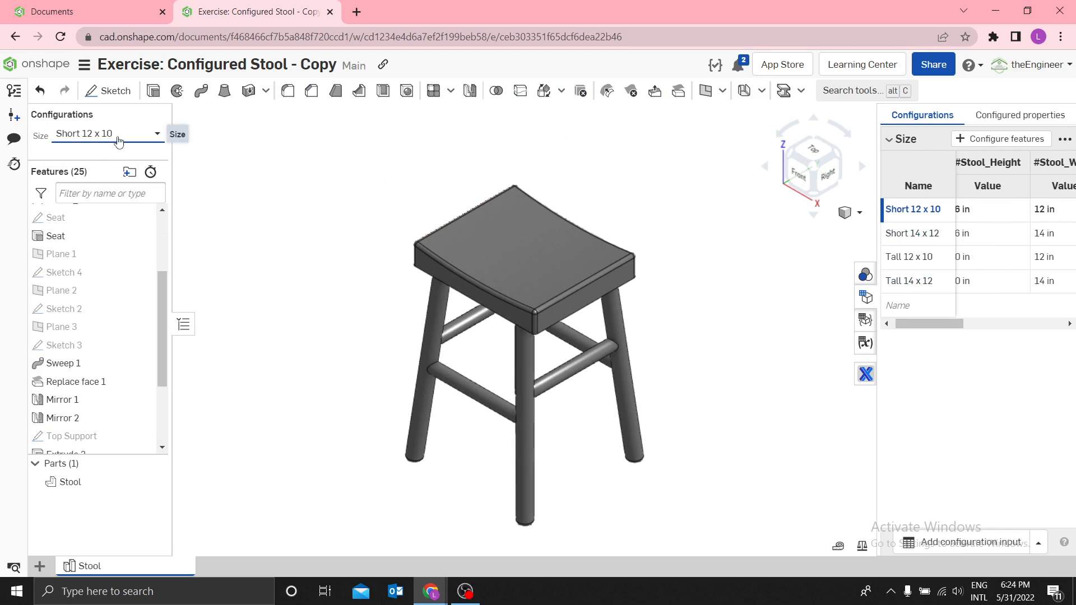
click(115, 137)
click(94, 211)
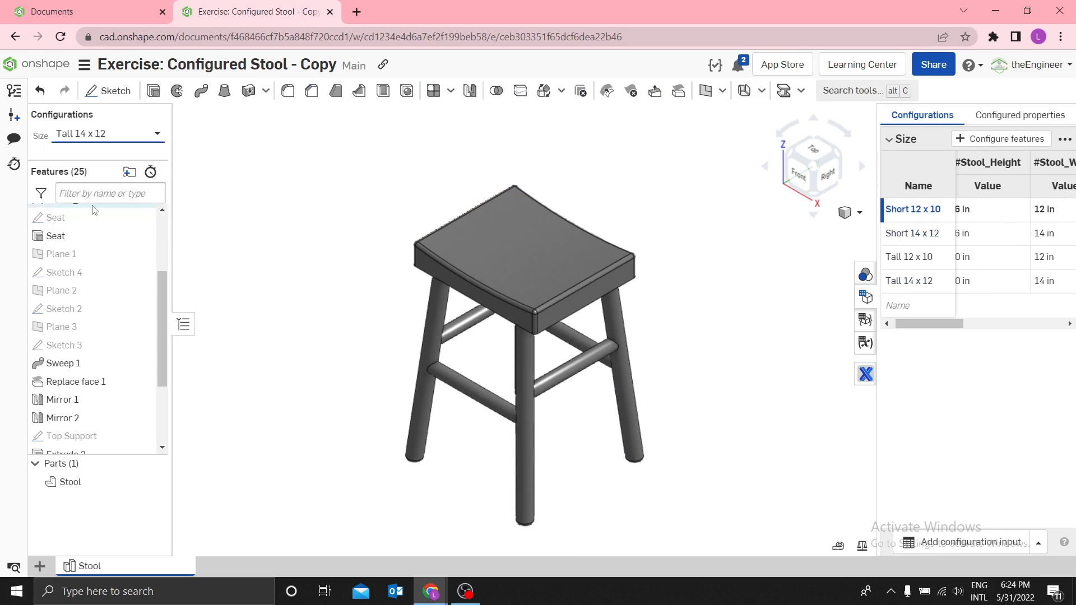
click(119, 137)
click(123, 173)
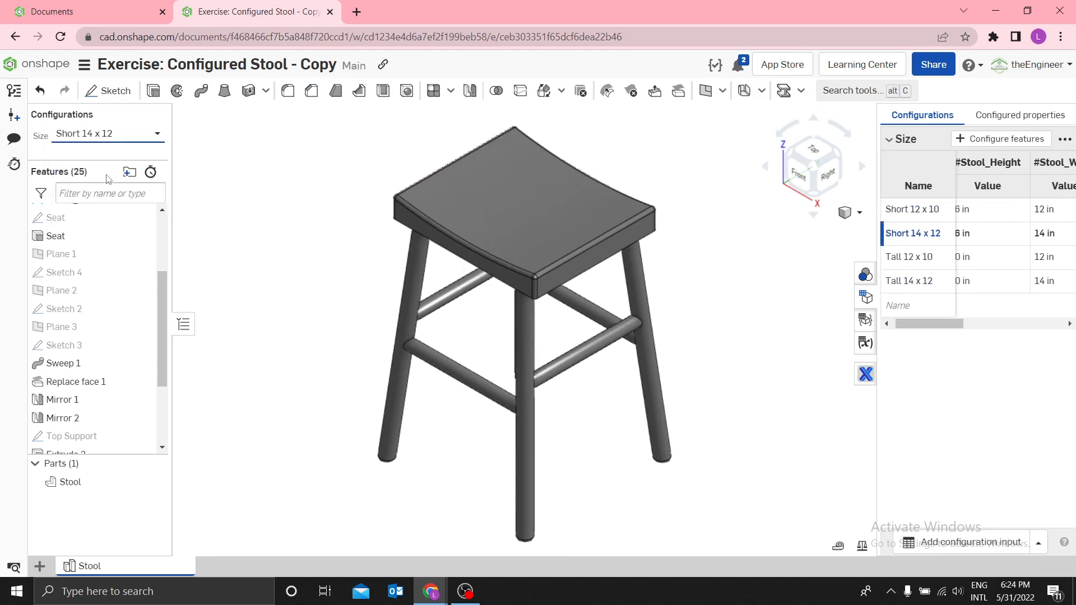
Open the choice of input types for adding another configuration input.
click(914, 306)
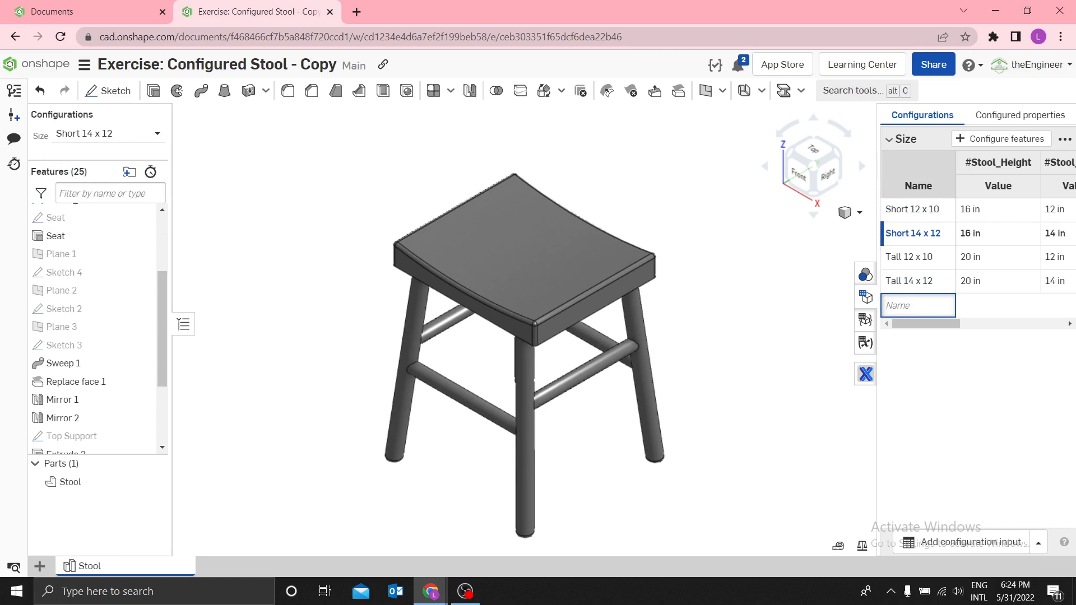
click(1038, 542)
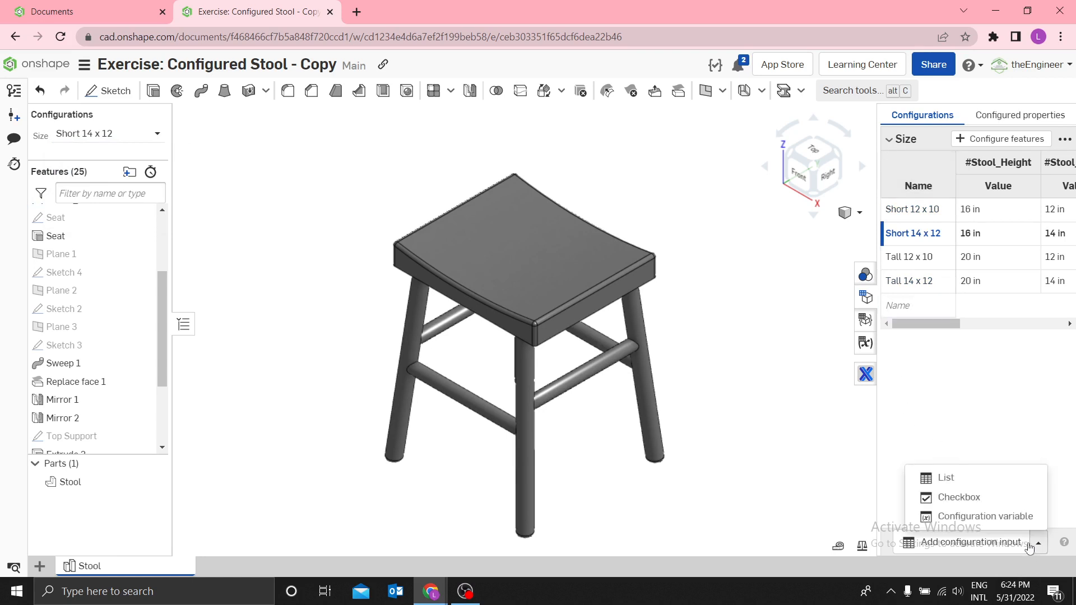